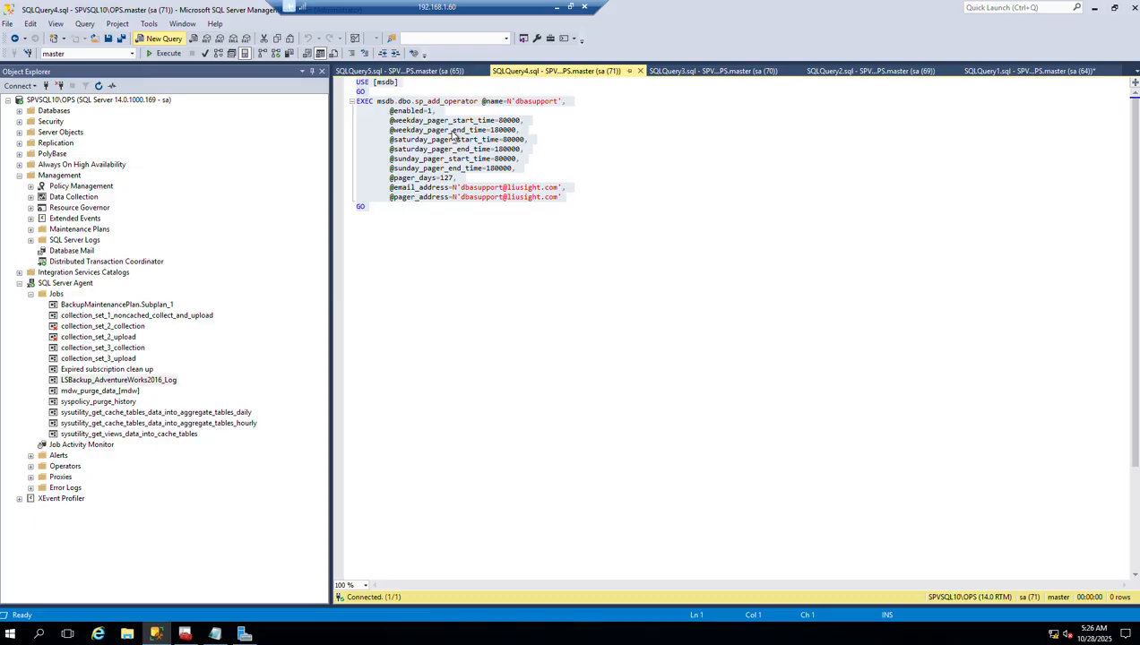
{"action": "key", "text": "ctrl+a"}
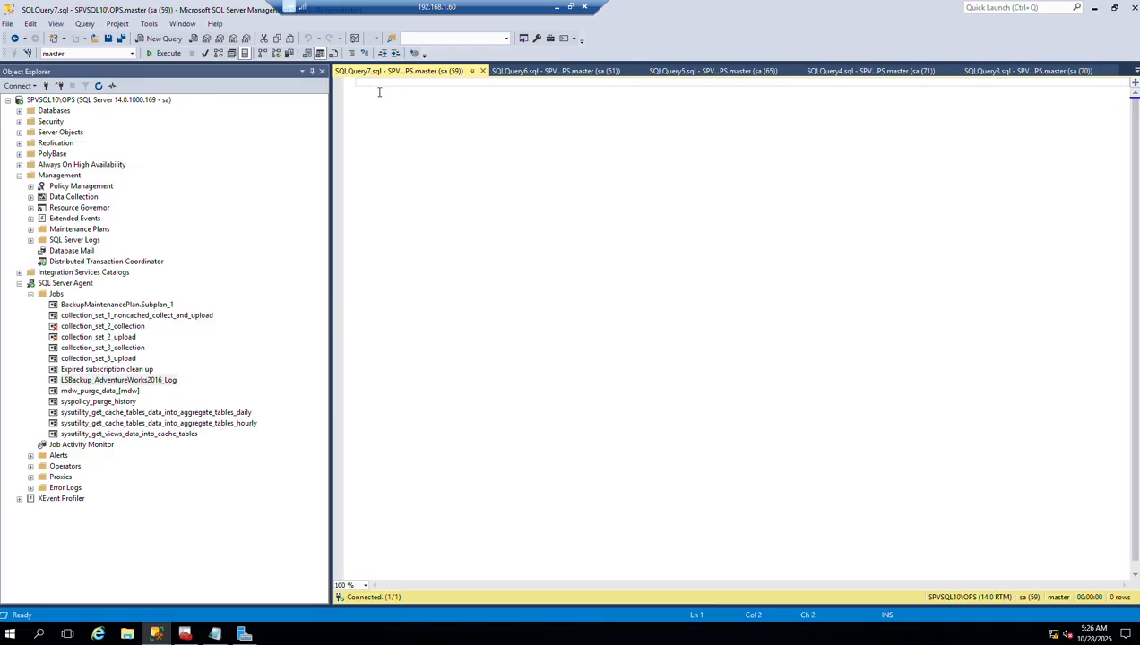
Write "RPO --- Full Backups" as the first line of the empty query
{"action": "type", "text": "RPOR"}
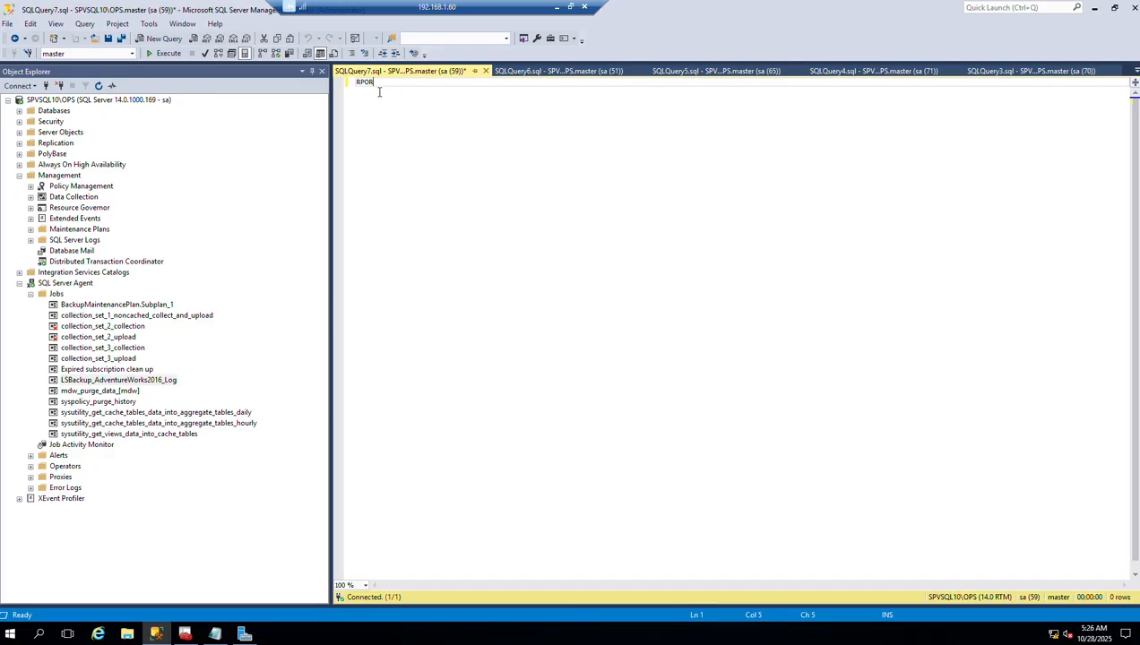
{"action": "key", "text": "BackSpace"}
{"action": "key", "text": "BackSpace"}
{"action": "type", "text": "Full Backups"}
{"action": "key", "text": "Return"}
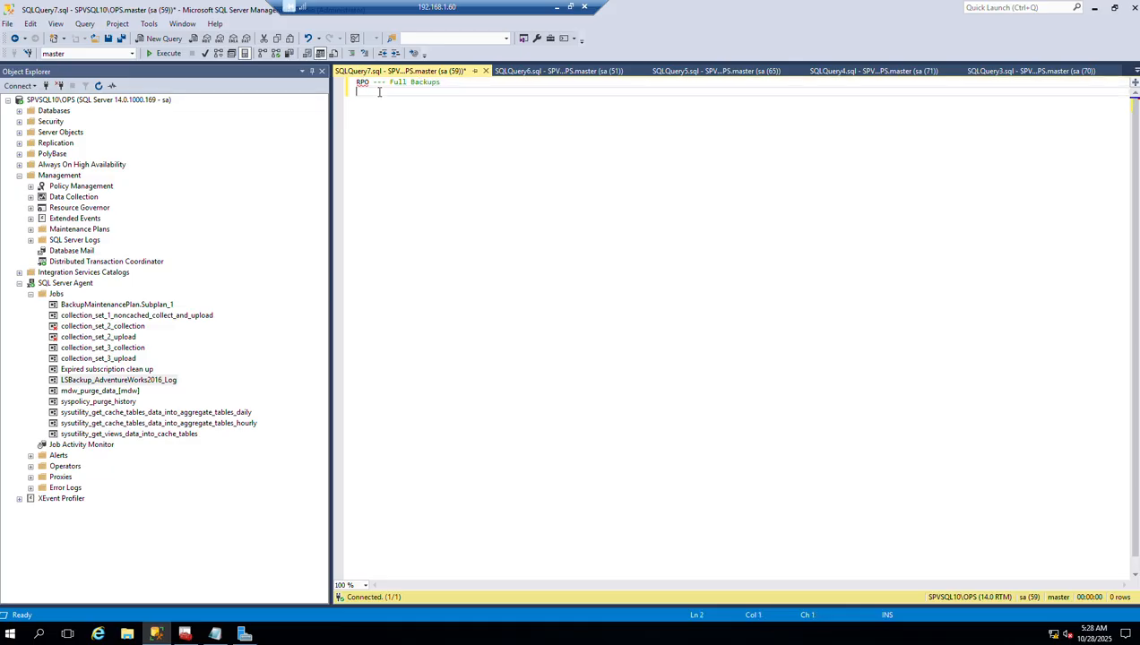
Add the comment lines "-- Differential Backups" and "-- Transaction Log Backups" below the full backups line
{"action": "type", "text": "---Differential Bac"}
{"action": "key", "text": "BackSpace"}
{"action": "type", "text": "ckups"}
{"action": "key", "text": "Return"}
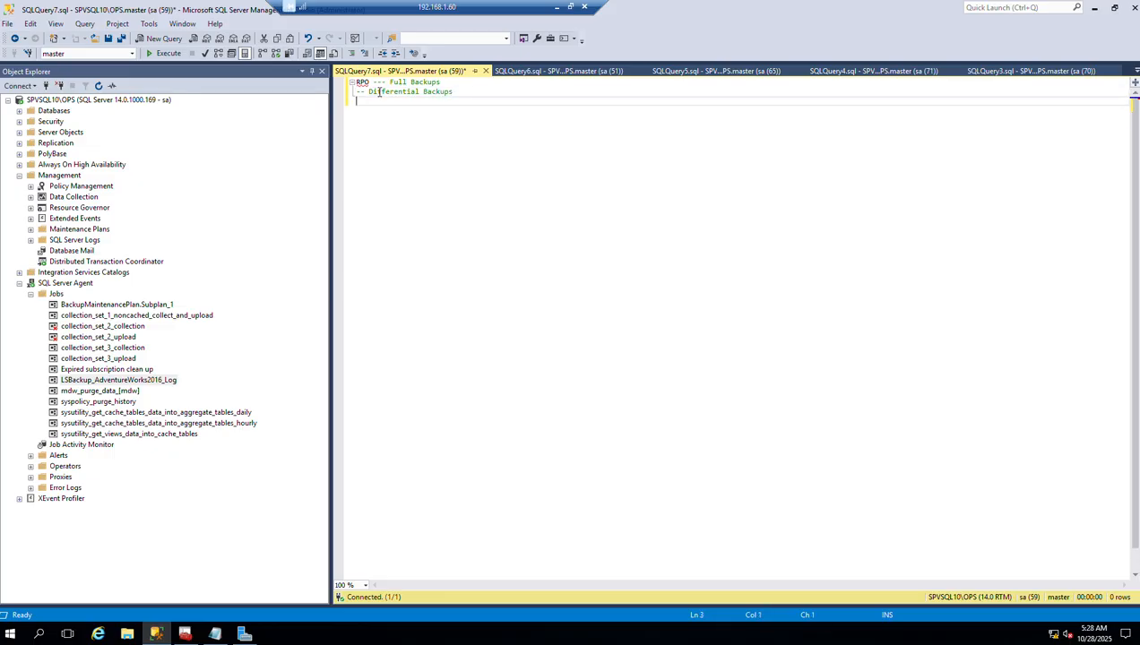
{"action": "type", "text": "--"}
{"action": "type", "text": " Transacty"}
{"action": "type", "text": "ion Log Backy"}
{"action": "type", "text": "ps"}
{"action": "key", "text": "Return"}
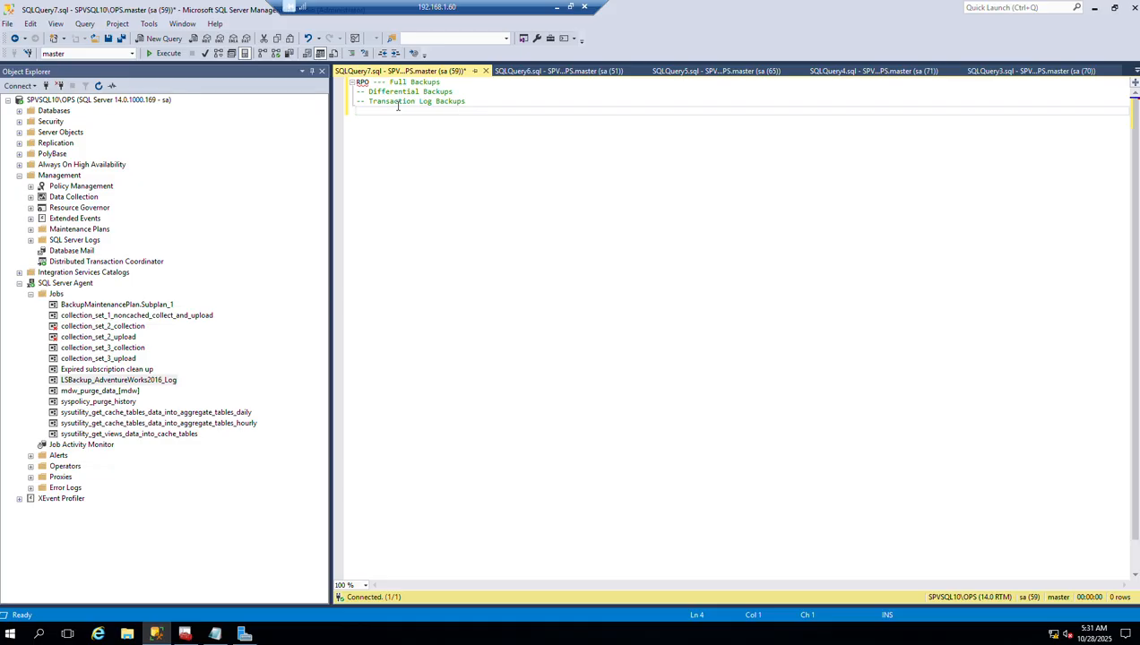
Create a new maintenance plan named "Database Backup MaintenancePlan"
{"action": "left_click", "coordinate": [31, 230]}
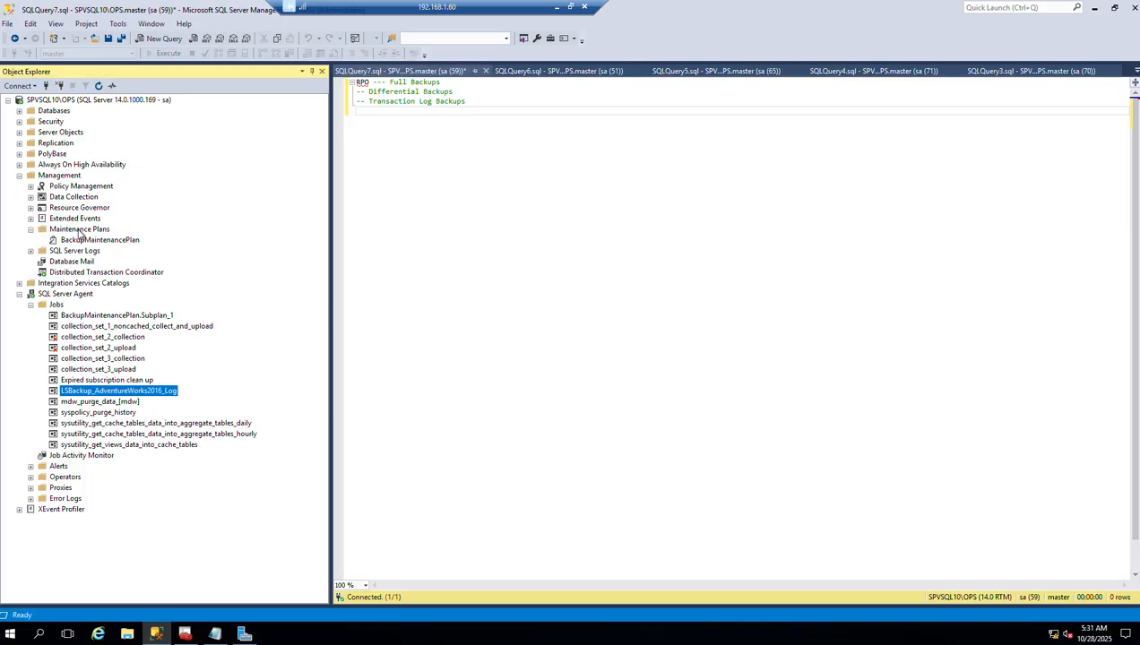
{"action": "right_click", "coordinate": [78, 232]}
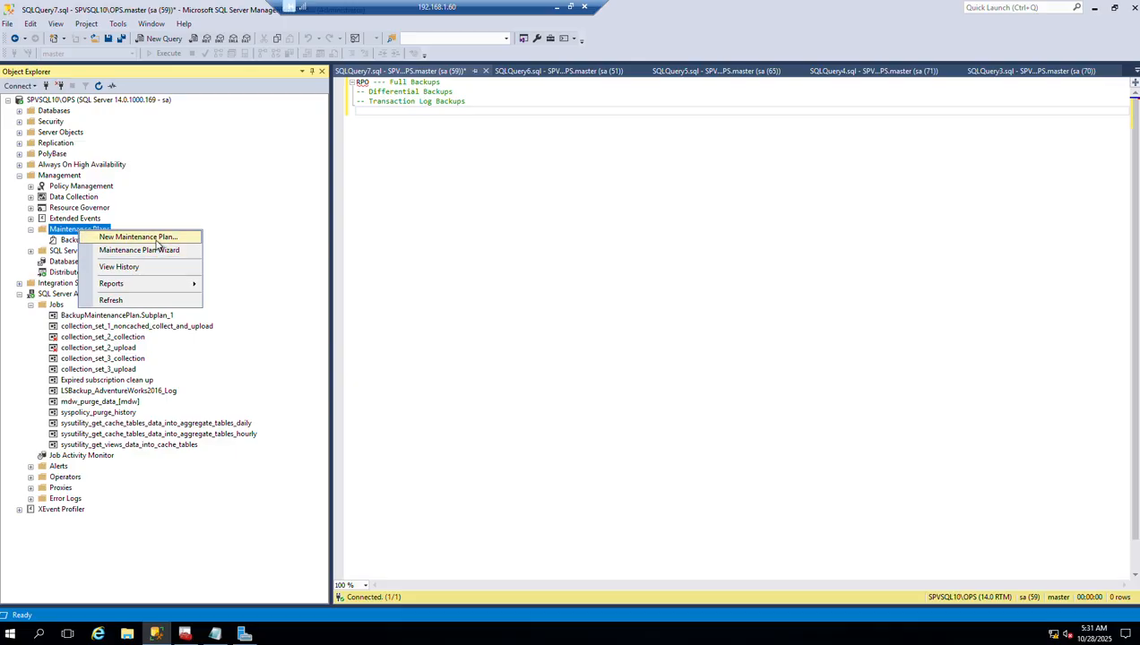
{"action": "left_click", "coordinate": [157, 238]}
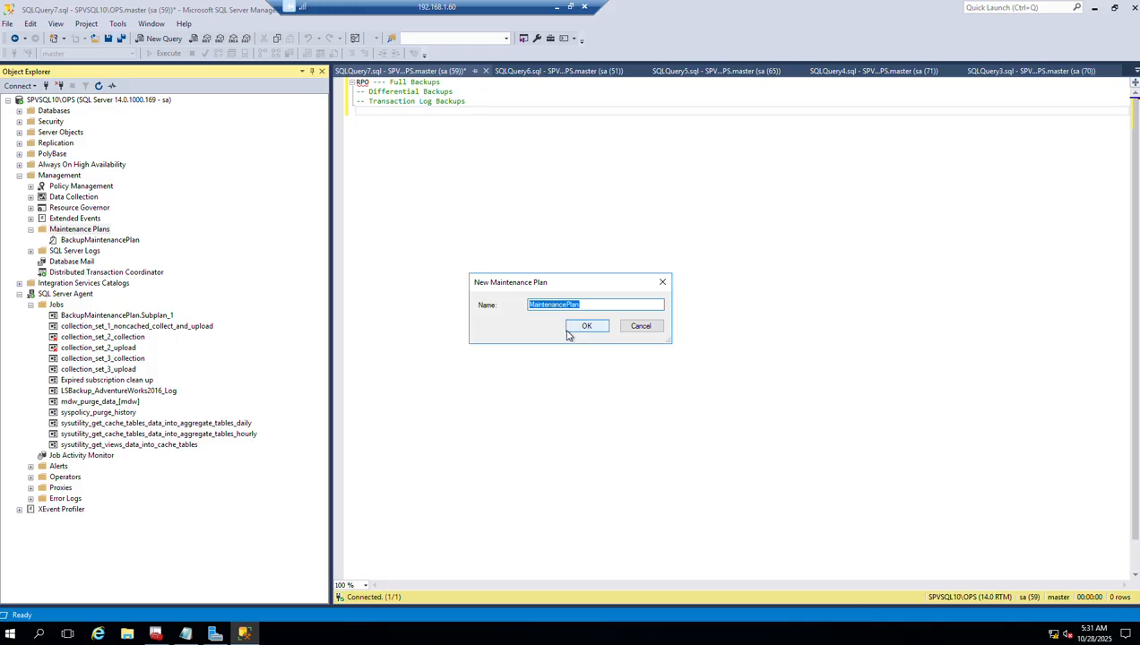
{"action": "left_click", "coordinate": [525, 305]}
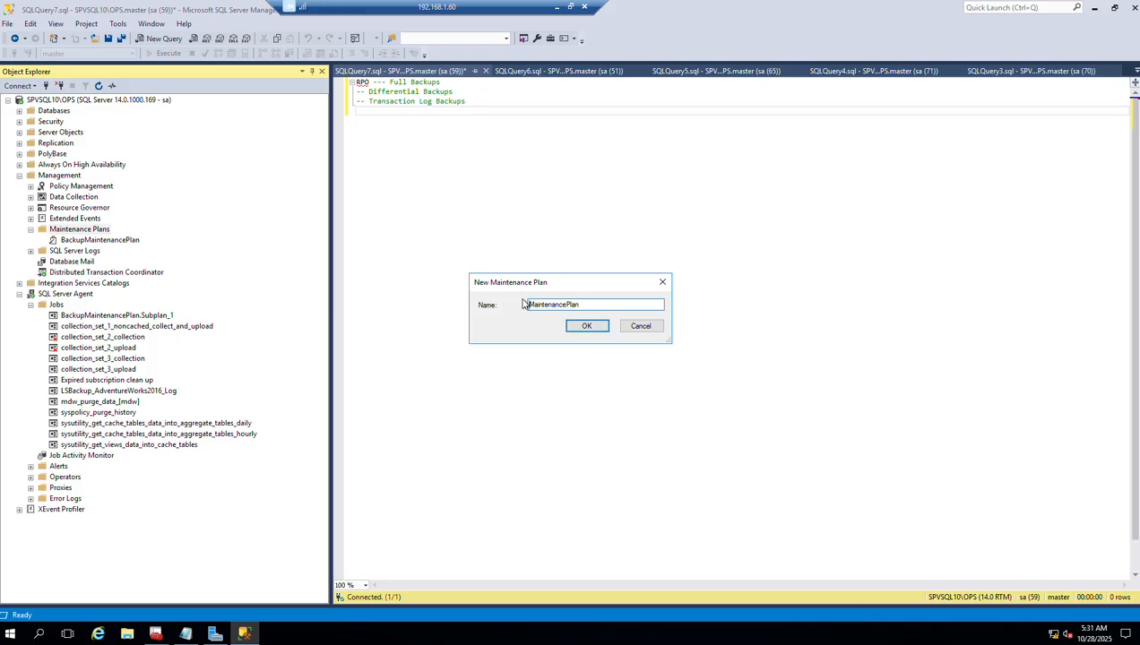
{"action": "type", "text": "Database Backup"}
{"action": "left_click", "coordinate": [586, 327]}
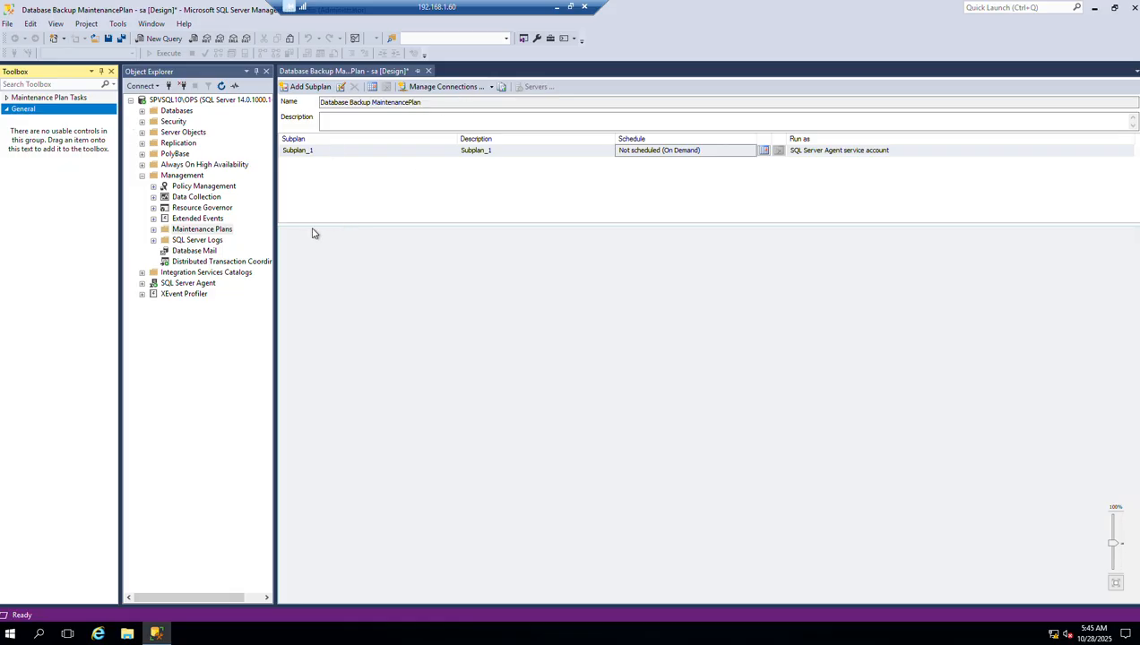
Set both the name and the description of Subplan_1 to "Full Database Backup"
{"action": "double_click", "coordinate": [349, 150]}
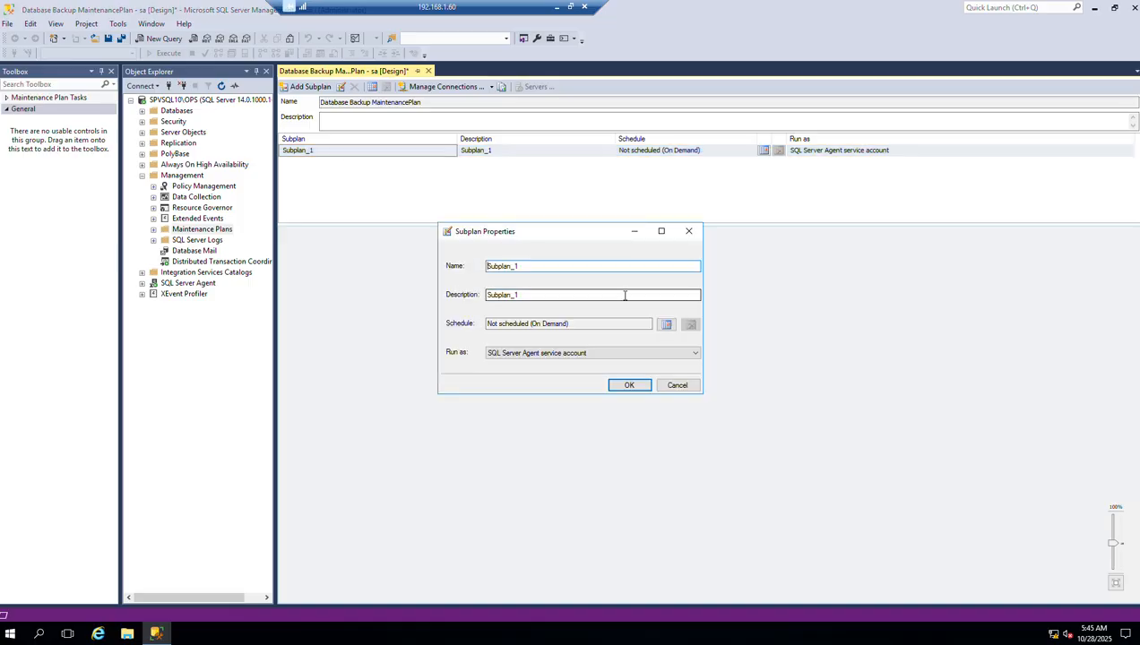
{"action": "left_click_drag", "start_coordinate": [523, 265], "coordinate": [439, 265]}
{"action": "type", "text": "F"}
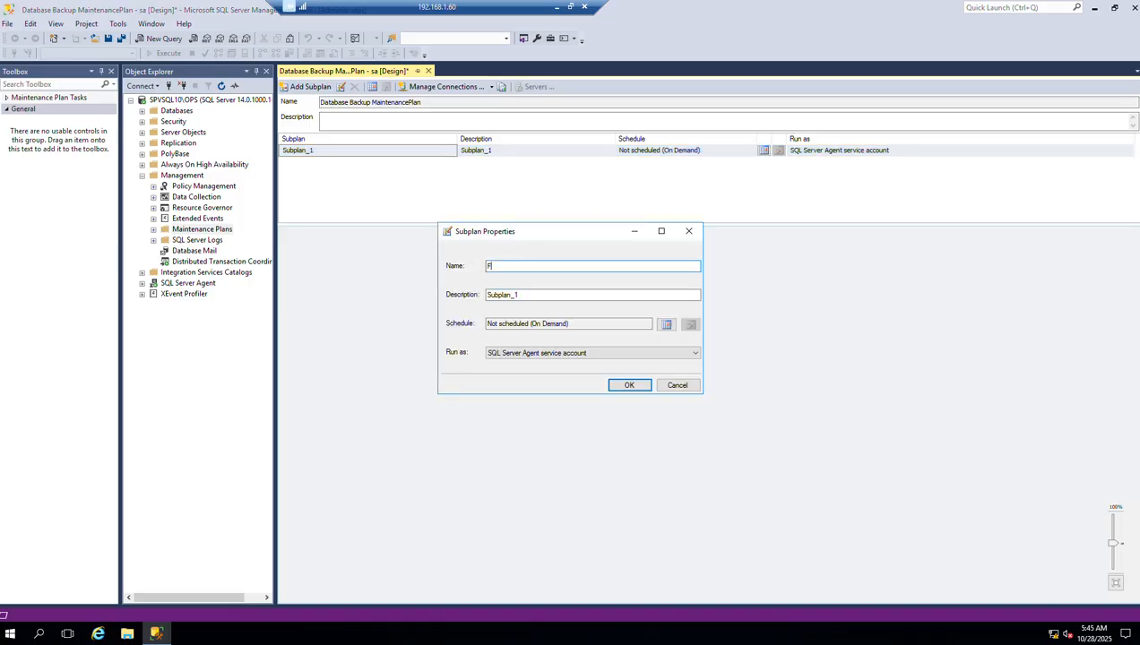
{"action": "type", "text": "ull Database Backup"}
{"action": "key", "text": "ctrl+a"}
{"action": "key", "text": "ctrl+c"}
{"action": "key", "text": "Tab"}
{"action": "key", "text": "ctrl+v"}
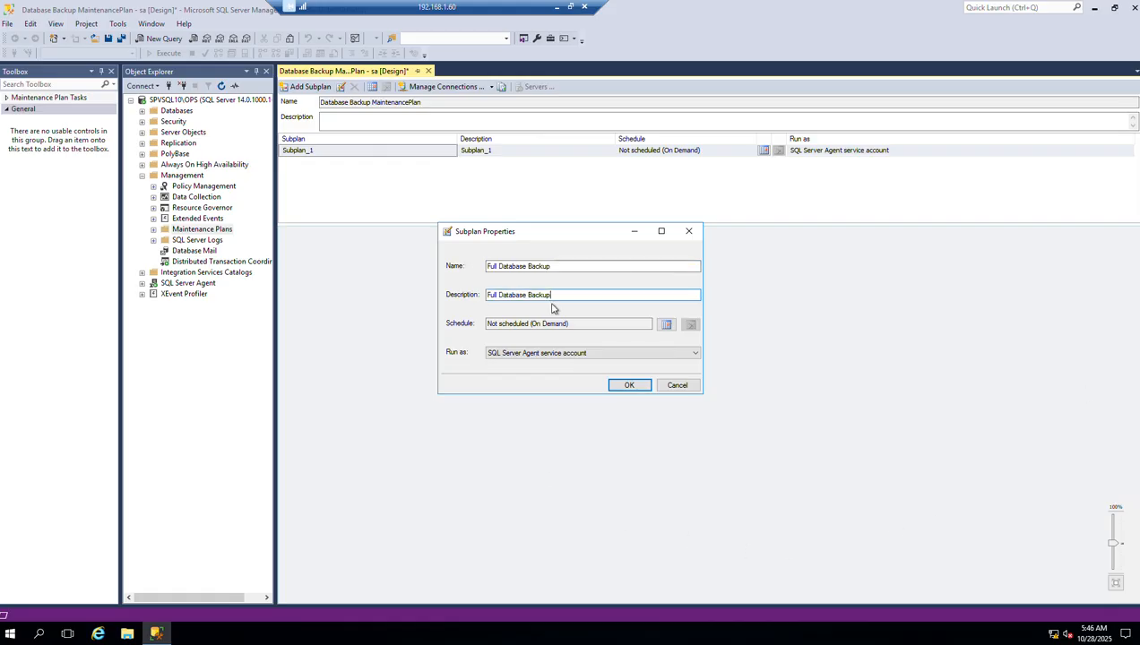
Schedule the Full Database Backup subplan to run daily at 11:00:00 PM and save the subplan properties
{"action": "left_click", "coordinate": [665, 327]}
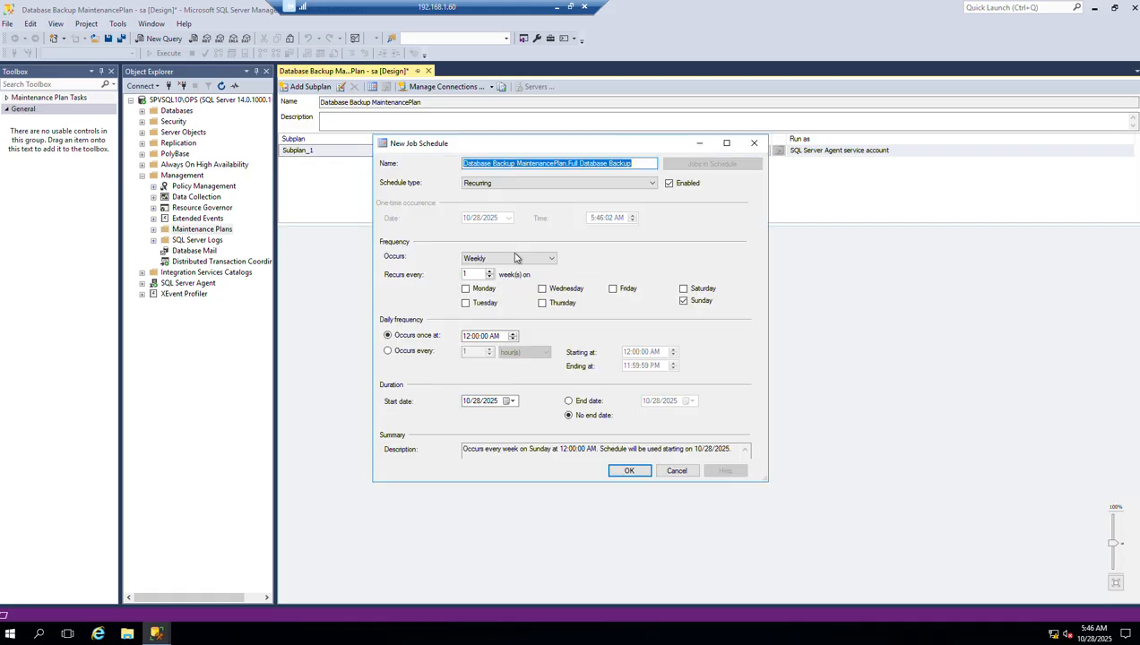
{"action": "left_click", "coordinate": [527, 259]}
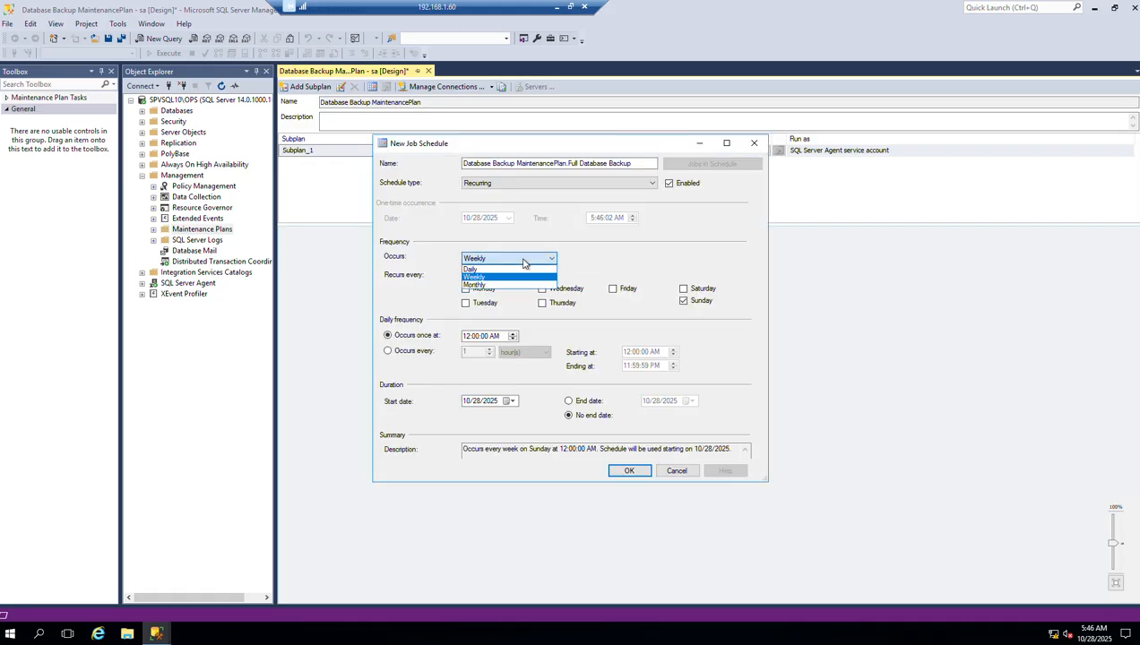
{"action": "left_click", "coordinate": [502, 270]}
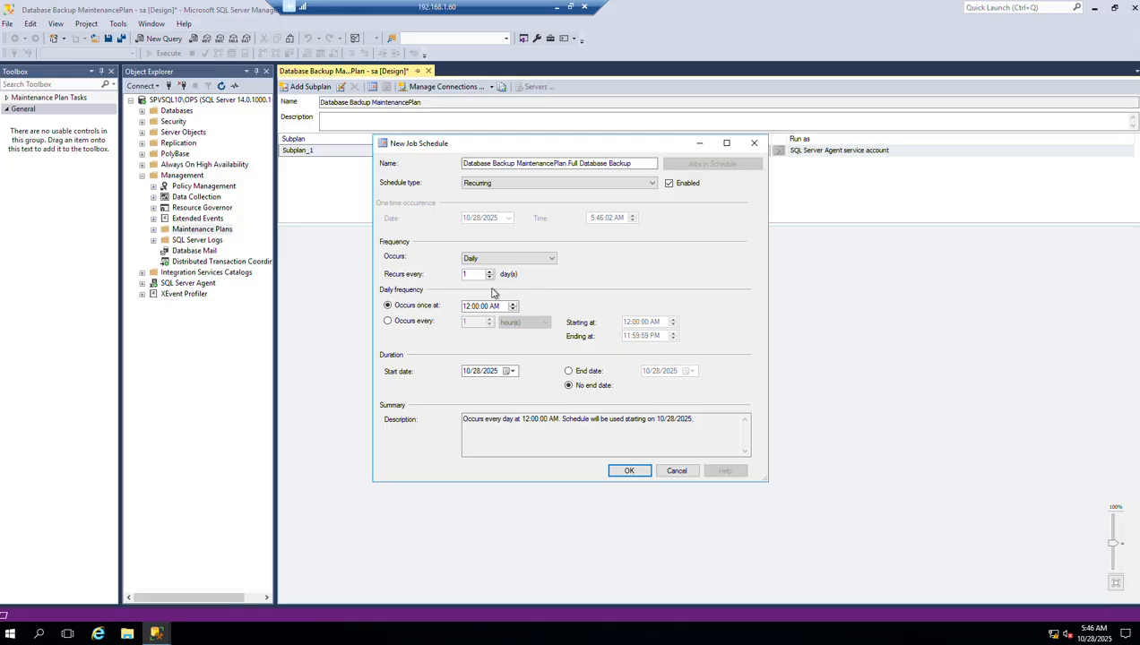
{"action": "left_click", "coordinate": [465, 305]}
{"action": "left_click", "coordinate": [494, 307]}
{"action": "left_click", "coordinate": [629, 471]}
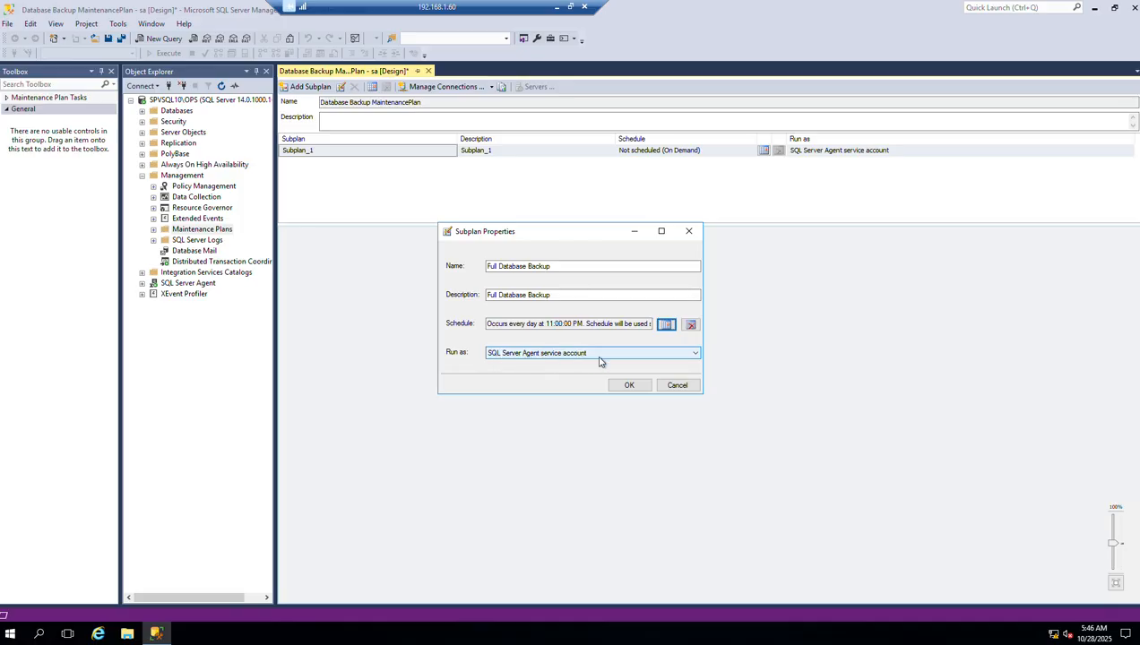
{"action": "left_click", "coordinate": [629, 386]}
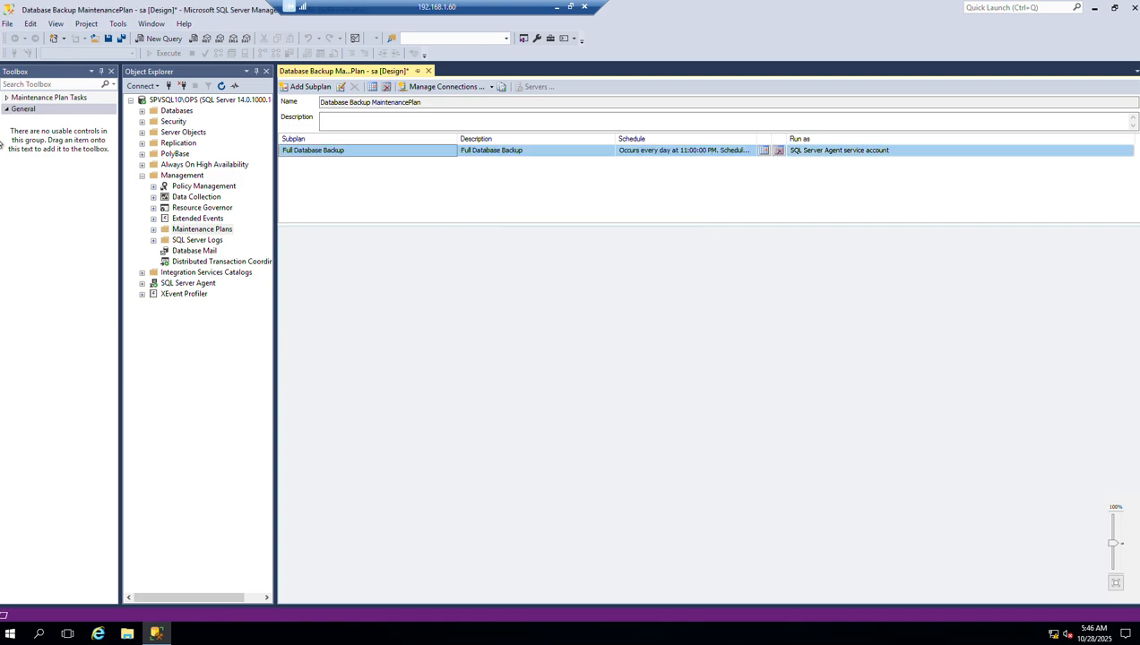
Add a Maintenance Cleanup Task, a Back Up Database Task below it and a Notify Operator Task beside them to the subplan
{"action": "left_click", "coordinate": [7, 98]}
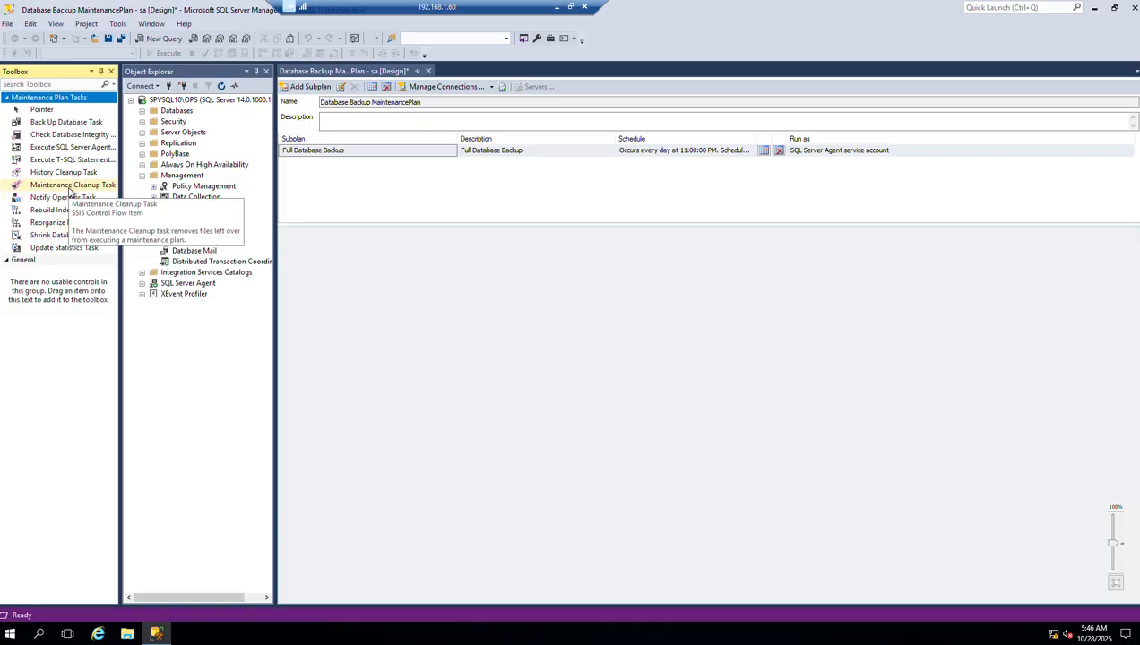
{"action": "left_click_drag", "start_coordinate": [70, 190], "coordinate": [378, 251]}
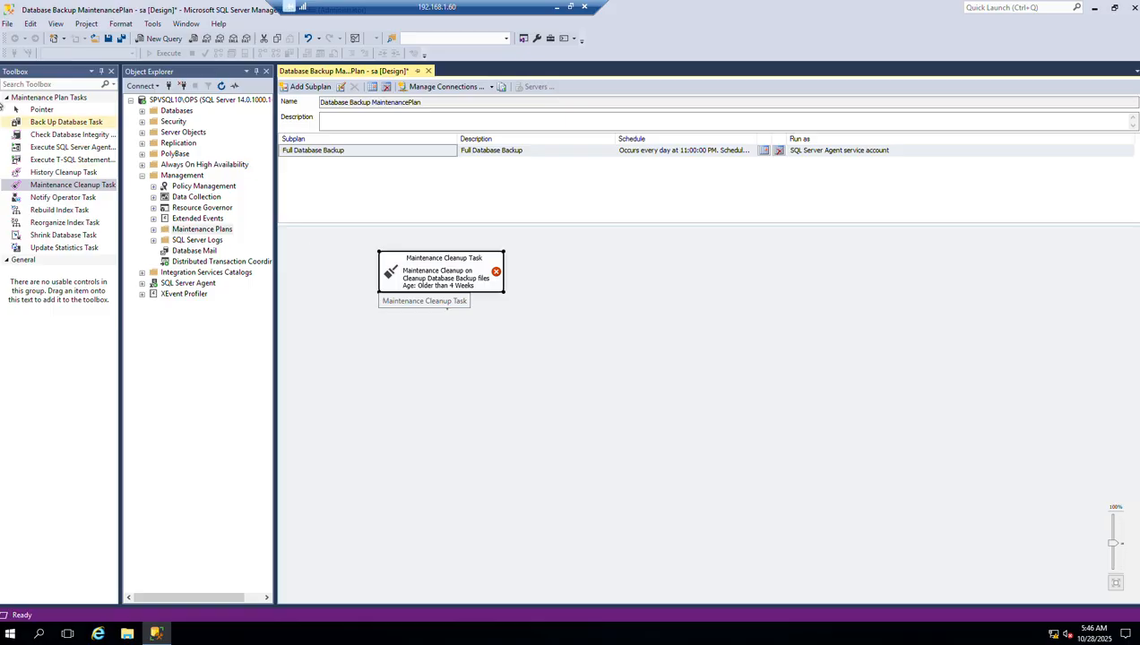
{"action": "left_click_drag", "start_coordinate": [52, 121], "coordinate": [399, 348]}
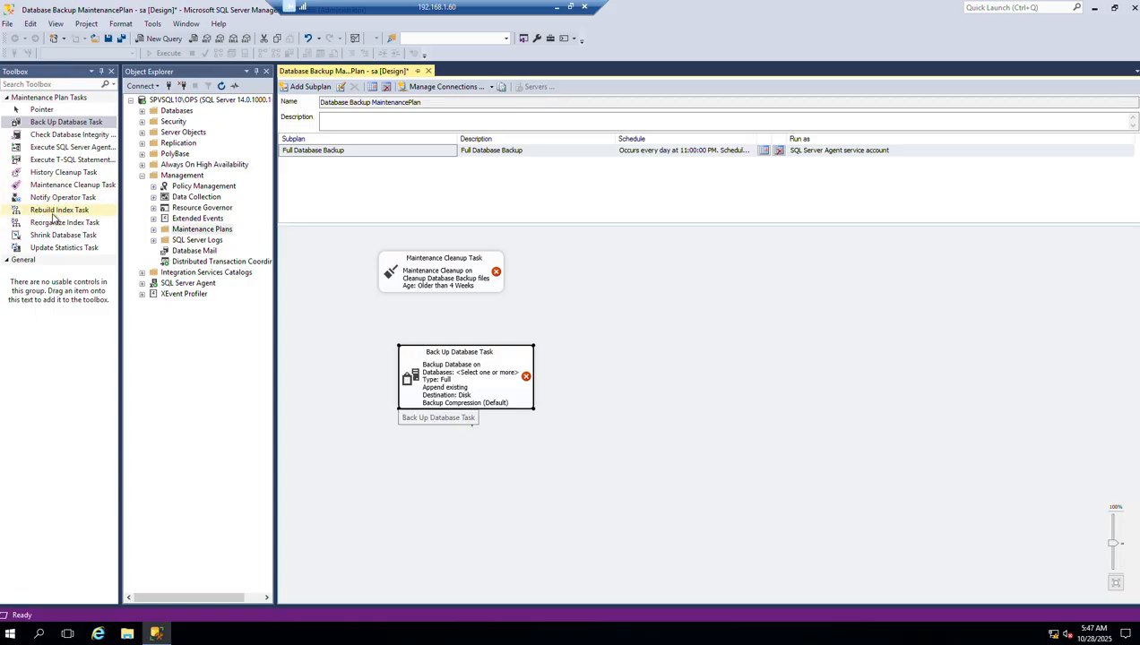
{"action": "left_click_drag", "start_coordinate": [56, 198], "coordinate": [676, 294]}
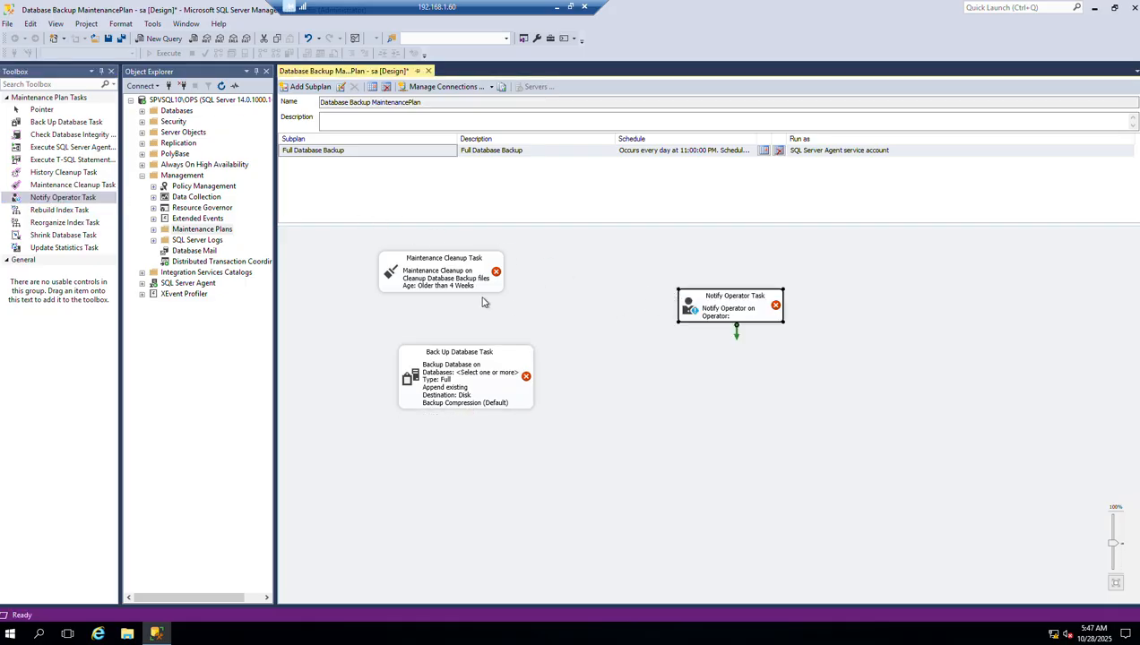
Rename the Maintenance Cleanup Task on the design surface as "Delete Old Database"
{"action": "left_click", "coordinate": [402, 283]}
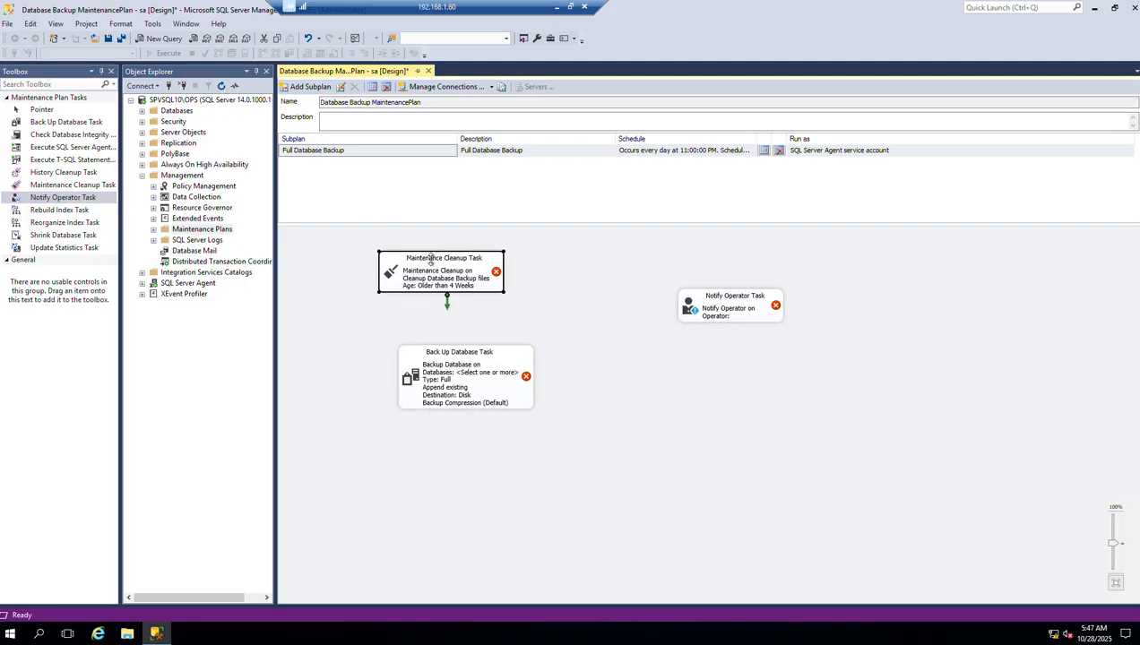
{"action": "left_click", "coordinate": [431, 255]}
{"action": "type", "text": "Delete"}
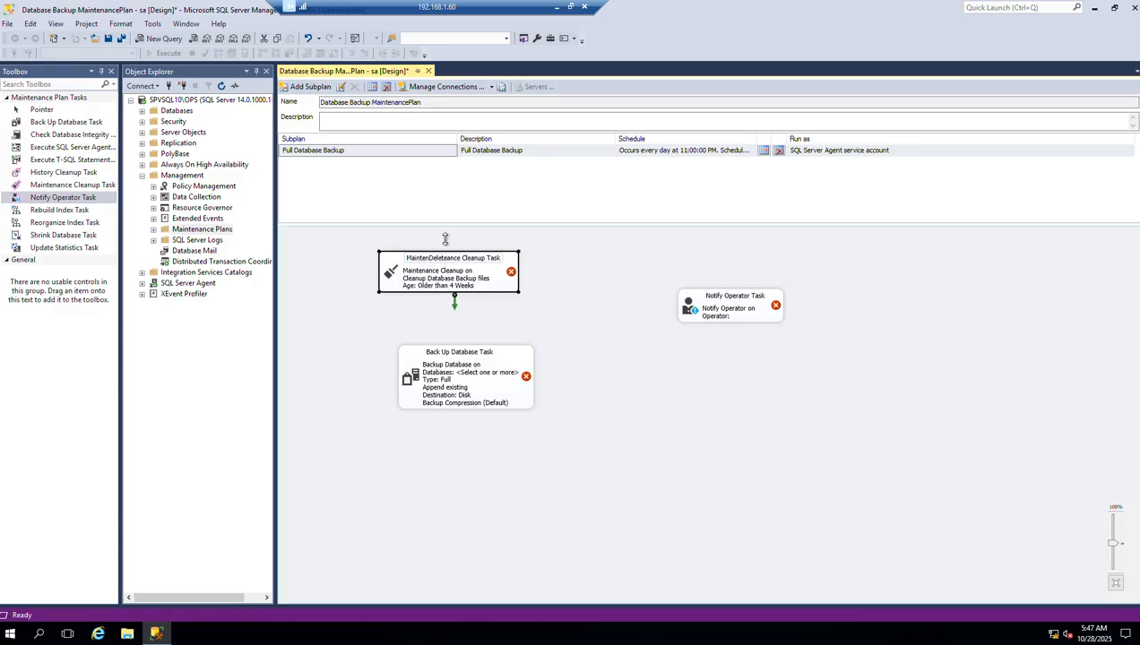
{"action": "key", "text": "ctrl+a"}
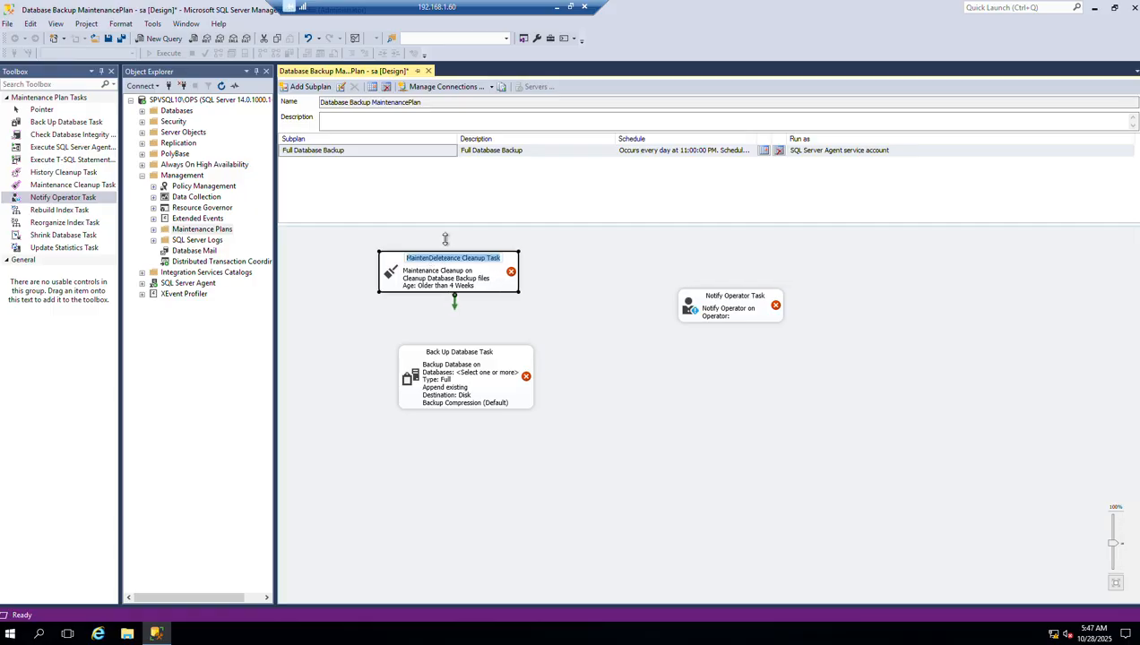
{"action": "type", "text": "Delete Database"}
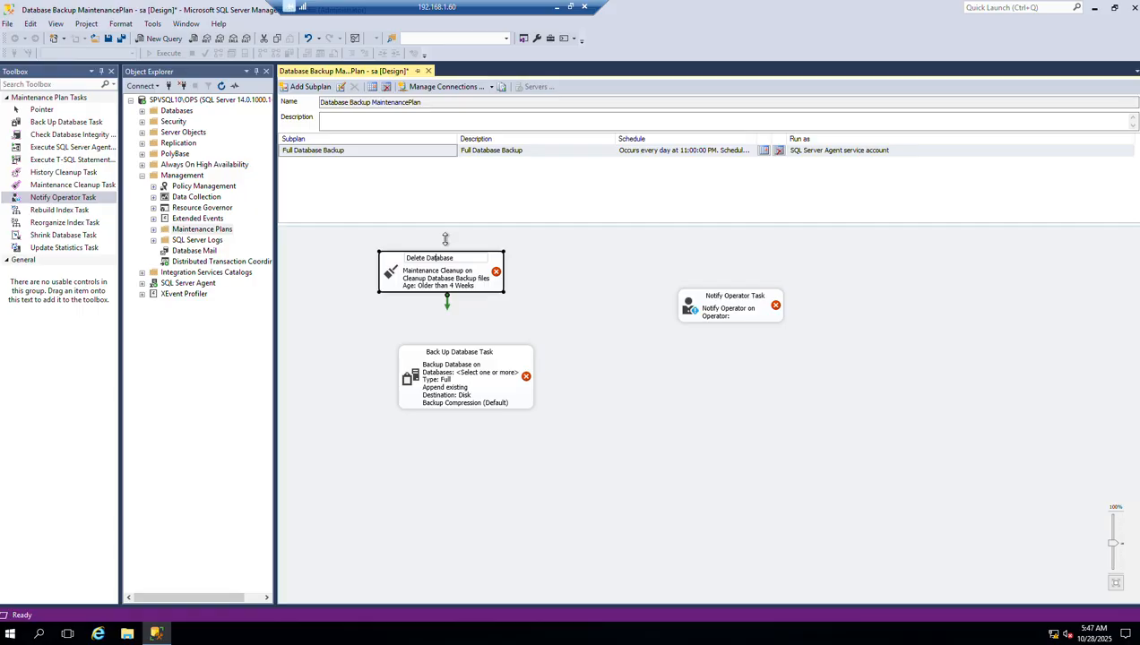
{"action": "type", "text": "Old"}
{"action": "left_click", "coordinate": [672, 408]}
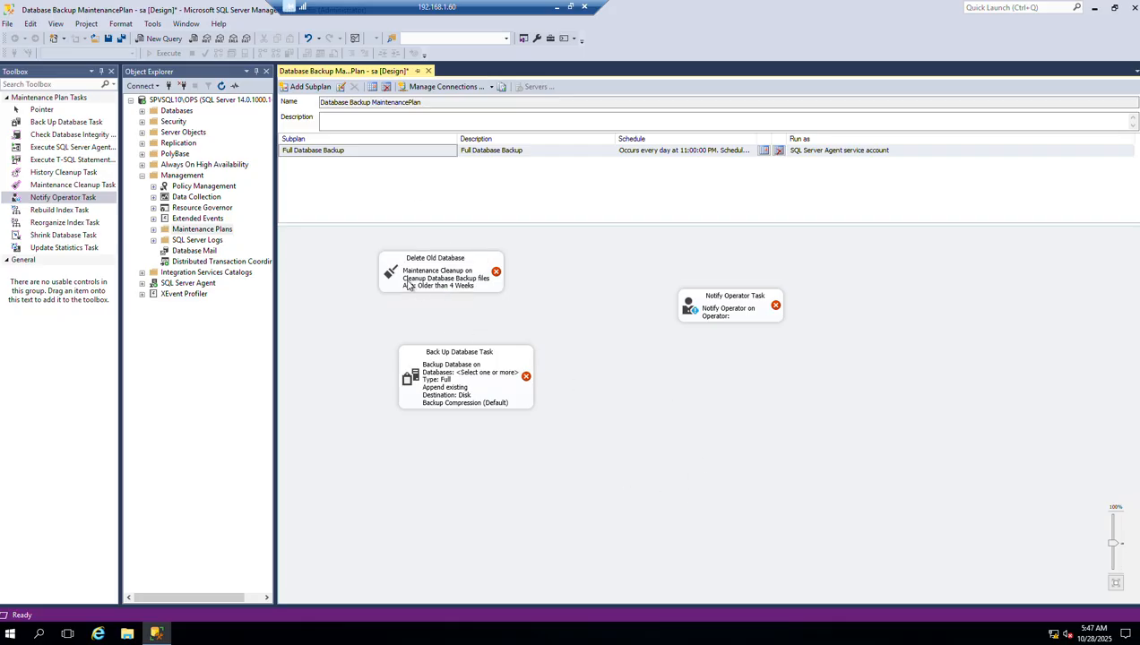
{"action": "left_click", "coordinate": [432, 273]}
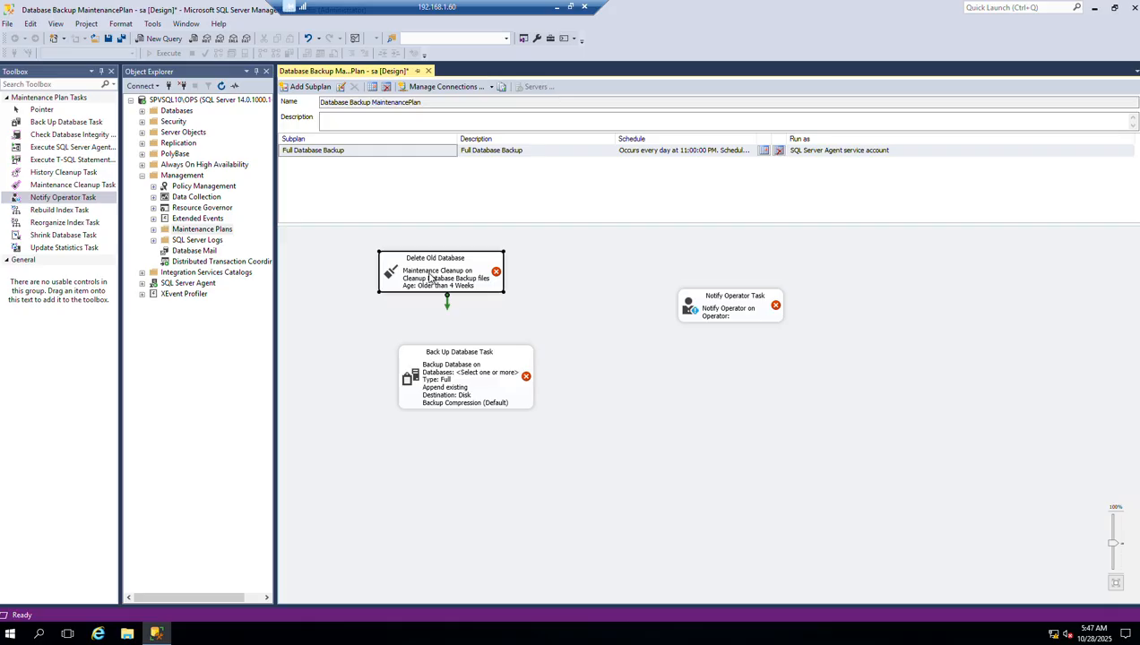
{"action": "double_click", "coordinate": [432, 280]}
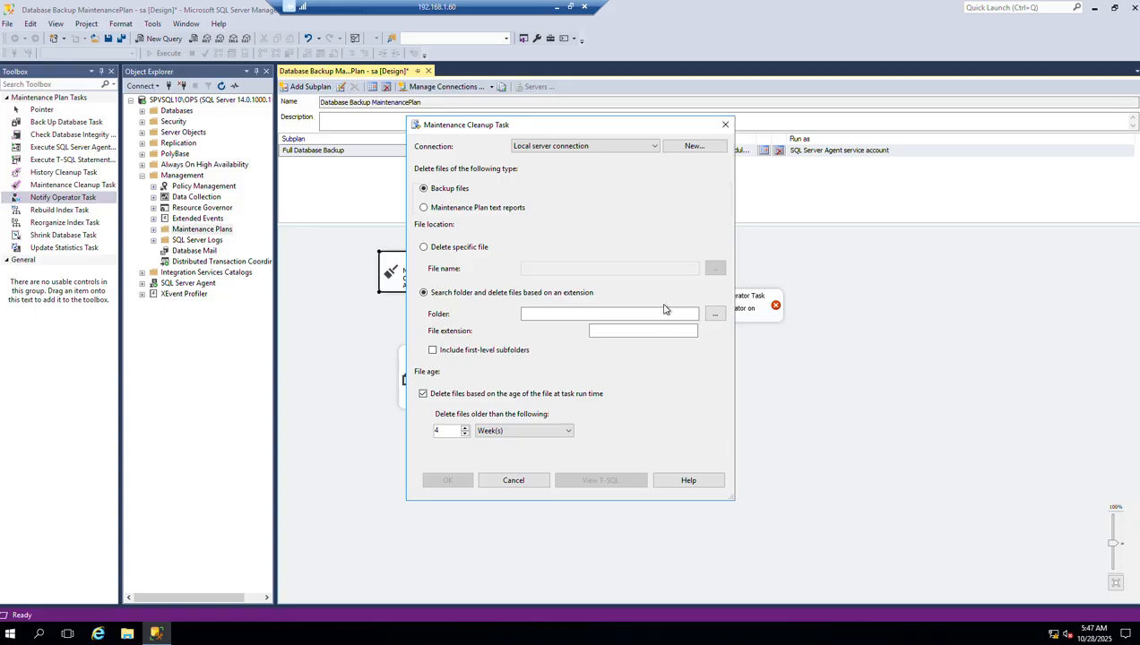
{"action": "left_click", "coordinate": [716, 314]}
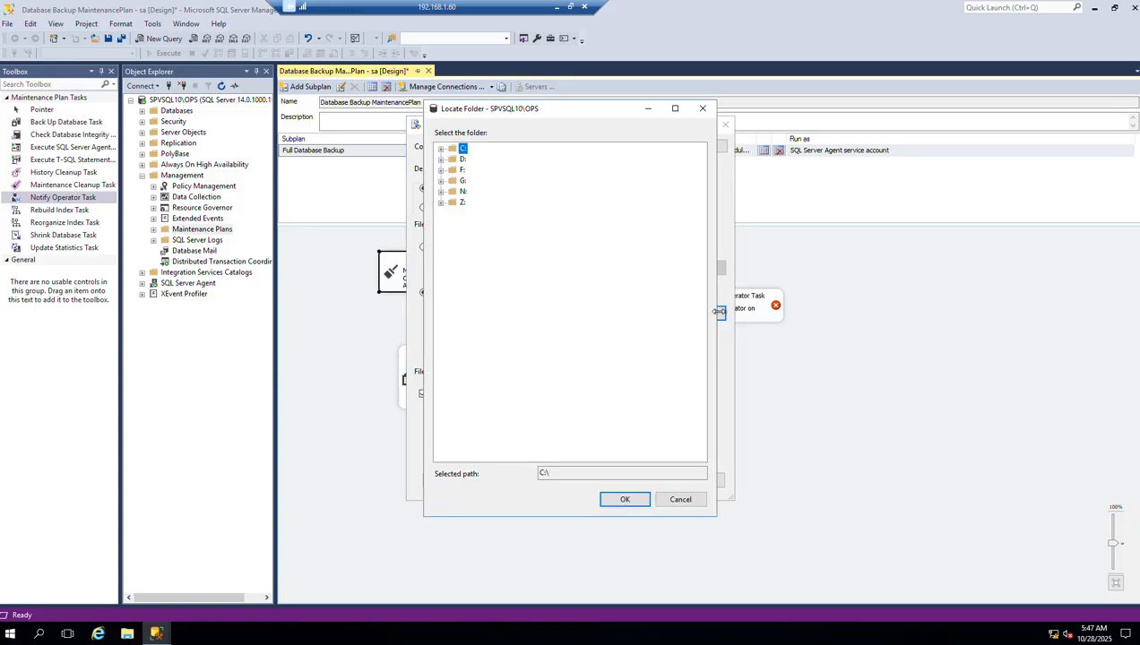
{"action": "left_click", "coordinate": [441, 203]}
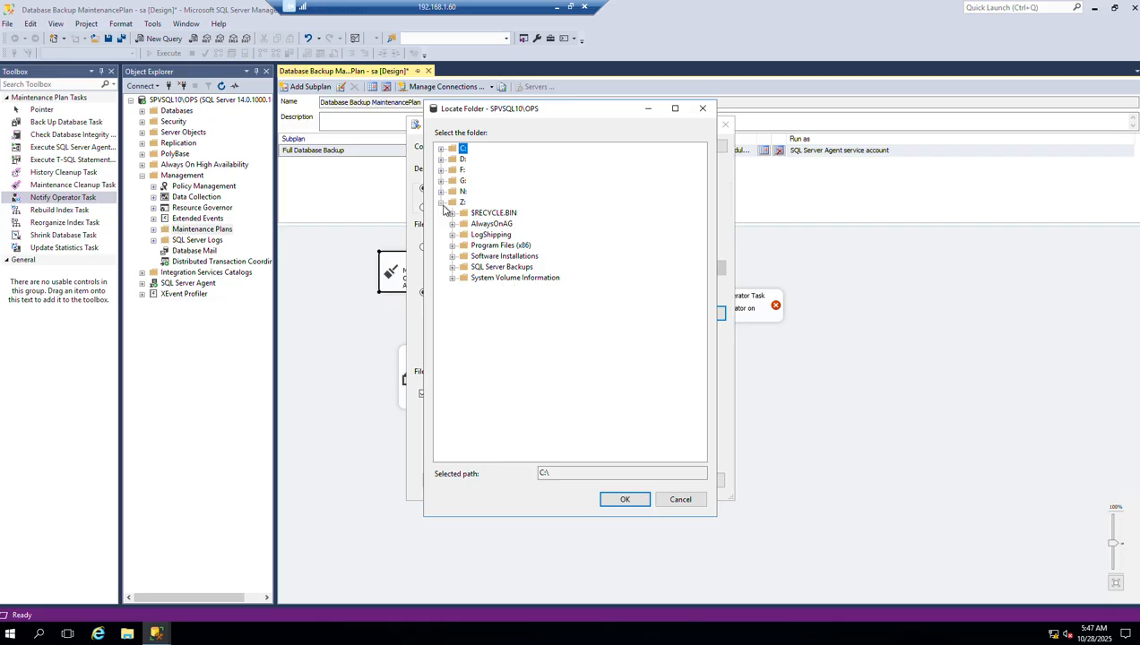
{"action": "left_click", "coordinate": [453, 268]}
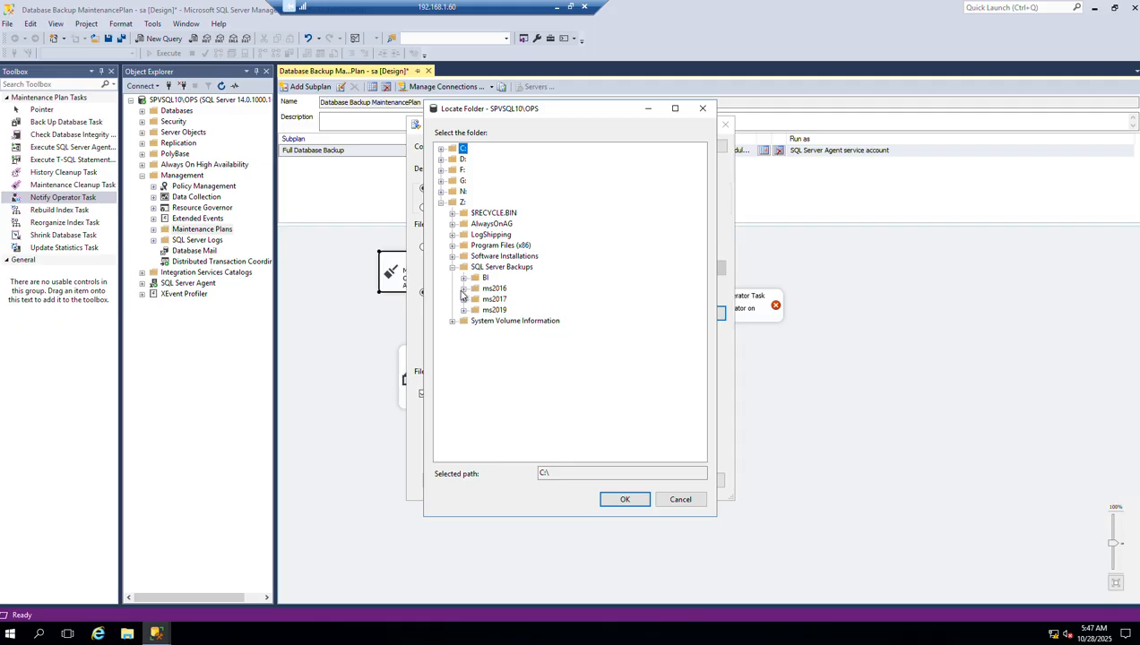
{"action": "left_click", "coordinate": [464, 300]}
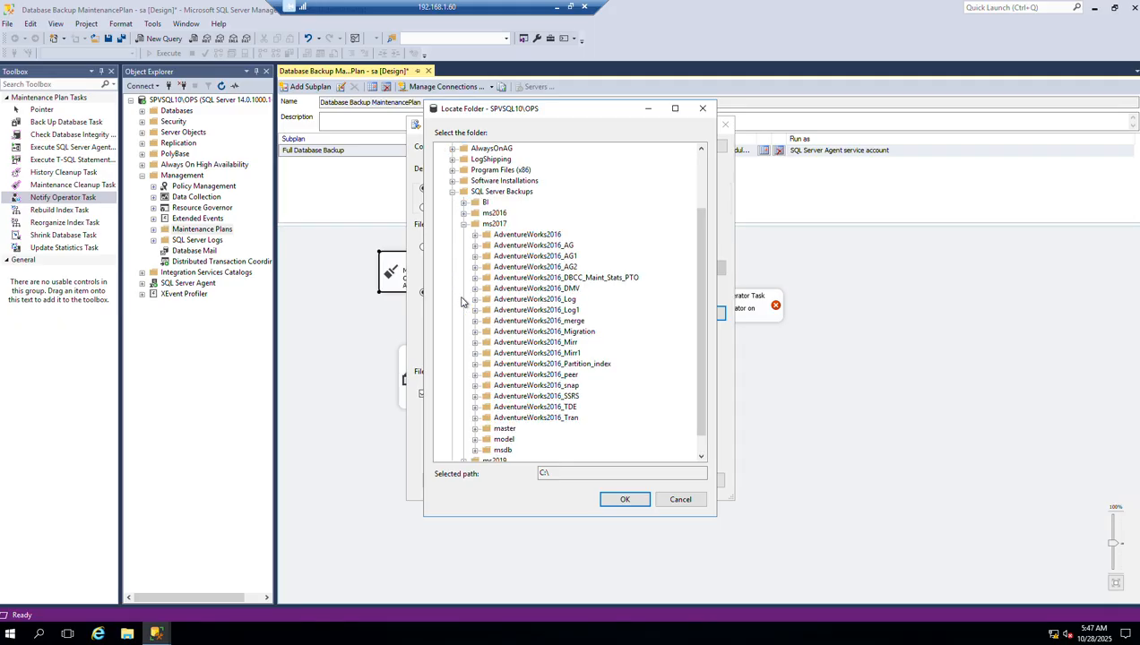
{"action": "scroll", "coordinate": [481, 255], "scroll_direction": "down", "scroll_amount": 1}
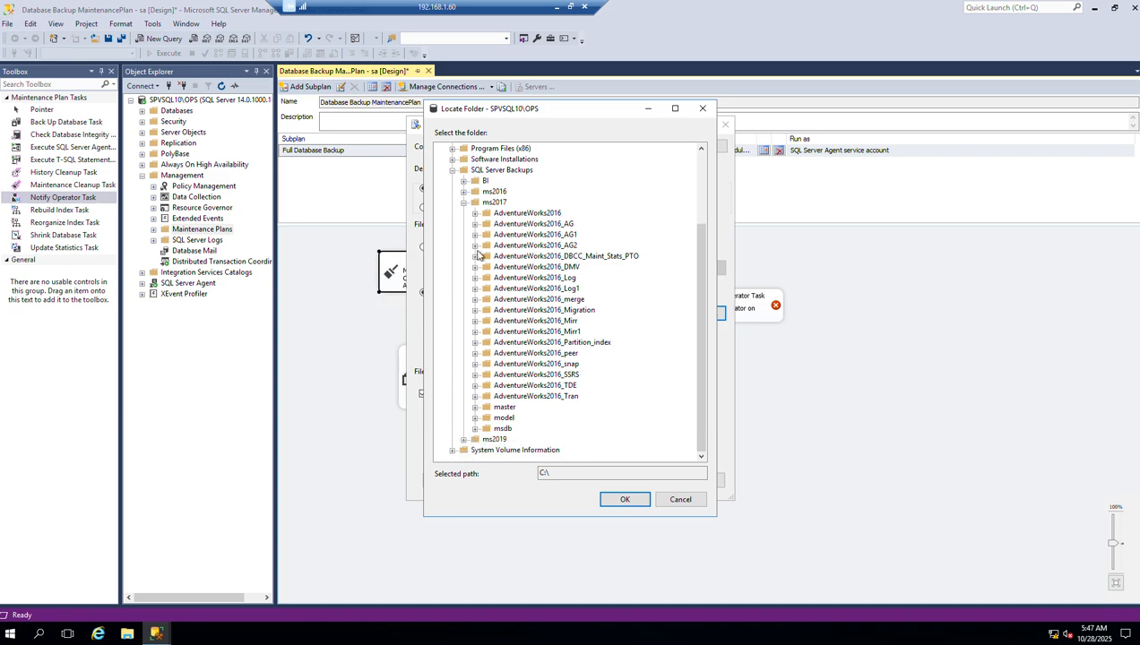
{"action": "scroll", "coordinate": [479, 255], "scroll_direction": "up", "scroll_amount": 2}
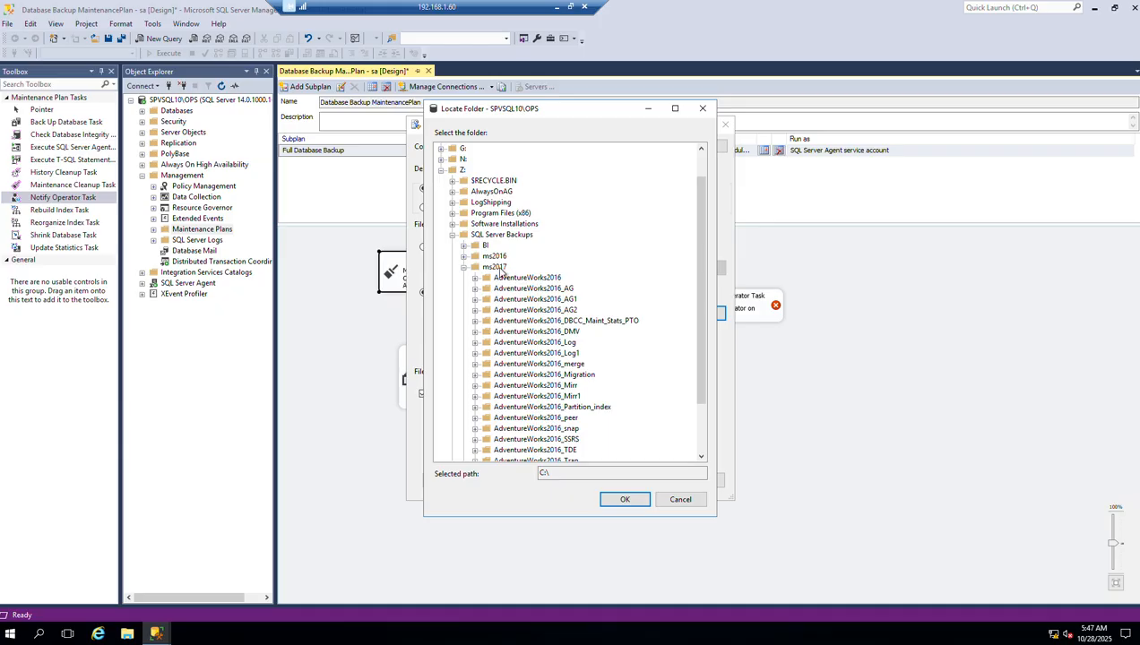
{"action": "left_click", "coordinate": [464, 268]}
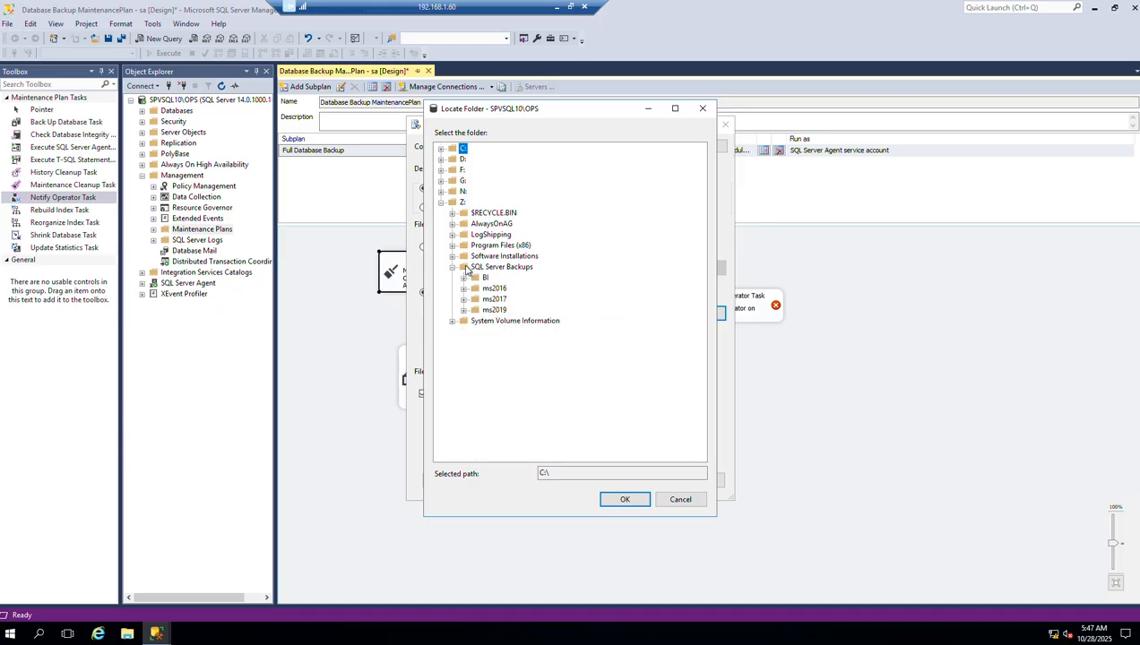
{"action": "left_click", "coordinate": [494, 309]}
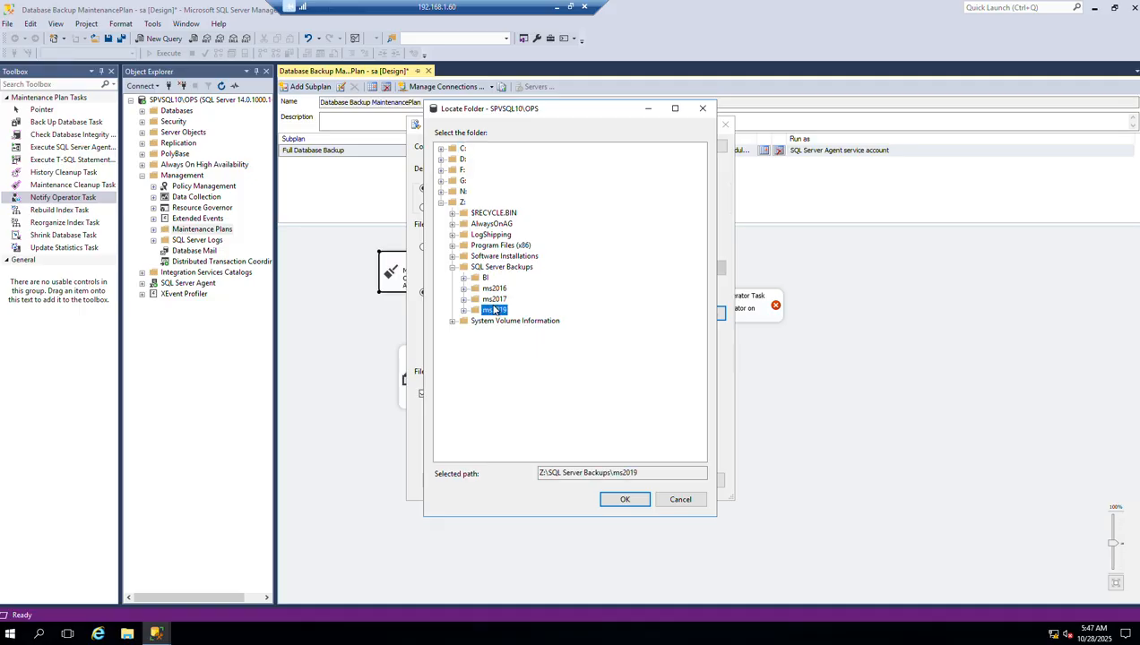
{"action": "left_click", "coordinate": [493, 300]}
{"action": "left_click", "coordinate": [464, 299]}
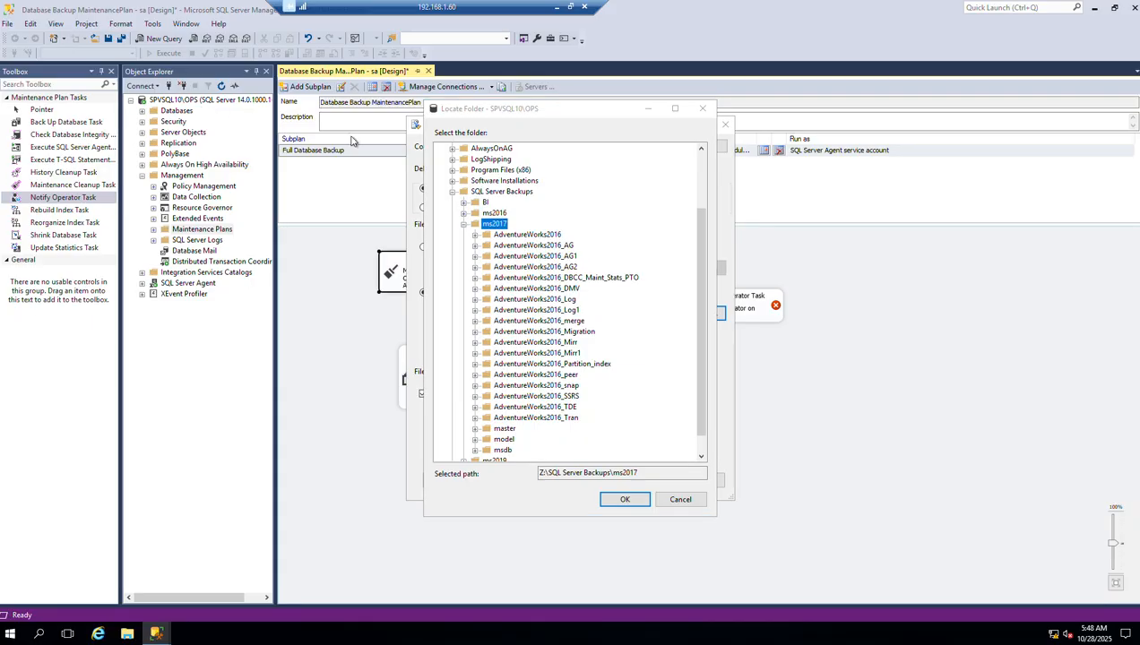
{"action": "left_click", "coordinate": [681, 500]}
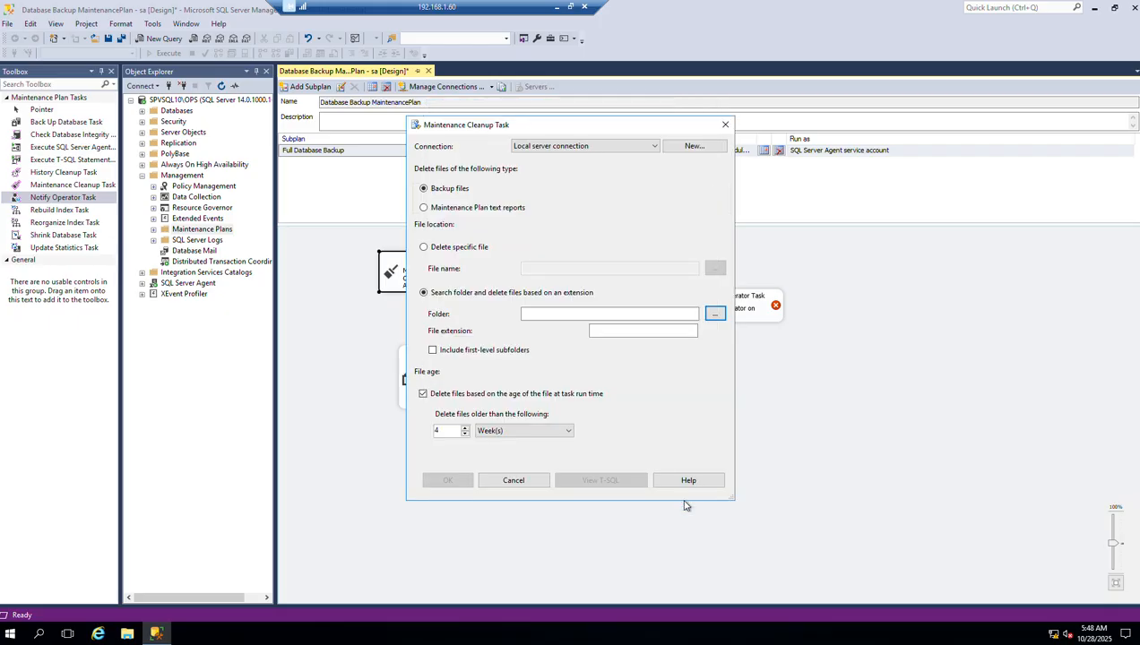
{"action": "left_click", "coordinate": [499, 479]}
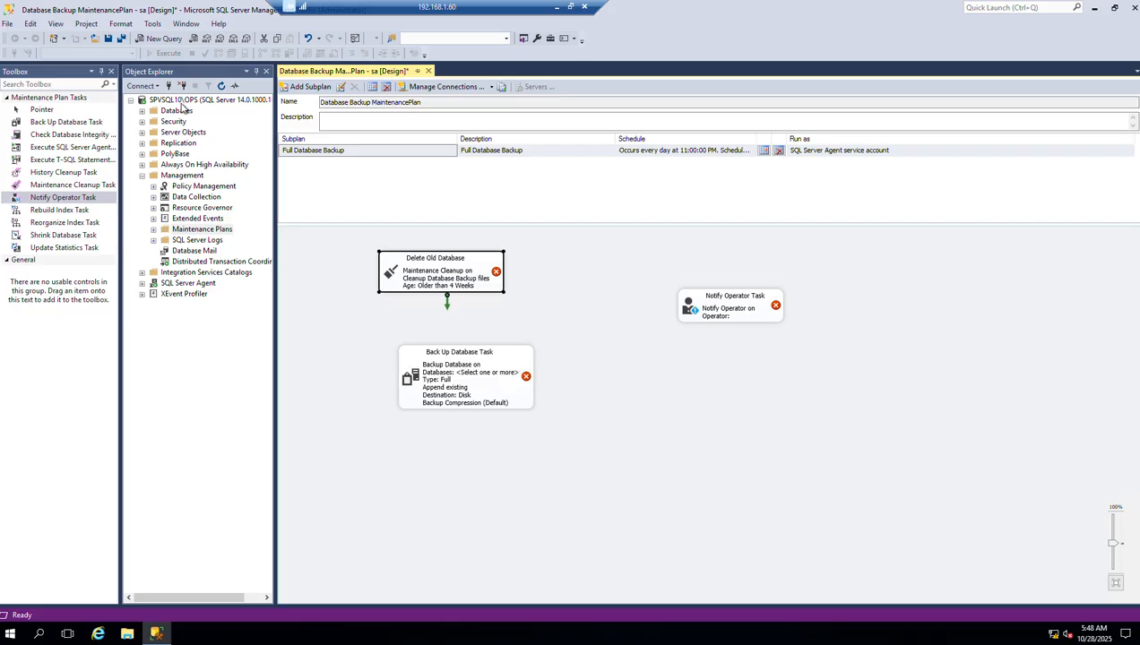
Check the server's default backup location in the database settings of its properties
{"action": "right_click", "coordinate": [182, 101]}
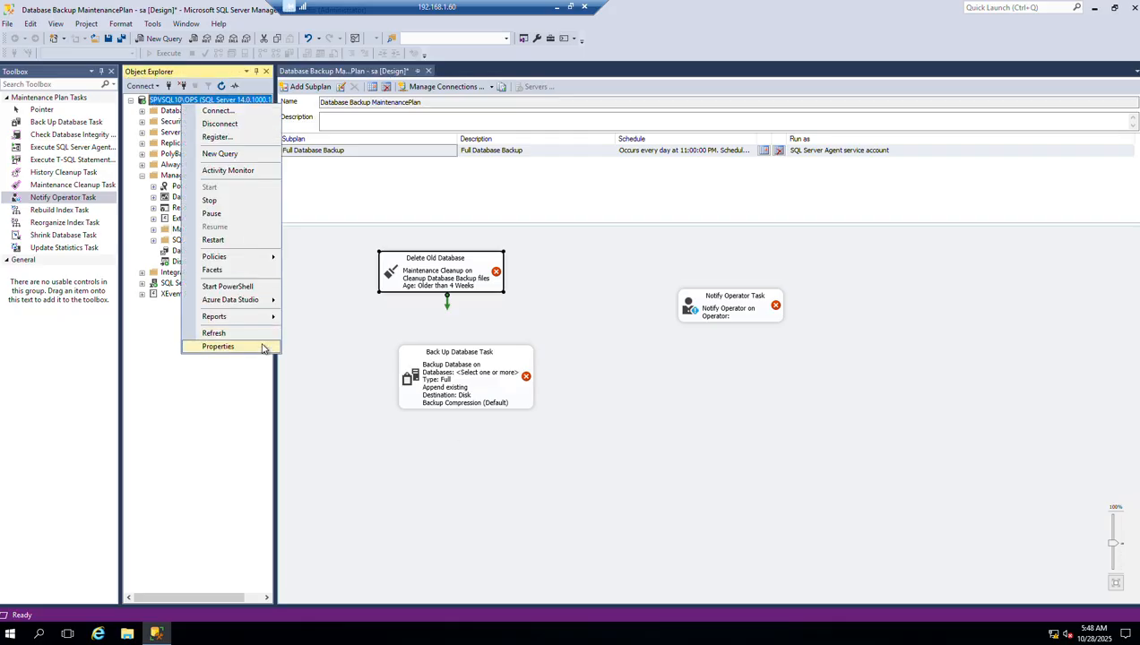
{"action": "left_click", "coordinate": [263, 347]}
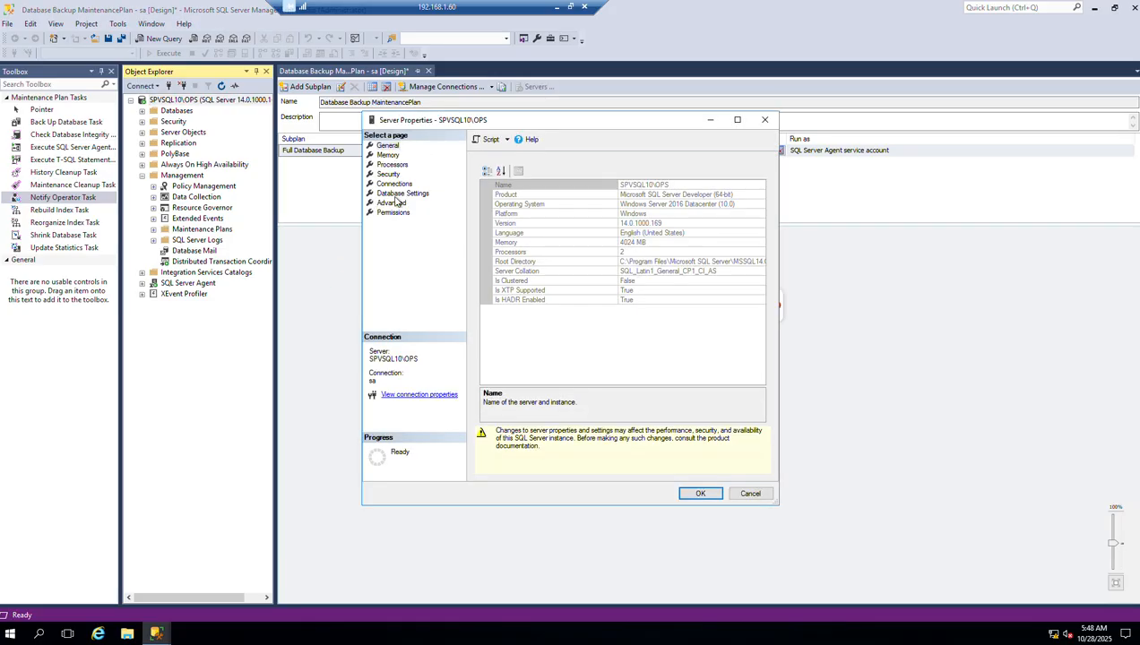
{"action": "left_click", "coordinate": [401, 193]}
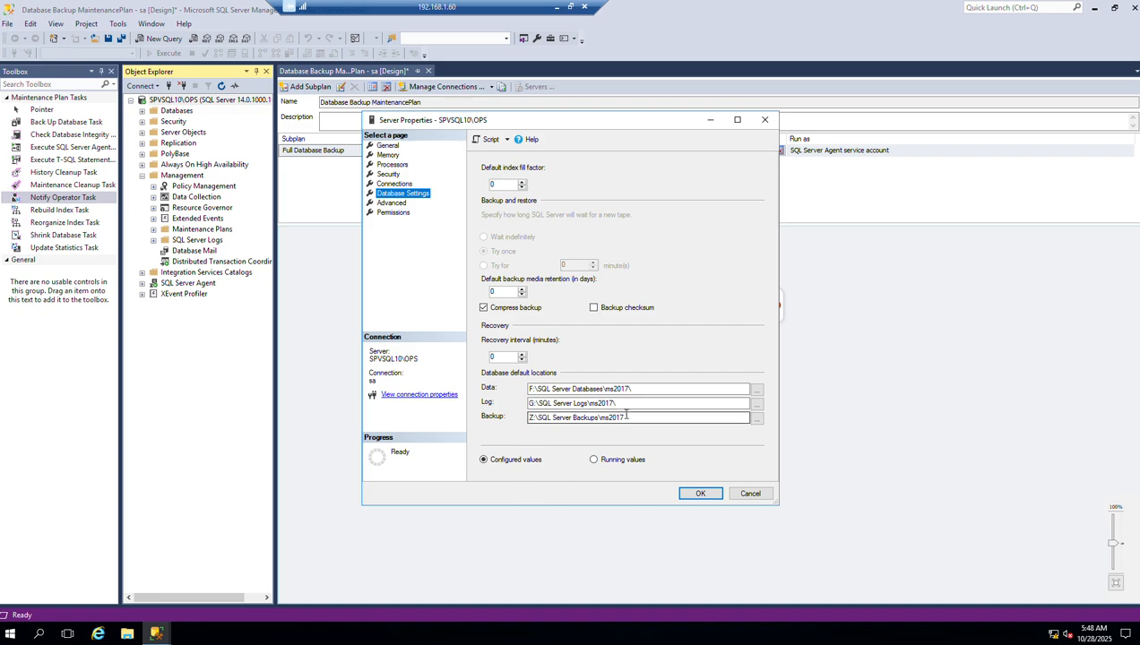
{"action": "left_click", "coordinate": [764, 120]}
Set the Delete Old Database cleanup folder to Z:\SQL Server Backups\ms2017 and include first-level subfolders
{"action": "double_click", "coordinate": [446, 278]}
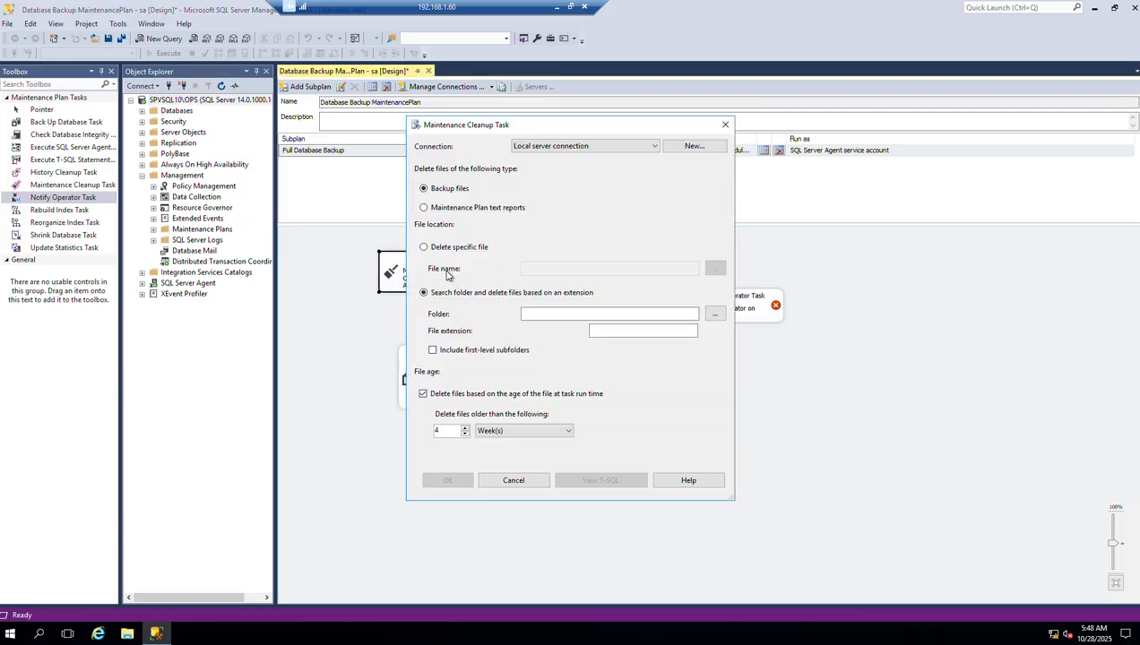
{"action": "left_click", "coordinate": [715, 314]}
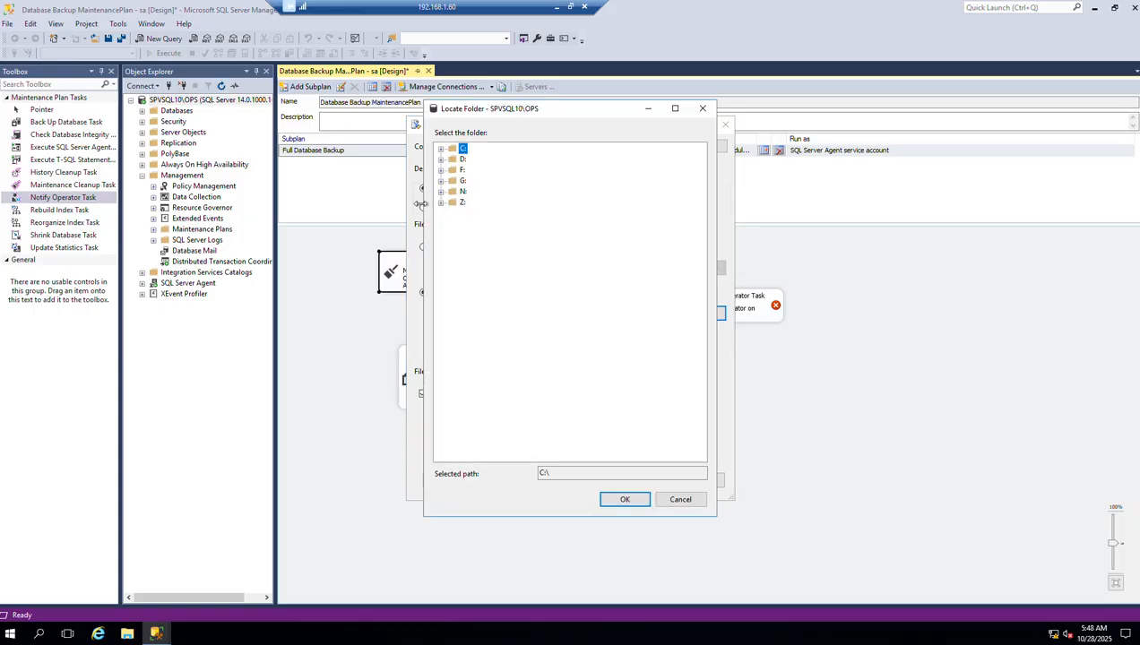
{"action": "left_click", "coordinate": [440, 202]}
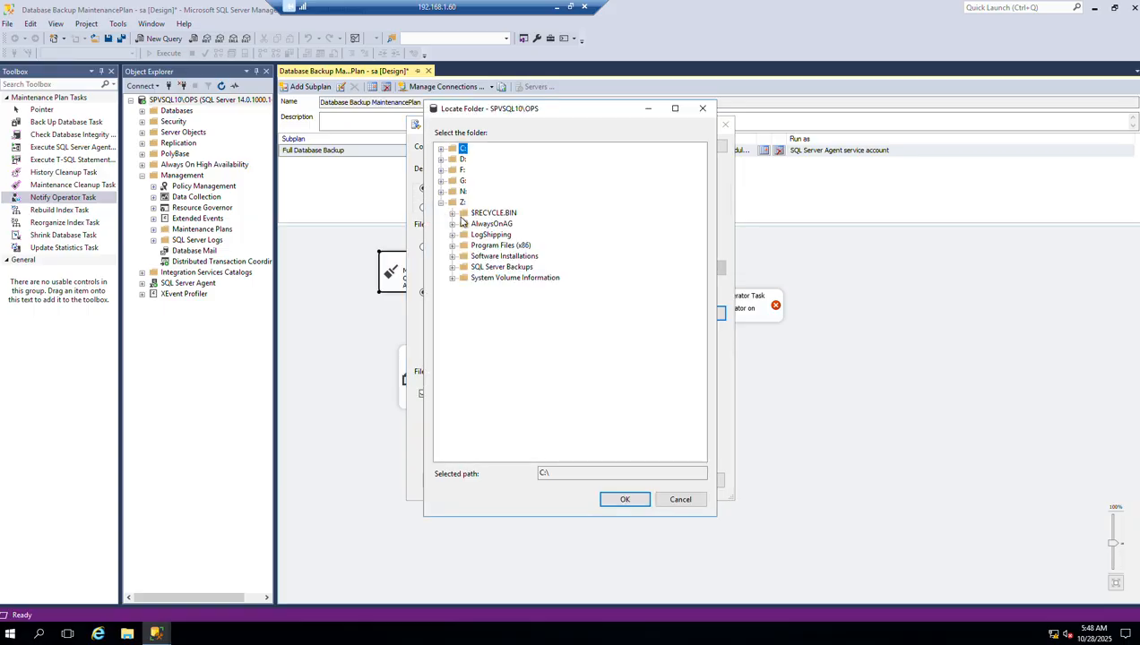
{"action": "left_click", "coordinate": [452, 267]}
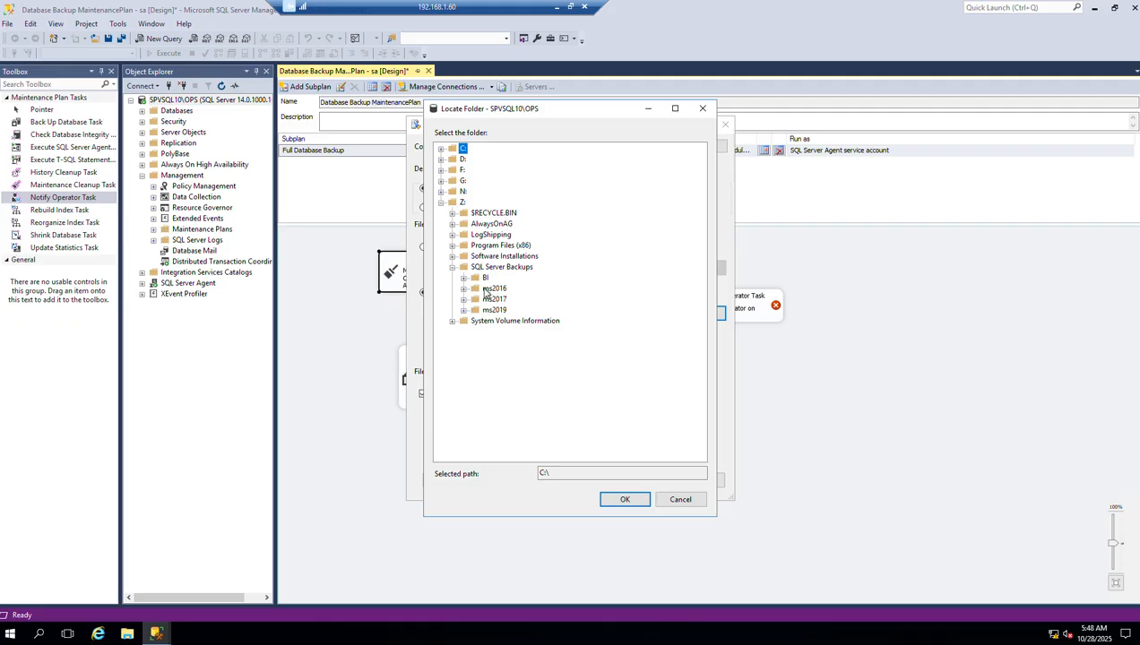
{"action": "left_click", "coordinate": [493, 298]}
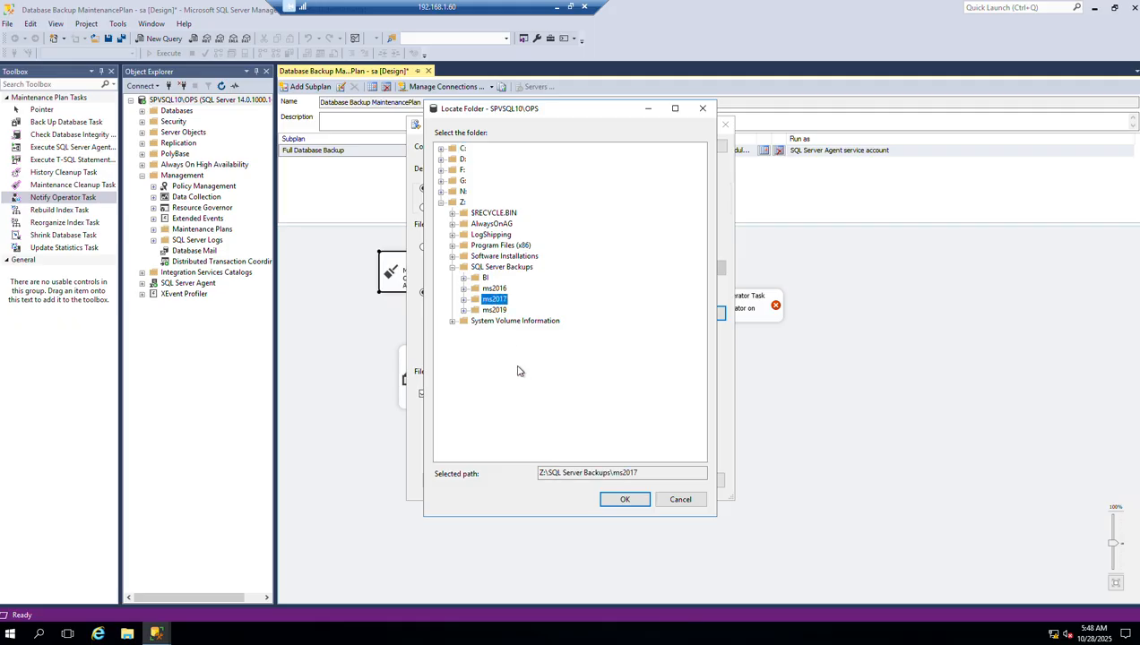
{"action": "left_click", "coordinate": [625, 500]}
{"action": "left_click", "coordinate": [443, 351]}
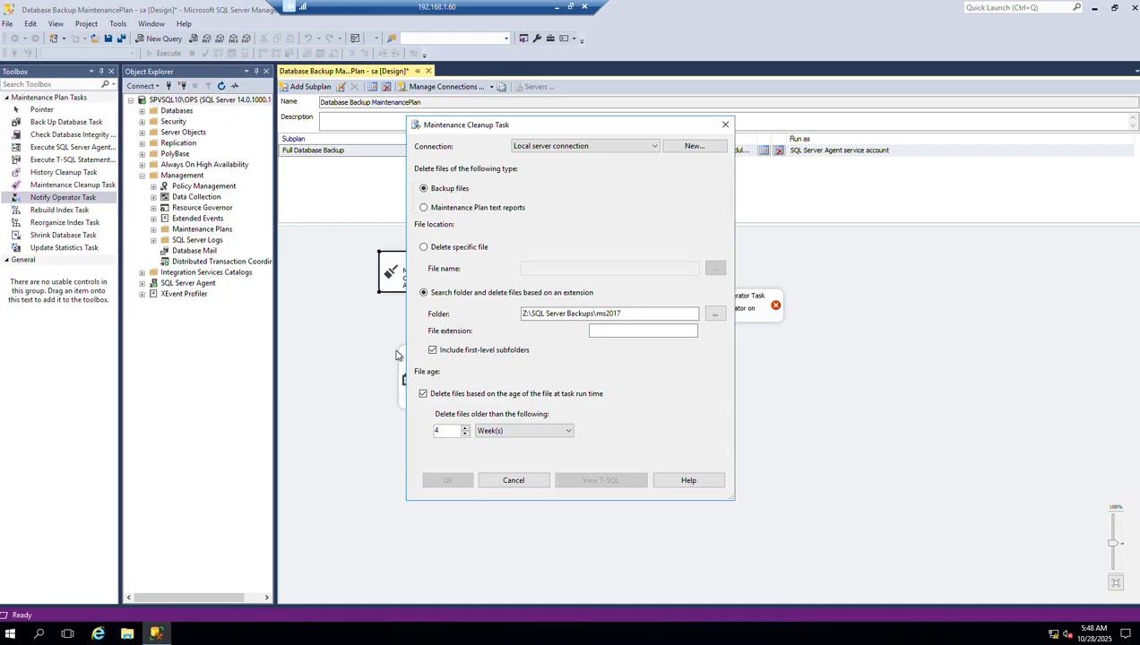
Set the cleanup to delete files with extension bak older than 2 days and save the task settings
{"action": "left_click", "coordinate": [464, 435]}
{"action": "left_click", "coordinate": [520, 432]}
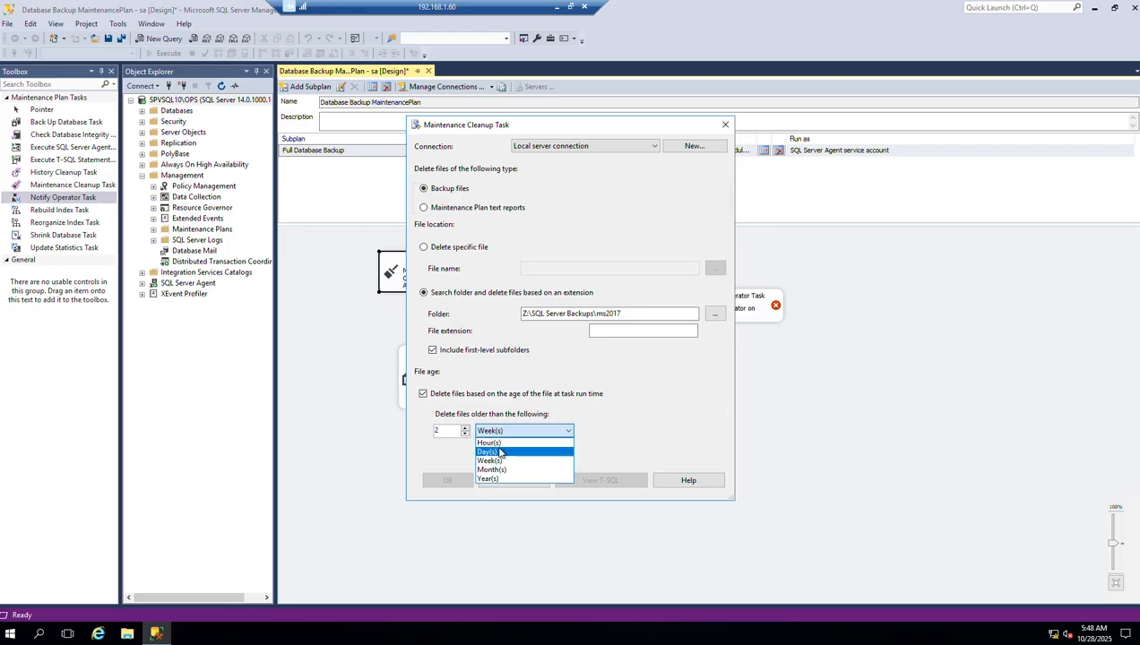
{"action": "left_click", "coordinate": [500, 453]}
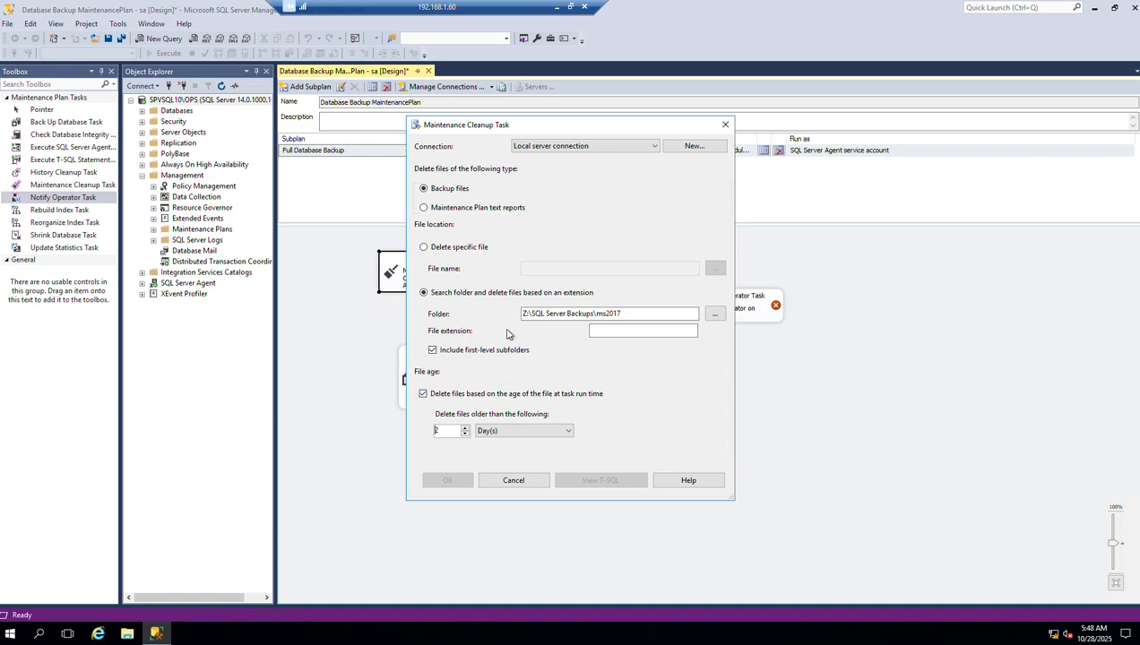
{"action": "left_click", "coordinate": [595, 329]}
{"action": "type", "text": "bak"}
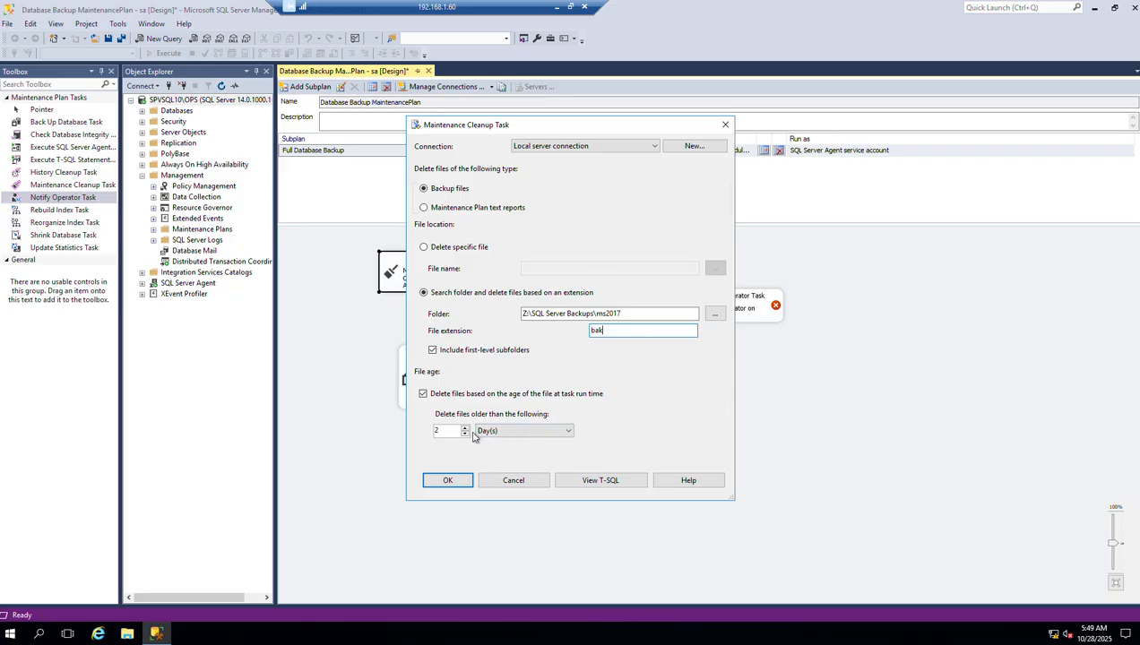
{"action": "left_click", "coordinate": [448, 482]}
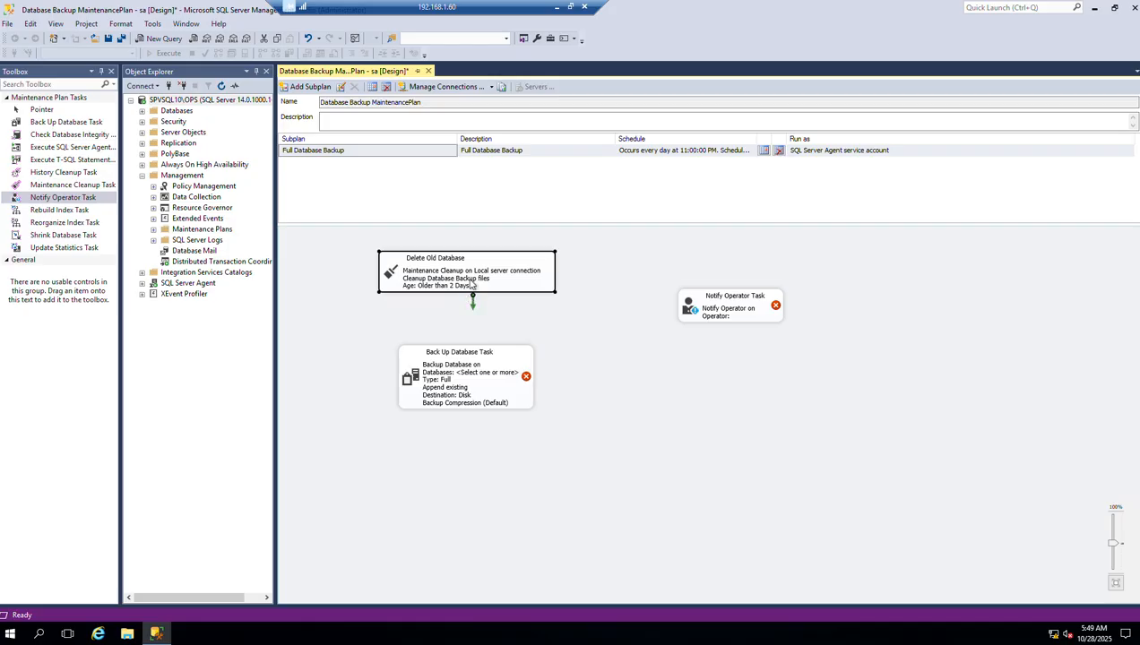
Link Delete Old Database to the Back Up Database Task and make it back up all databases, ignoring those not online
{"action": "left_click_drag", "start_coordinate": [475, 309], "coordinate": [463, 358]}
{"action": "left_click", "coordinate": [445, 378]}
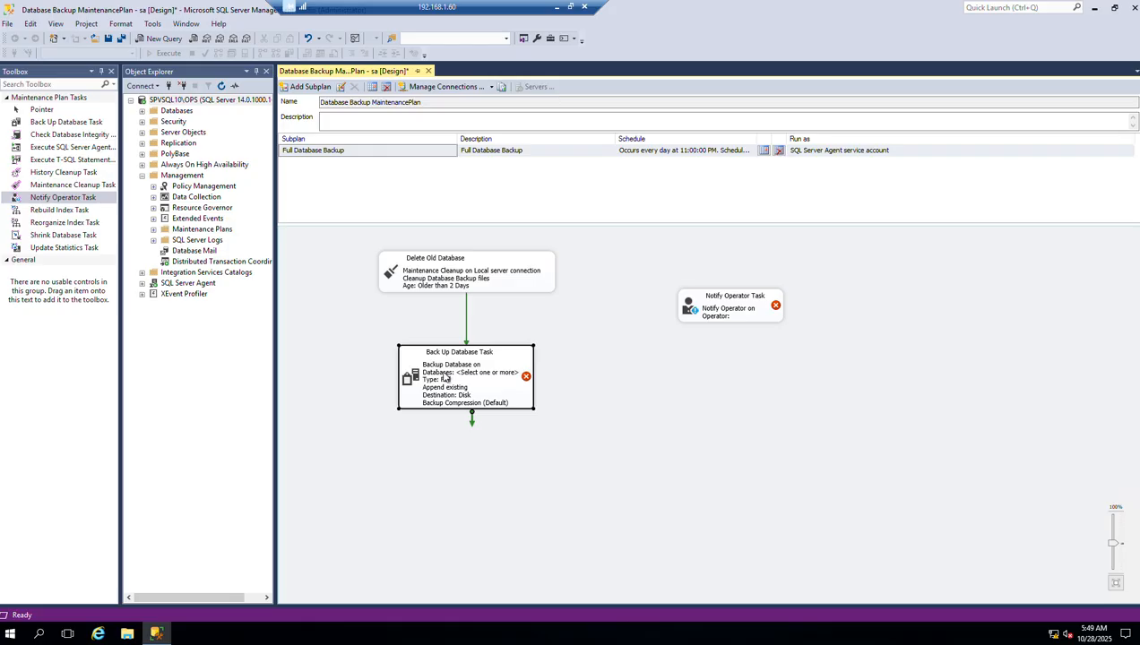
{"action": "double_click", "coordinate": [445, 379]}
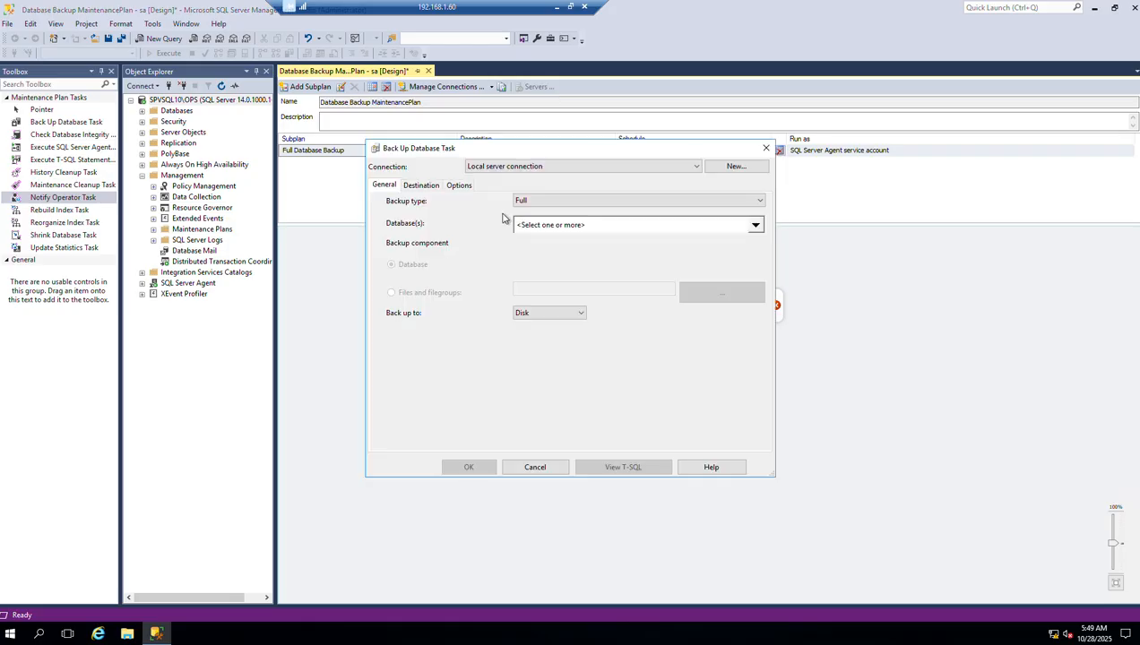
{"action": "left_click", "coordinate": [568, 231]}
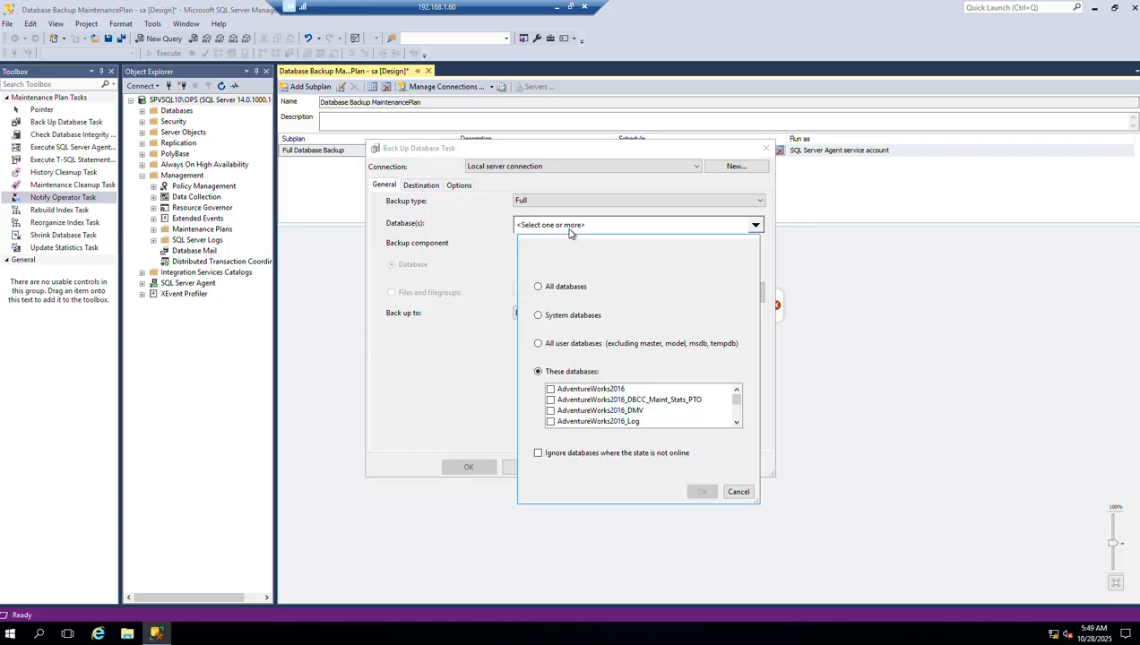
{"action": "left_click", "coordinate": [538, 287]}
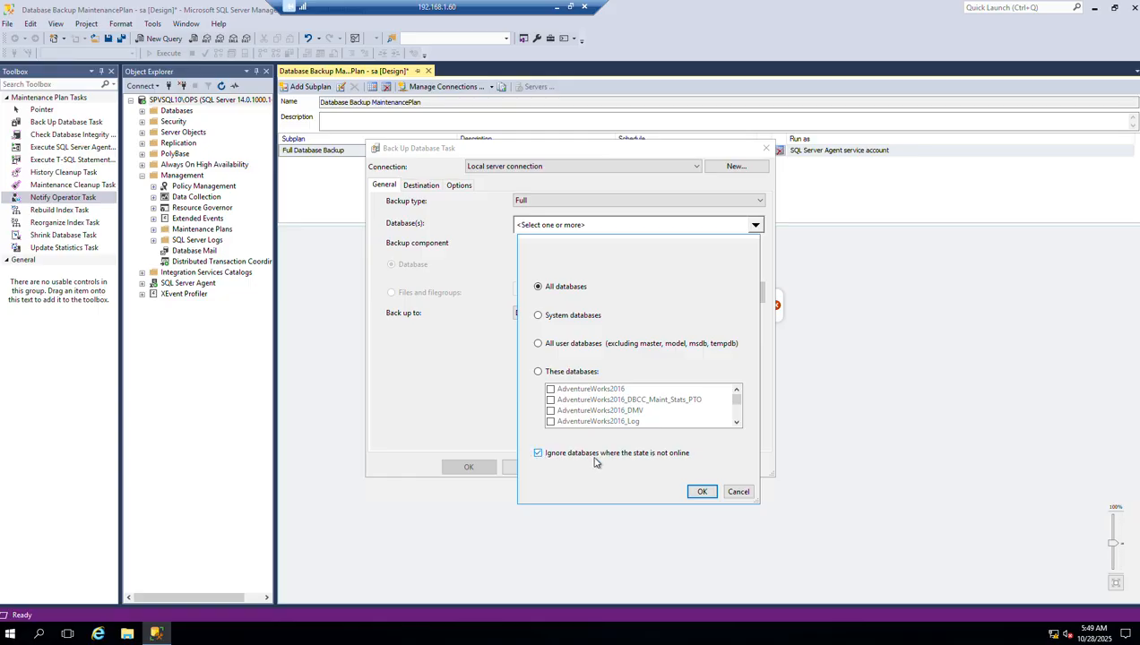
{"action": "left_click", "coordinate": [700, 491]}
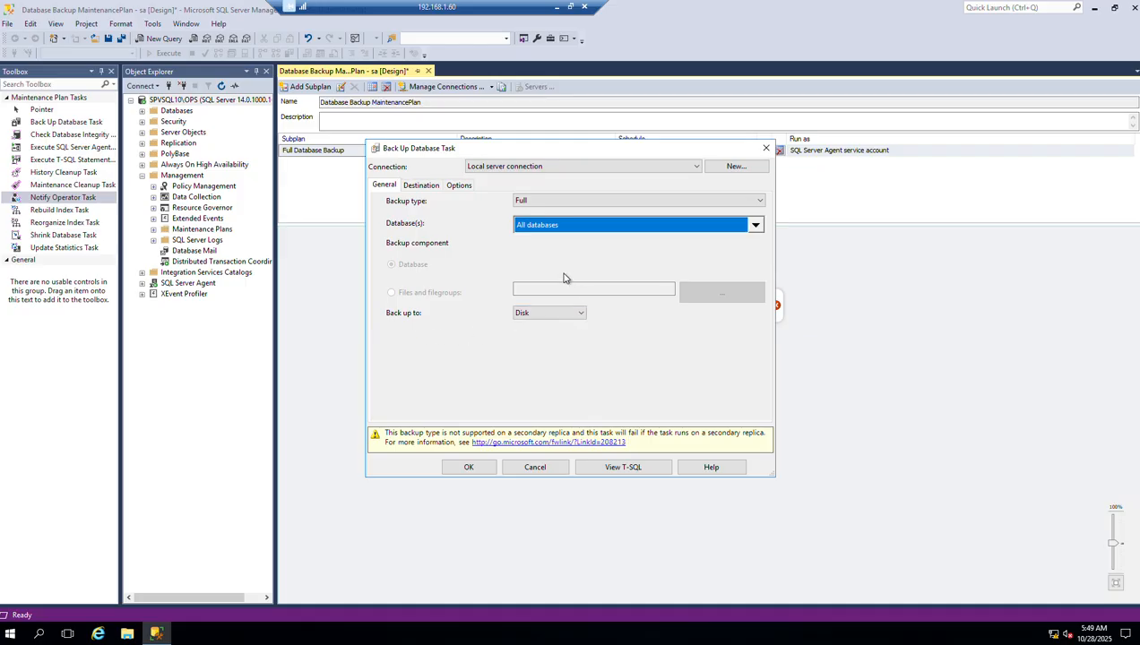
Have the backup task create a sub-directory for each database, compress the backup and verify backup integrity, and save the task settings
{"action": "left_click", "coordinate": [430, 187]}
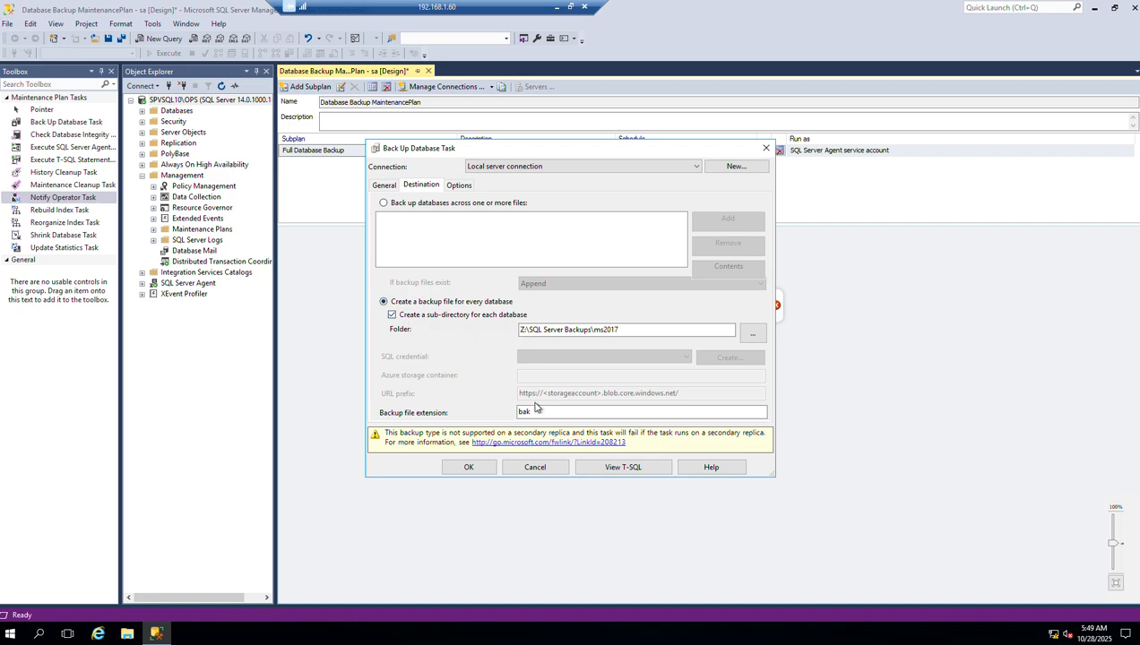
{"action": "left_click", "coordinate": [459, 188]}
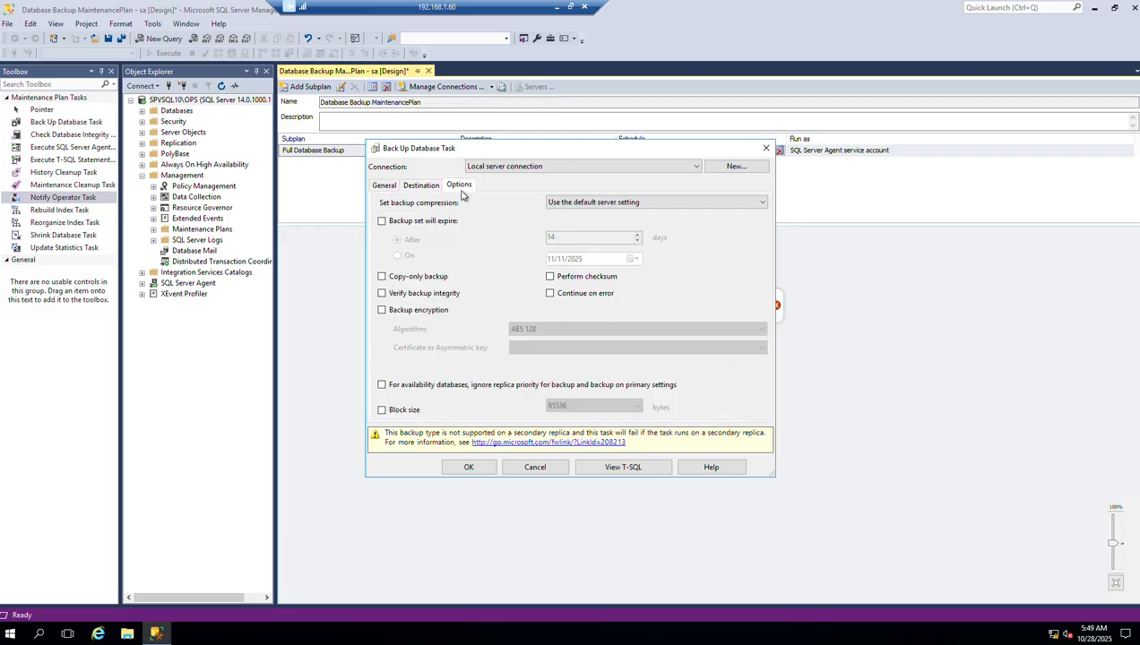
{"action": "left_click", "coordinate": [656, 203]}
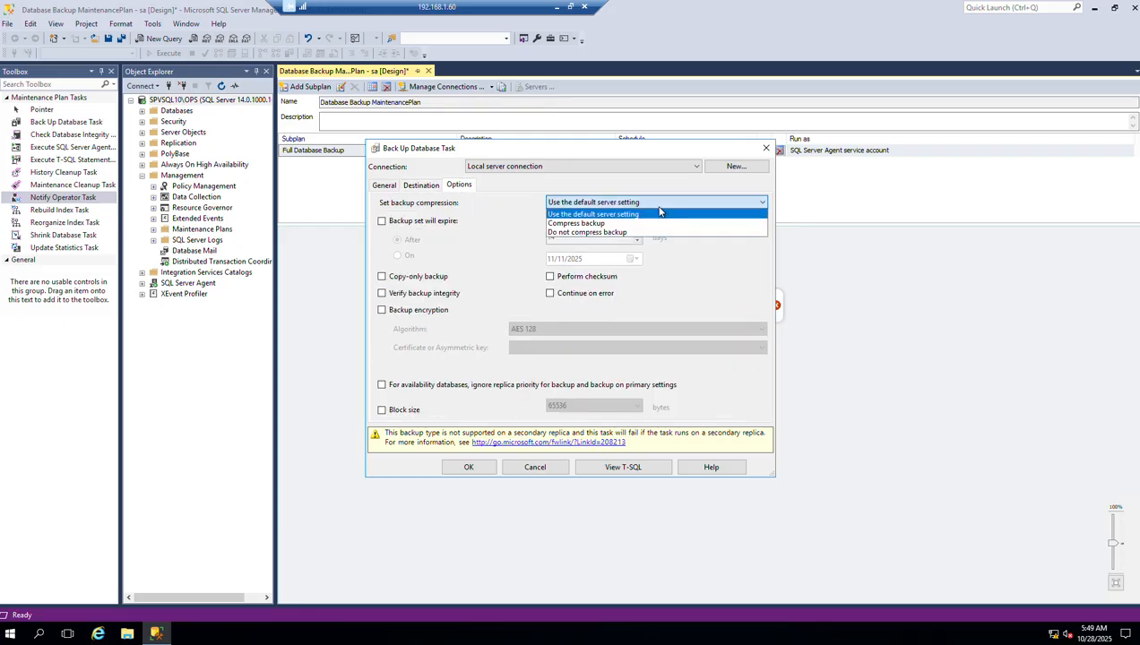
{"action": "left_click", "coordinate": [601, 224]}
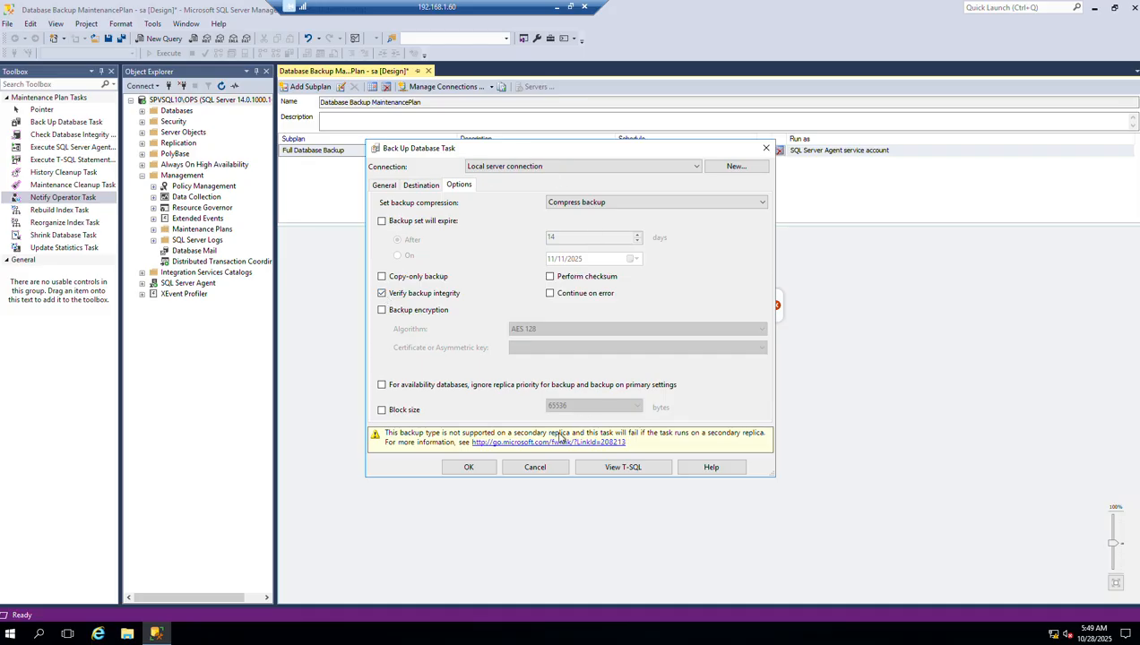
{"action": "left_click", "coordinate": [469, 467]}
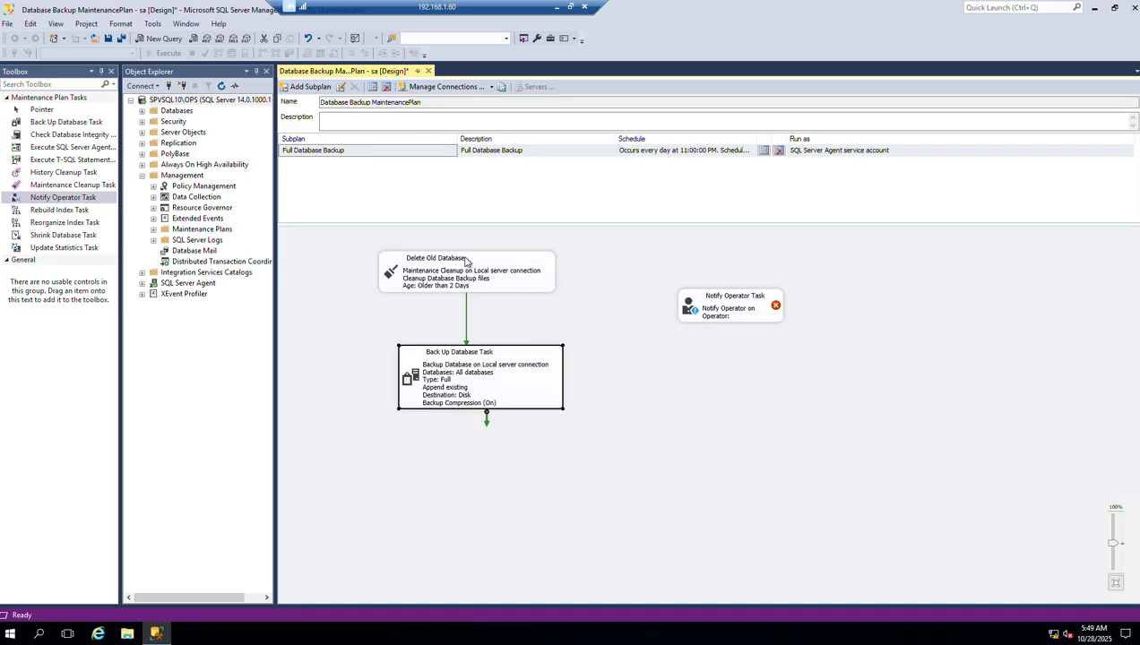
Link both Delete Old Database and the Back Up Database Task to the Notify Operator Task
{"action": "left_click", "coordinate": [512, 273]}
{"action": "left_click_drag", "start_coordinate": [472, 304], "coordinate": [703, 321]}
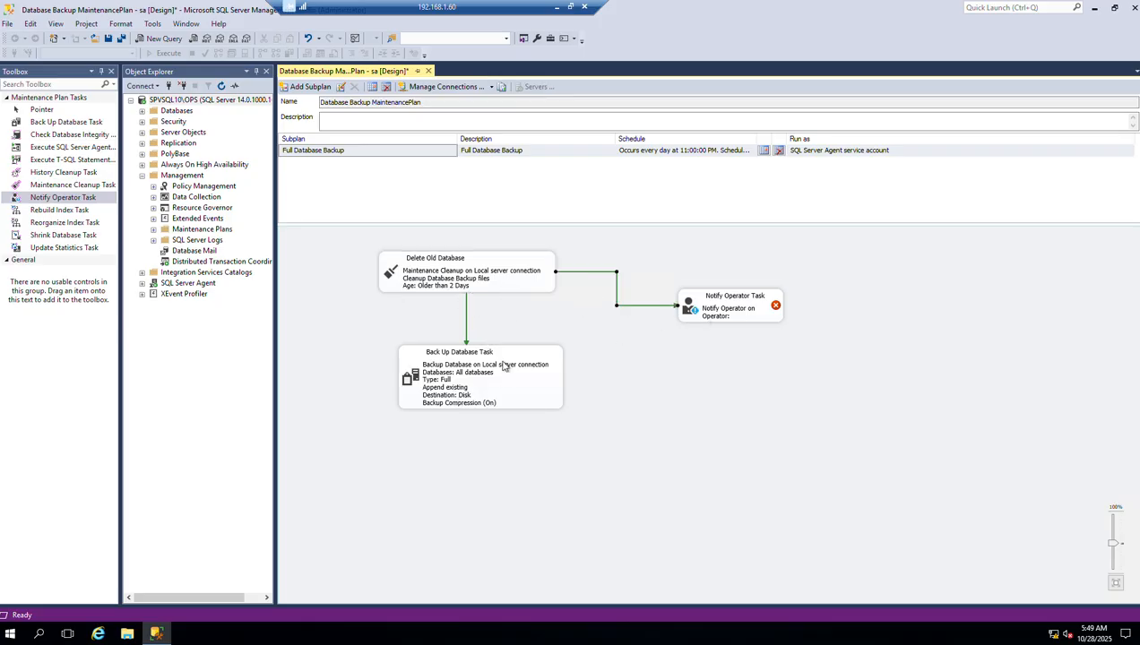
{"action": "left_click", "coordinate": [501, 401]}
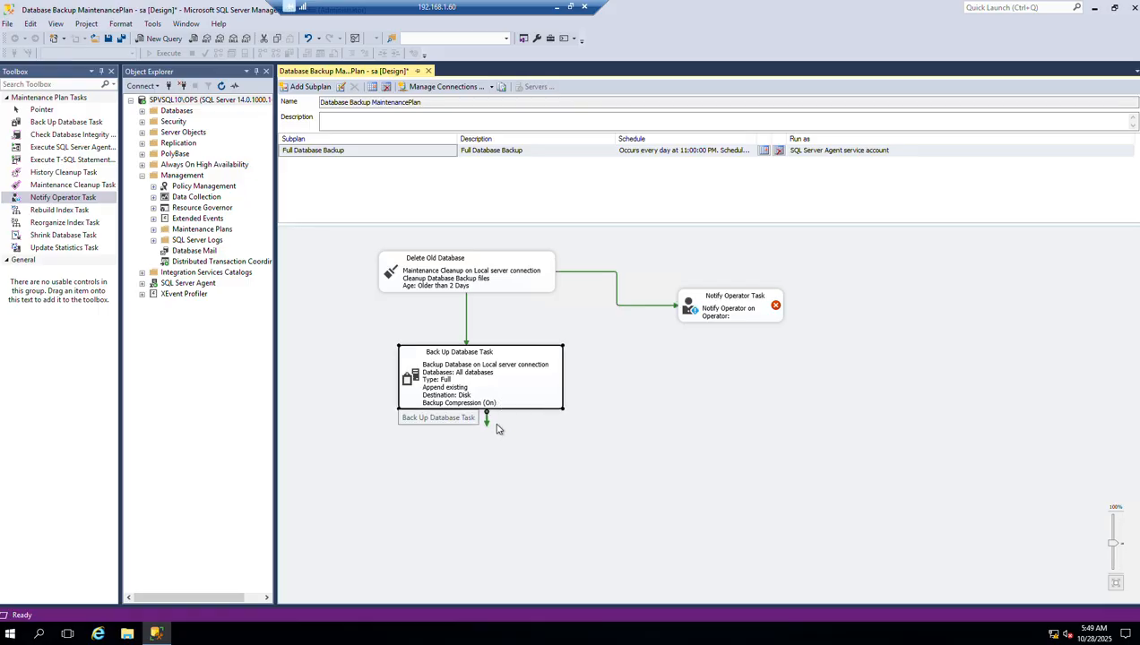
{"action": "left_click_drag", "start_coordinate": [485, 421], "coordinate": [689, 327]}
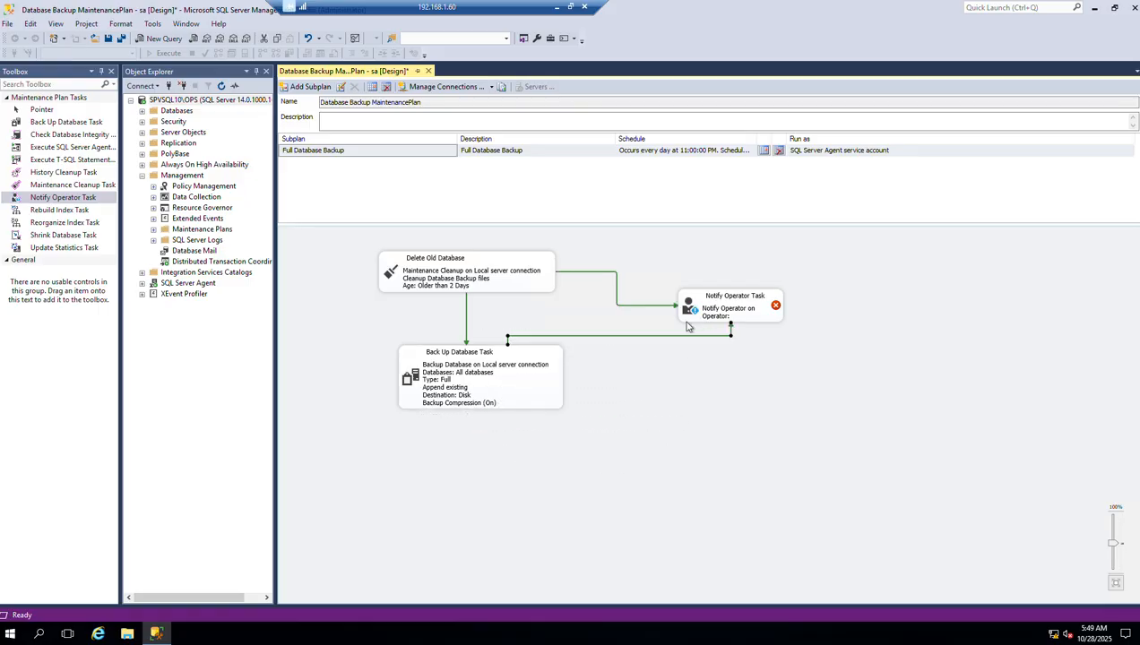
Set the constraint between Delete Old Database and Notify Operator Task to Failure, using Logical OR for multiple constraints
{"action": "double_click", "coordinate": [631, 310]}
{"action": "left_click", "coordinate": [564, 264]}
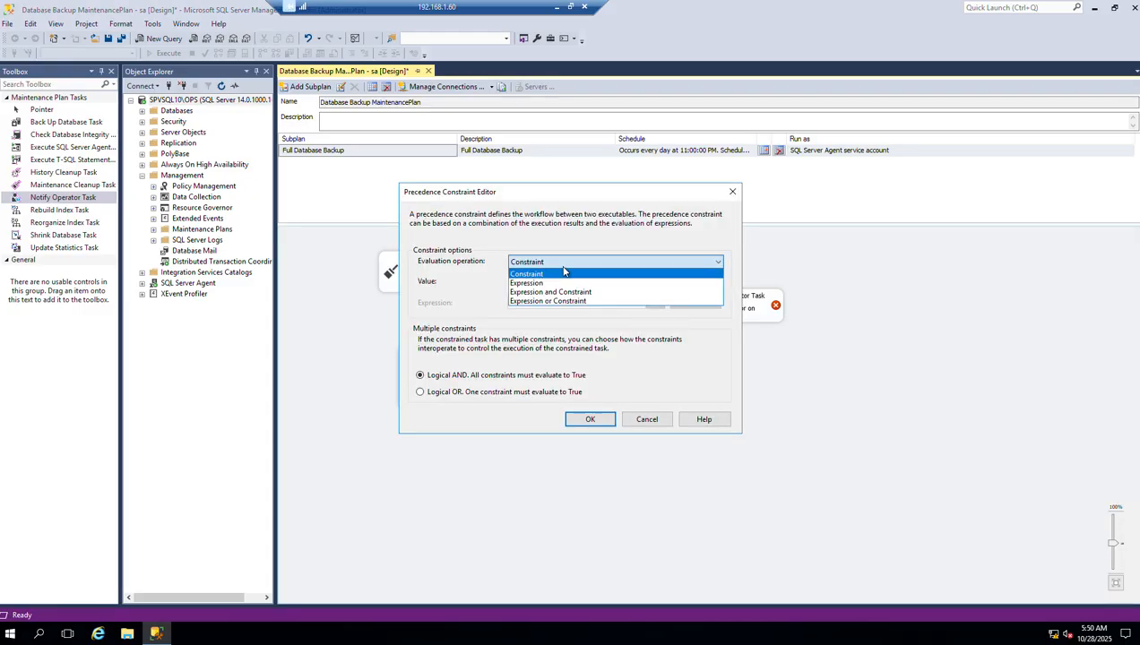
{"action": "left_click", "coordinate": [564, 271]}
{"action": "left_click", "coordinate": [562, 280]}
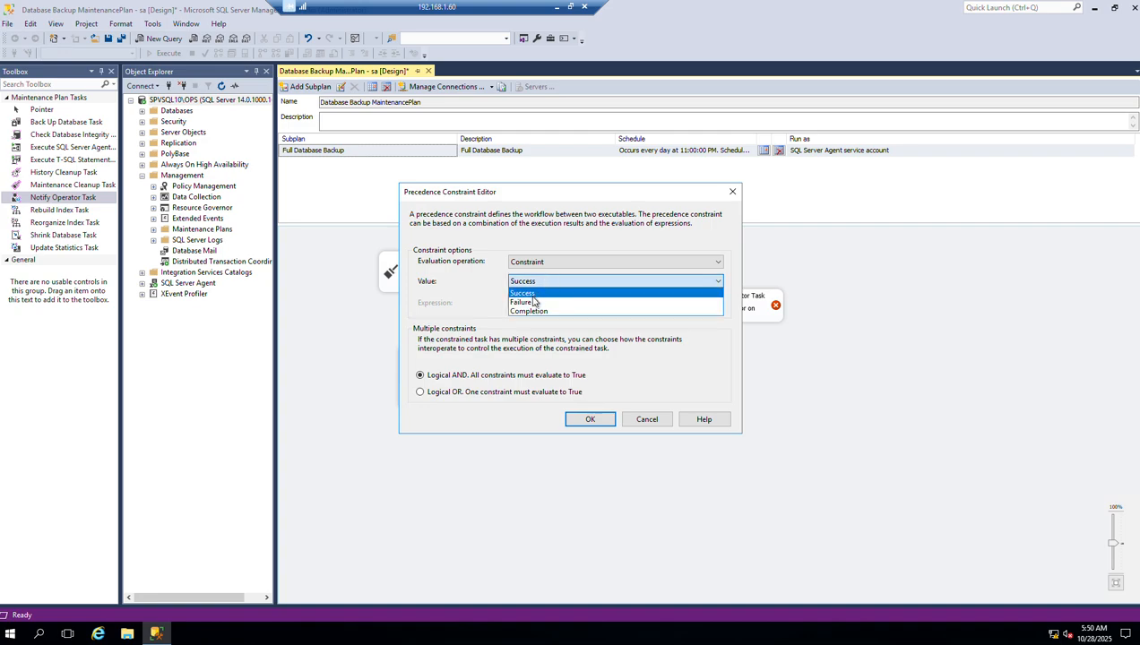
{"action": "left_click", "coordinate": [530, 303]}
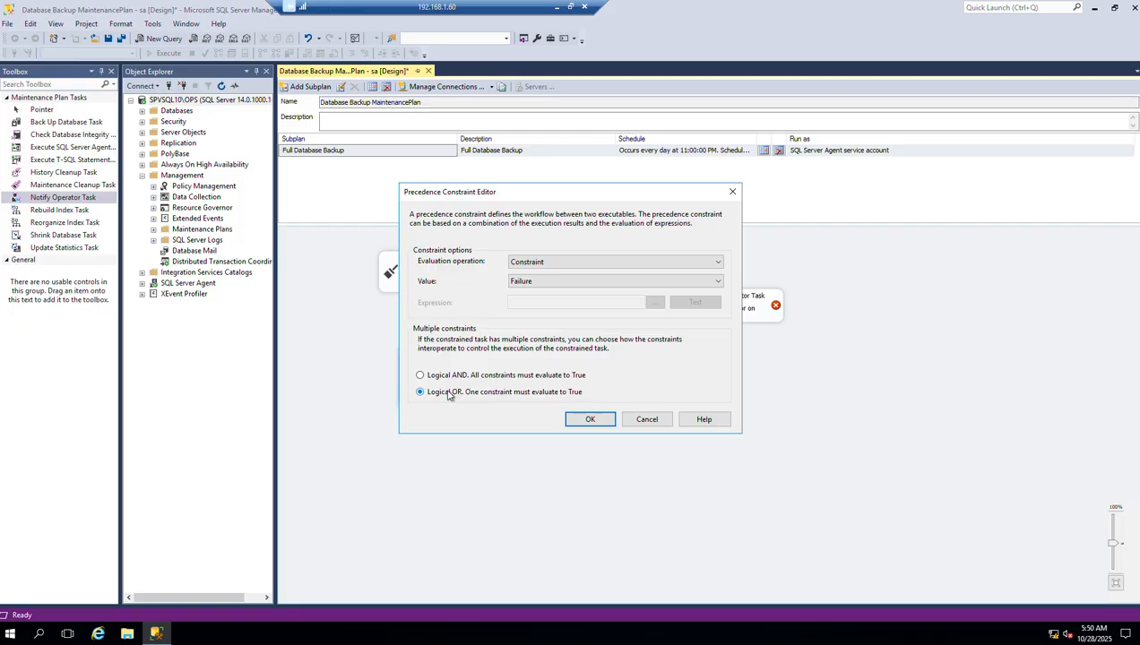
{"action": "left_click", "coordinate": [591, 421]}
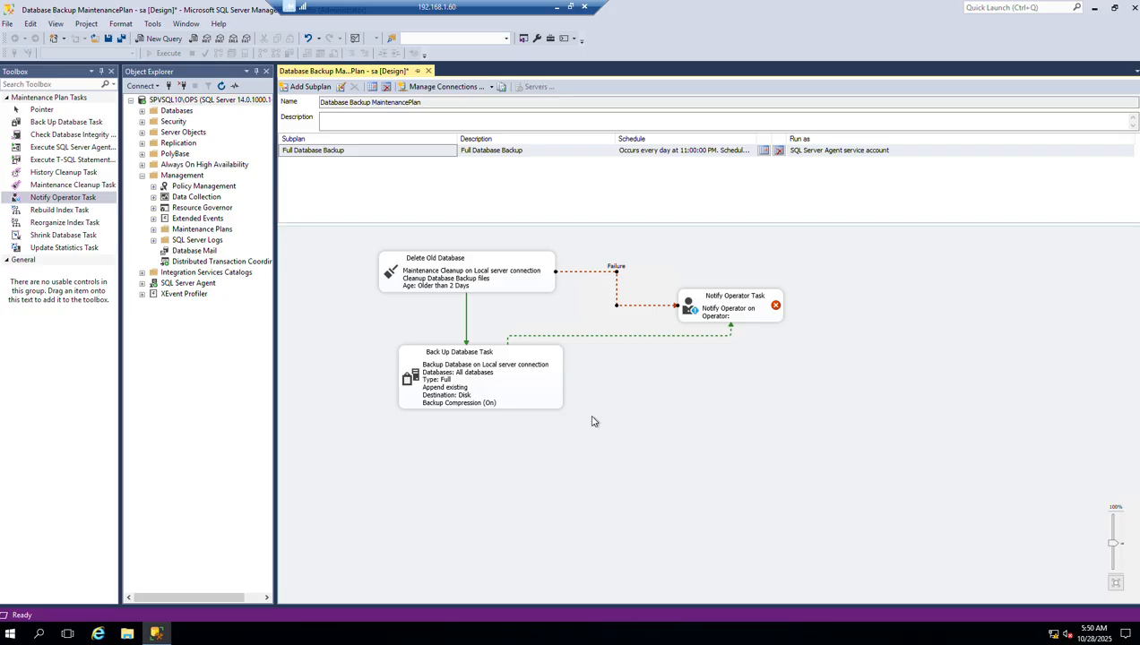
Set the precedence constraint between Back Up Database Task and Notify Operator Task to Failure
{"action": "left_click", "coordinate": [618, 342]}
{"action": "double_click", "coordinate": [620, 336]}
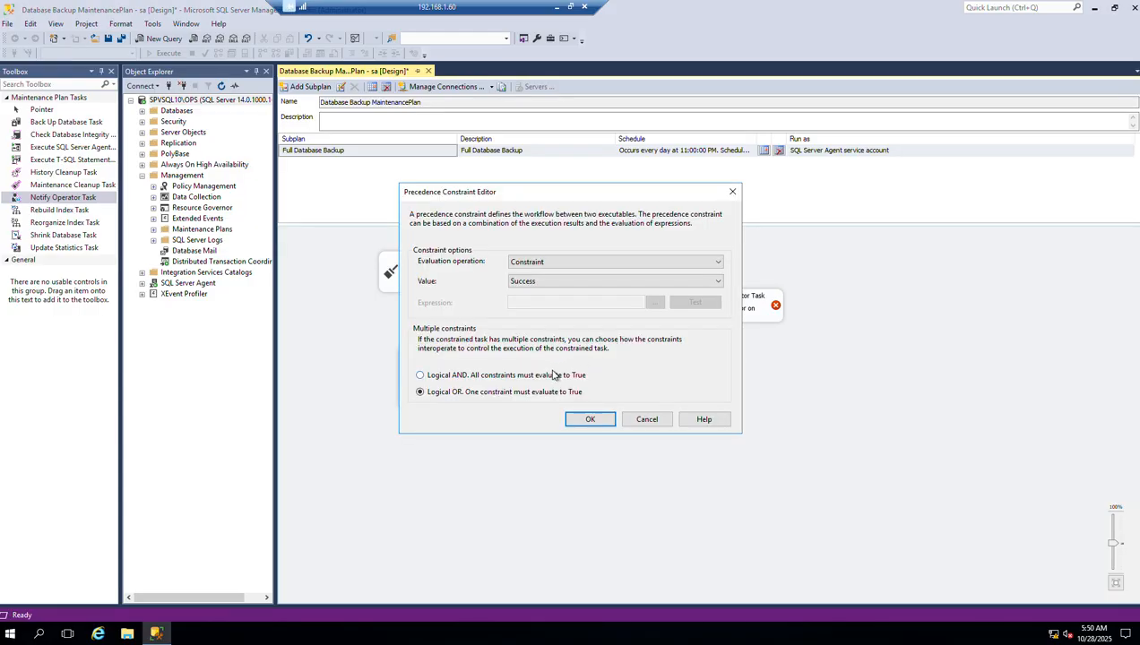
{"action": "left_click", "coordinate": [554, 283]}
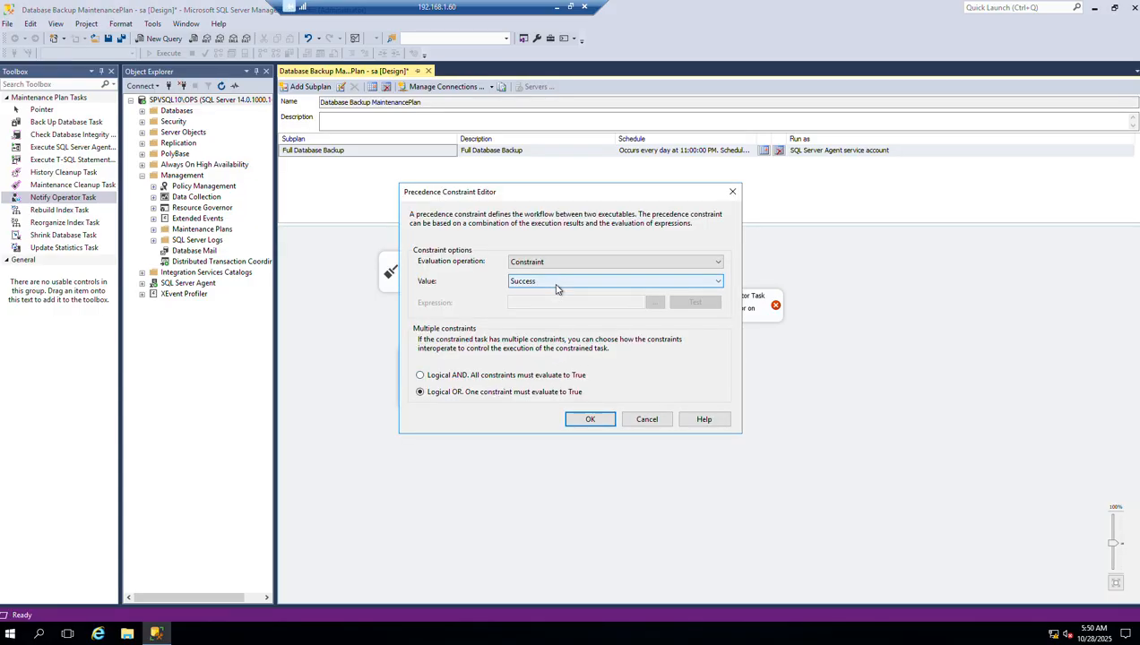
{"action": "left_click", "coordinate": [538, 302]}
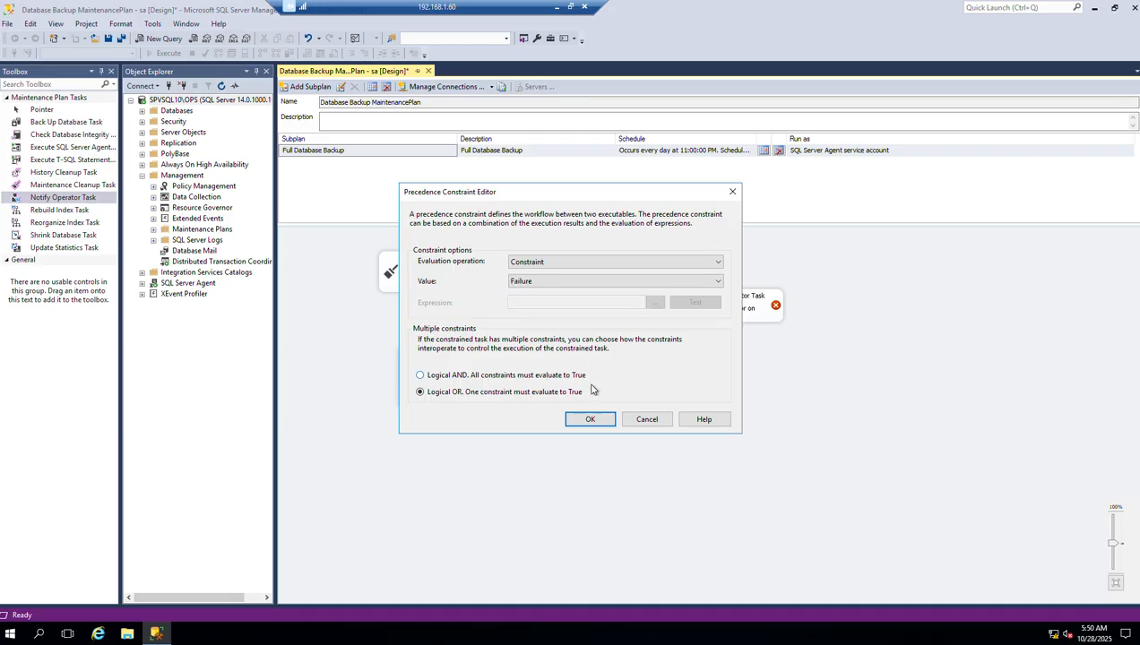
{"action": "left_click", "coordinate": [591, 418]}
Set the Notify Operator Task to notify dbasupport with the message subject Full Backup Failure
{"action": "double_click", "coordinate": [714, 309]}
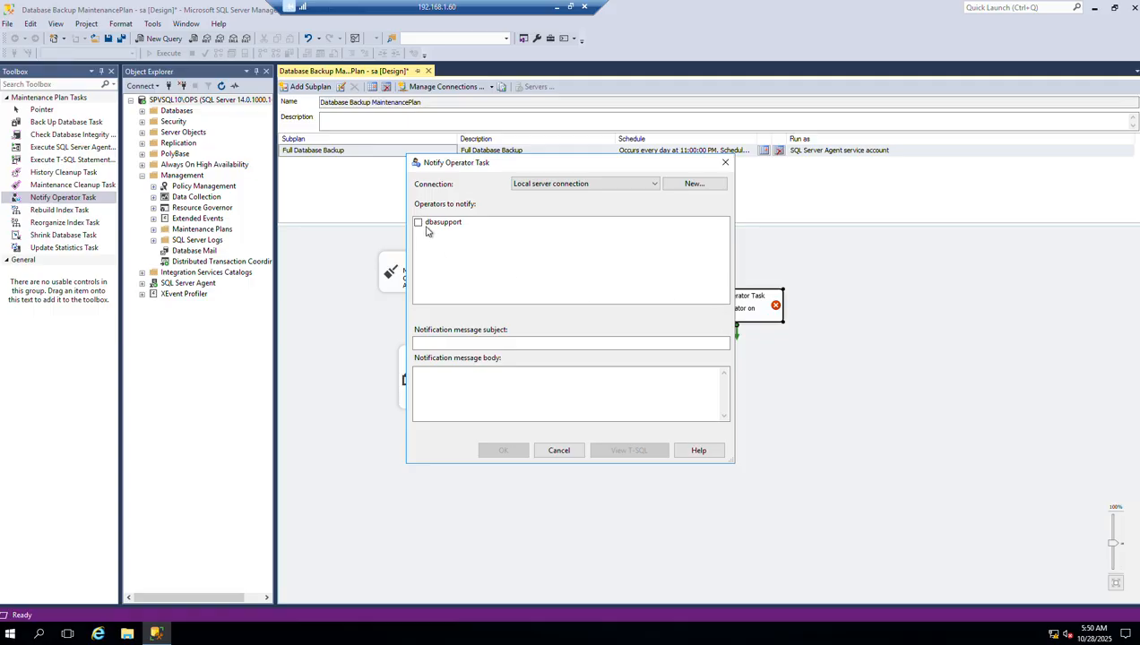
{"action": "left_click", "coordinate": [417, 223]}
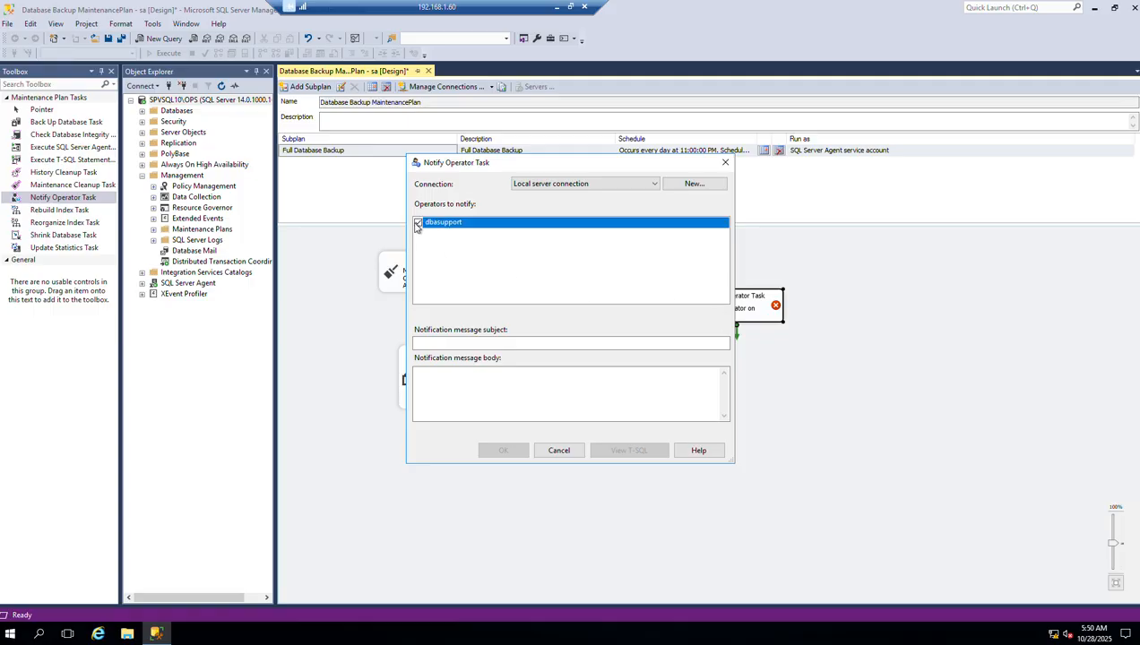
{"action": "left_click", "coordinate": [438, 344]}
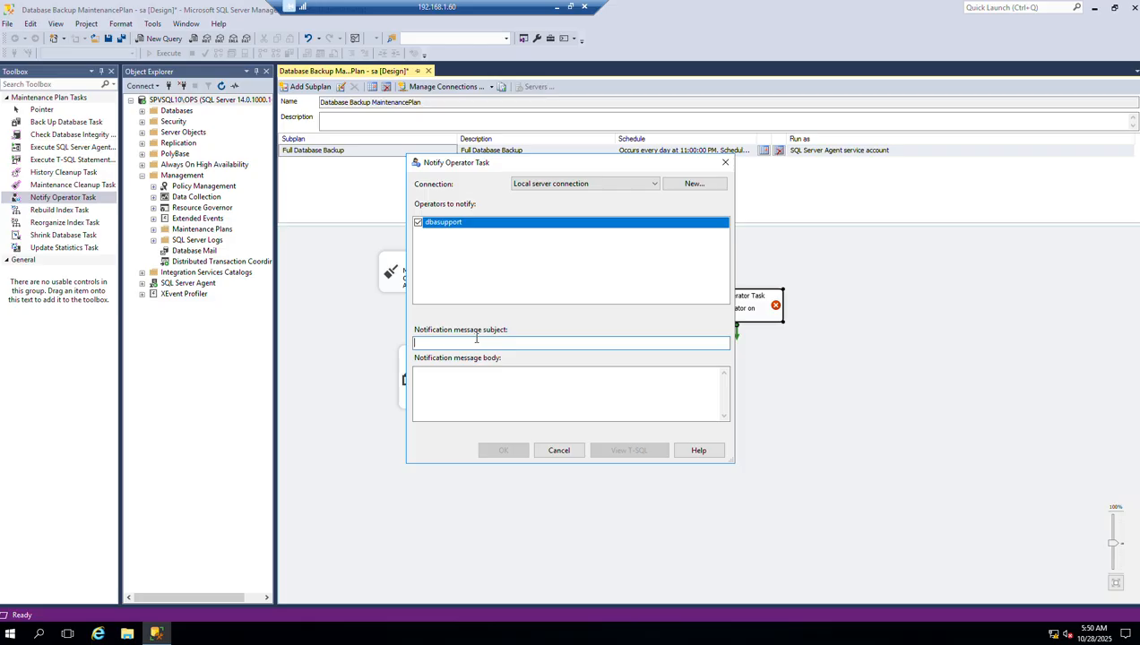
{"action": "type", "text": "Full Backup Failure"}
Copy the subject text Full Backup Failure into the notification message body and save the task settings
{"action": "key", "text": "ctrl+a"}
{"action": "key", "text": "ctrl+c"}
{"action": "left_click", "coordinate": [467, 393]}
{"action": "key", "text": "ctrl+v"}
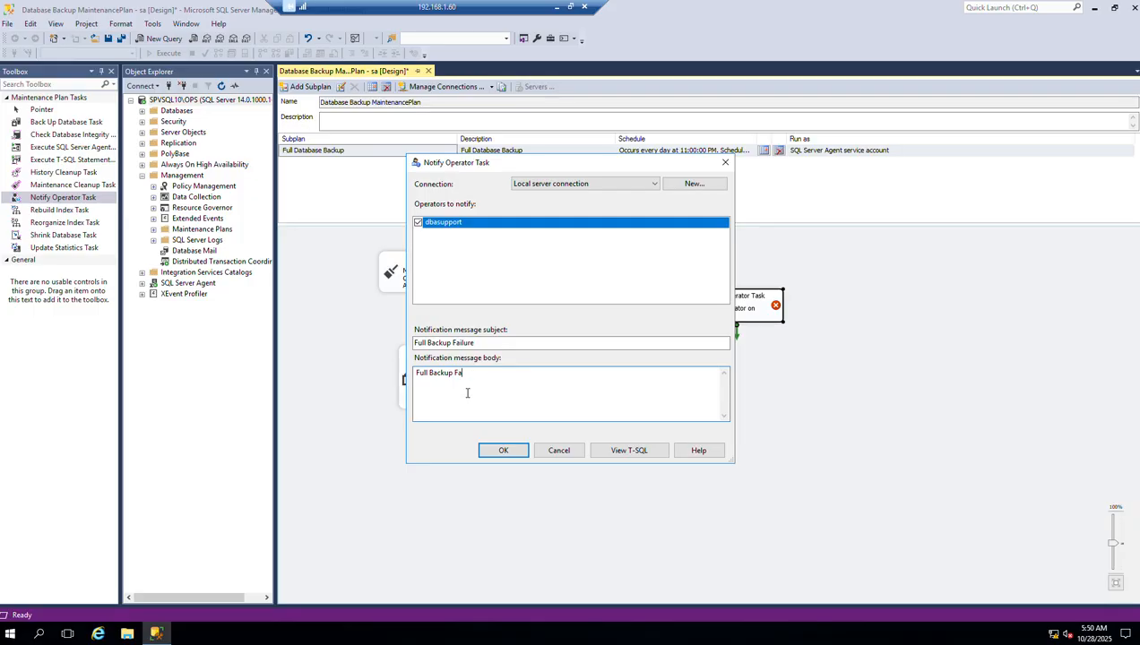
{"action": "key", "text": "ctrl+v"}
{"action": "left_click_drag", "start_coordinate": [523, 373], "coordinate": [246, 353]}
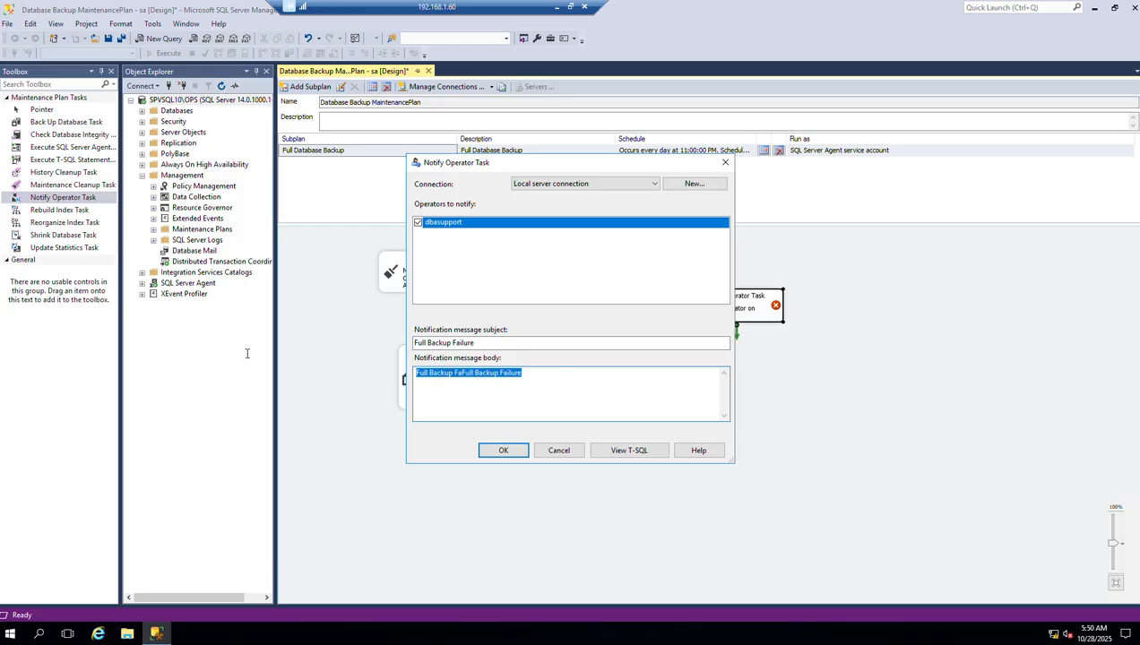
{"action": "key", "text": "ctrl+v"}
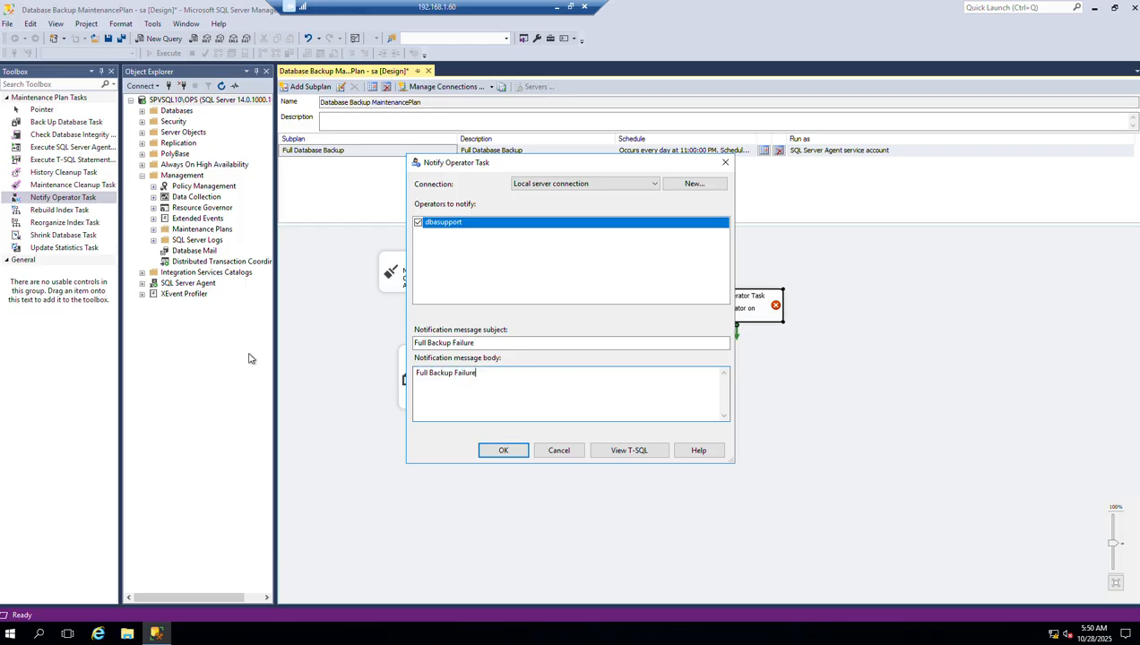
{"action": "type", "text": "Op"}
{"action": "key", "text": "BackSpace"}
{"action": "key", "text": "BackSpace"}
{"action": "type", "text": "."}
{"action": "key", "text": "Delete"}
{"action": "type", "text": "P"}
{"action": "left_click", "coordinate": [519, 454]}
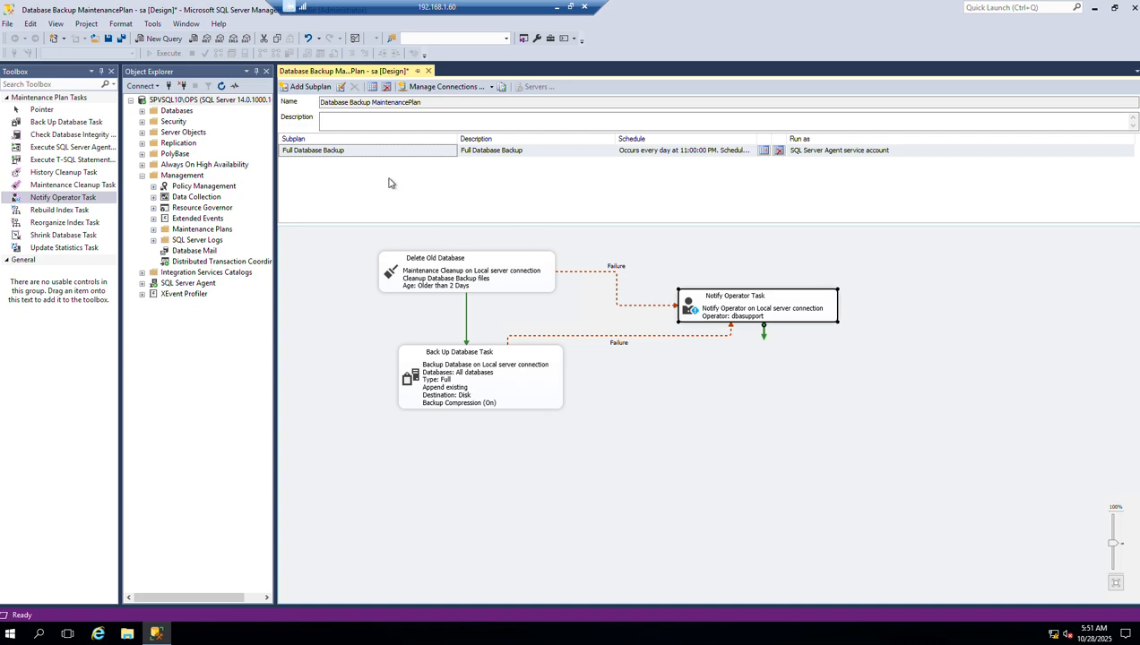
Save the maintenance plan and list the SQL Server Agent jobs with the object tree widened to show their full names
{"action": "left_click", "coordinate": [112, 40]}
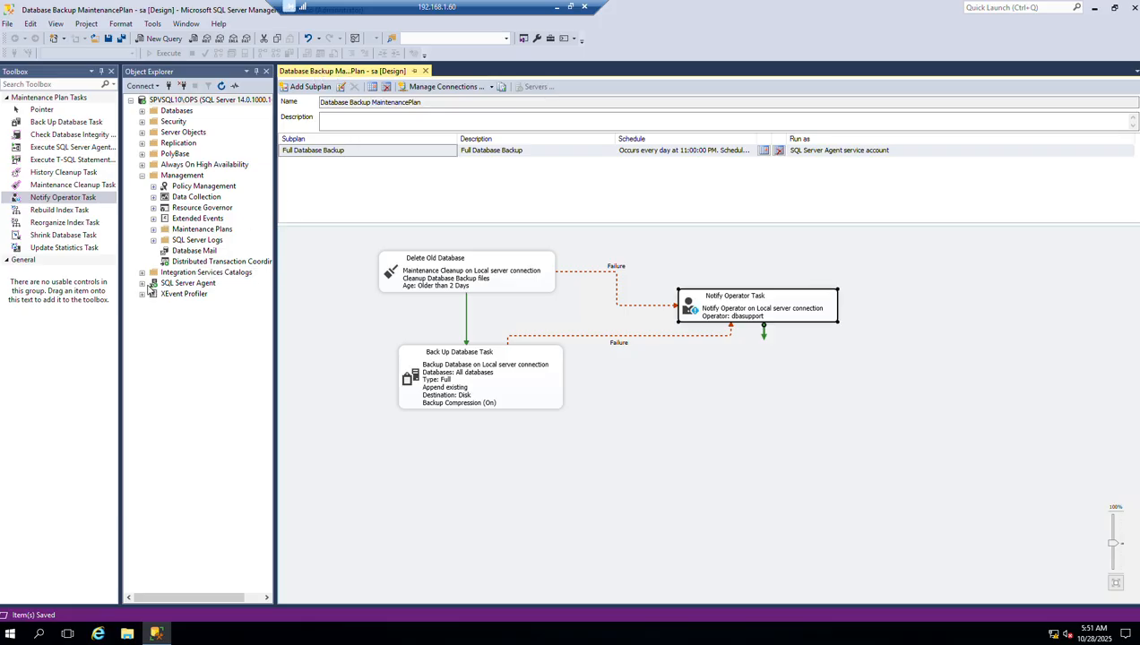
{"action": "left_click", "coordinate": [142, 283]}
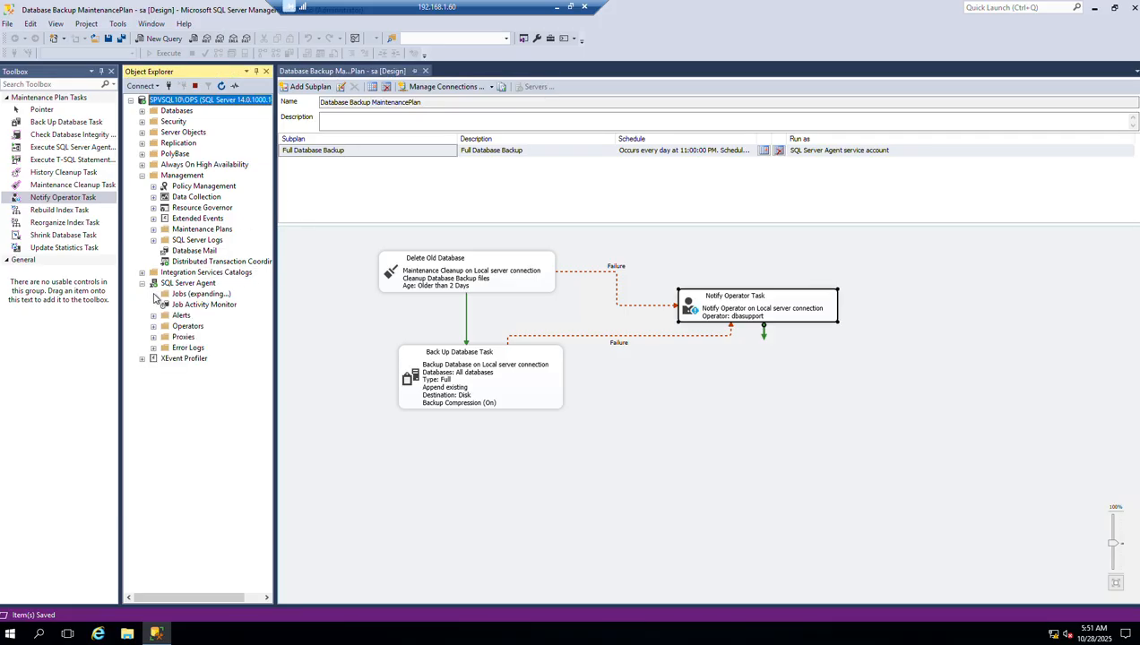
{"action": "left_click", "coordinate": [153, 294]}
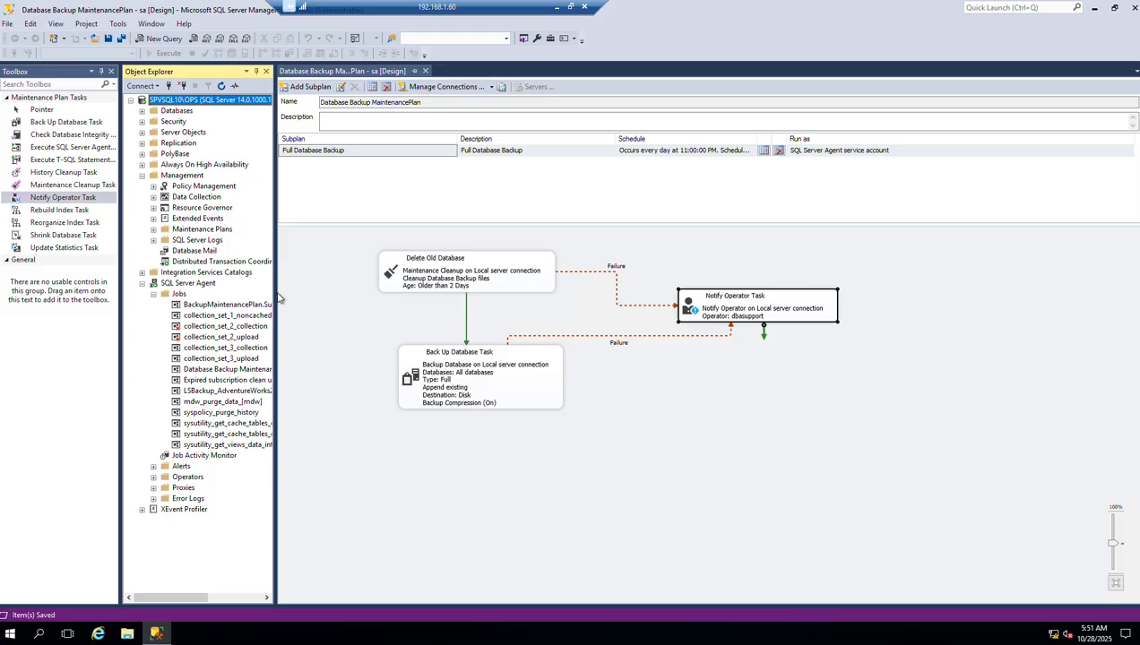
{"action": "left_click_drag", "start_coordinate": [275, 299], "coordinate": [379, 306]}
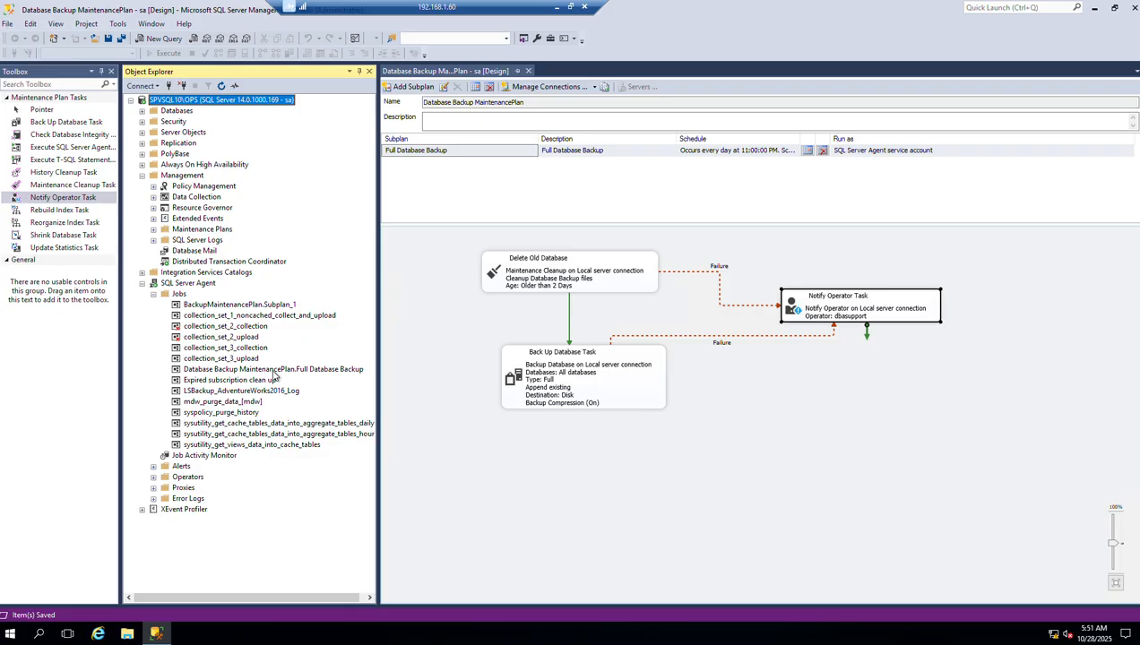
Switch to File Explorer and examine the existing backups in Z:\SQL Server Backups\ms2017, including the AdventureWorks2016_AG2 folder
{"action": "left_click", "coordinate": [128, 633]}
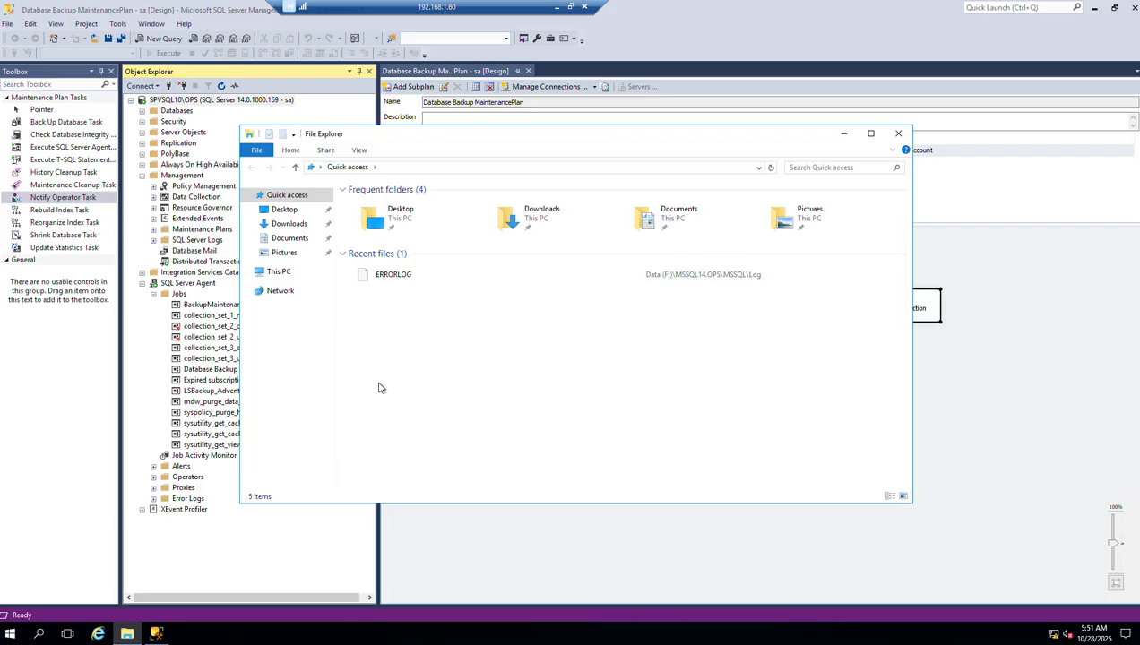
{"action": "left_click", "coordinate": [287, 273]}
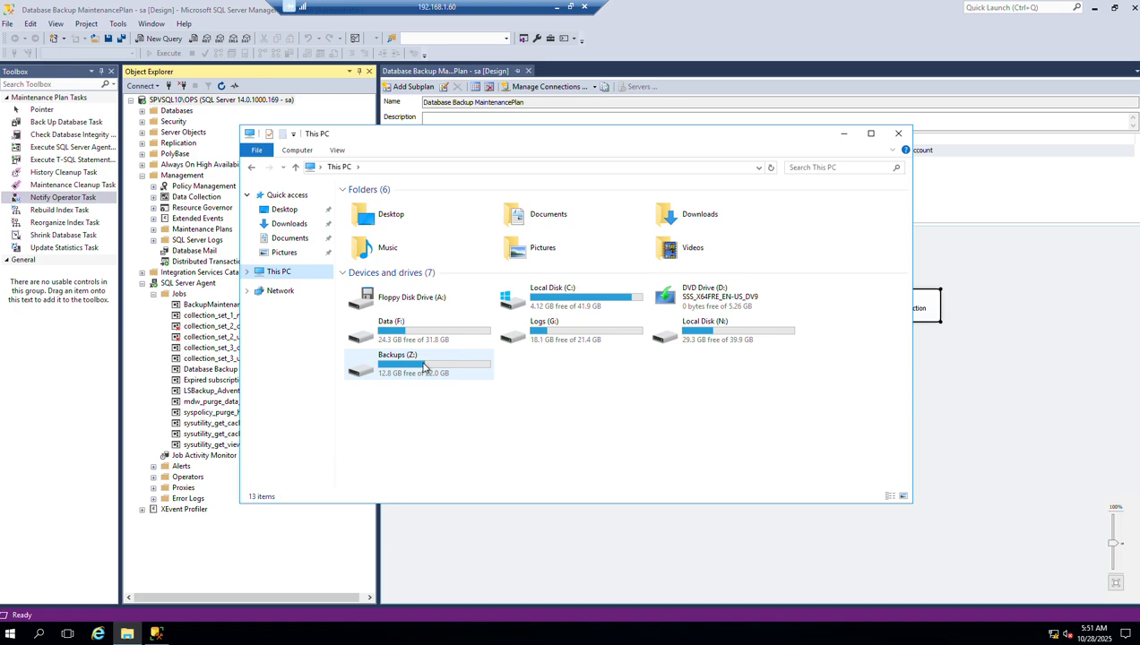
{"action": "left_click", "coordinate": [424, 367]}
{"action": "double_click", "coordinate": [424, 367]}
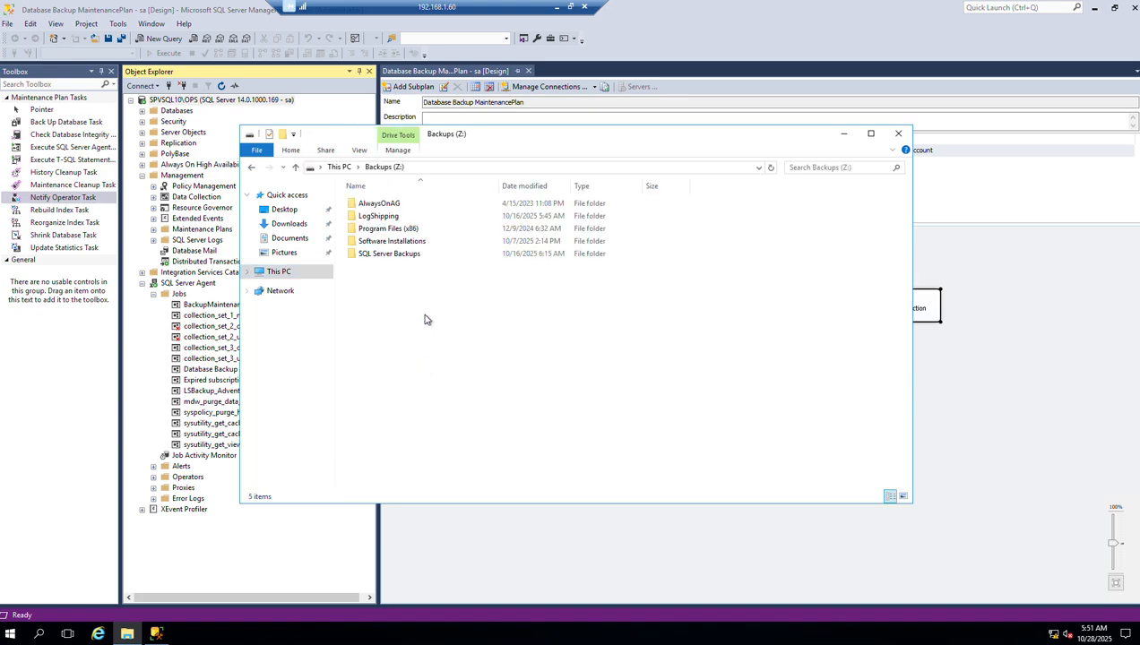
{"action": "double_click", "coordinate": [387, 254]}
{"action": "left_click", "coordinate": [370, 231]}
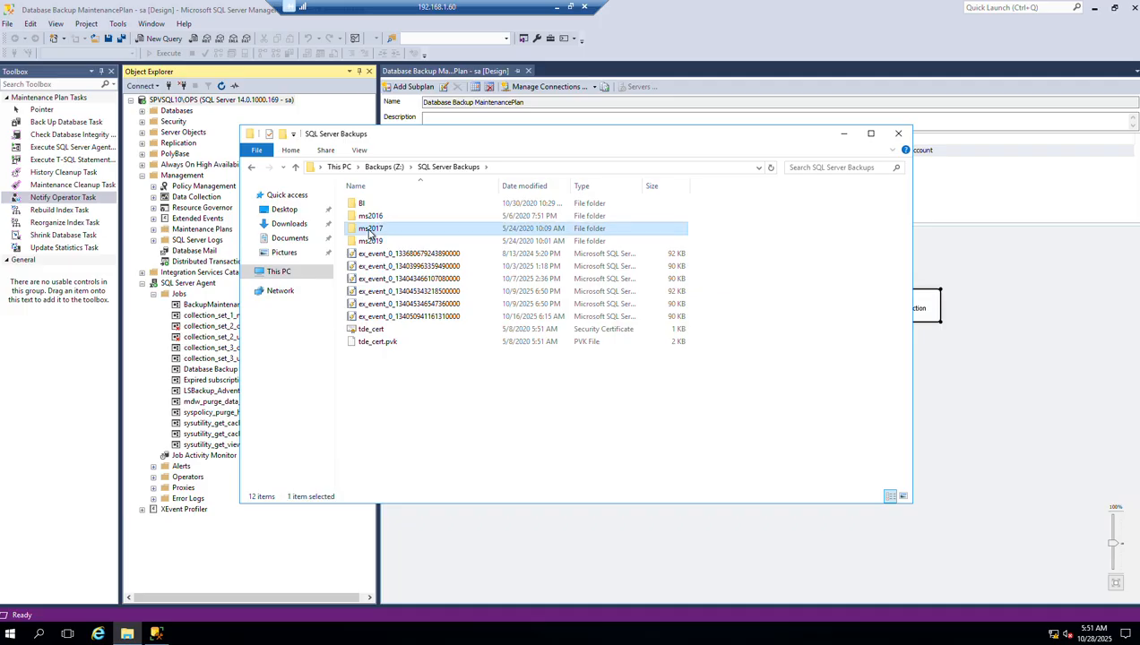
{"action": "double_click", "coordinate": [370, 231]}
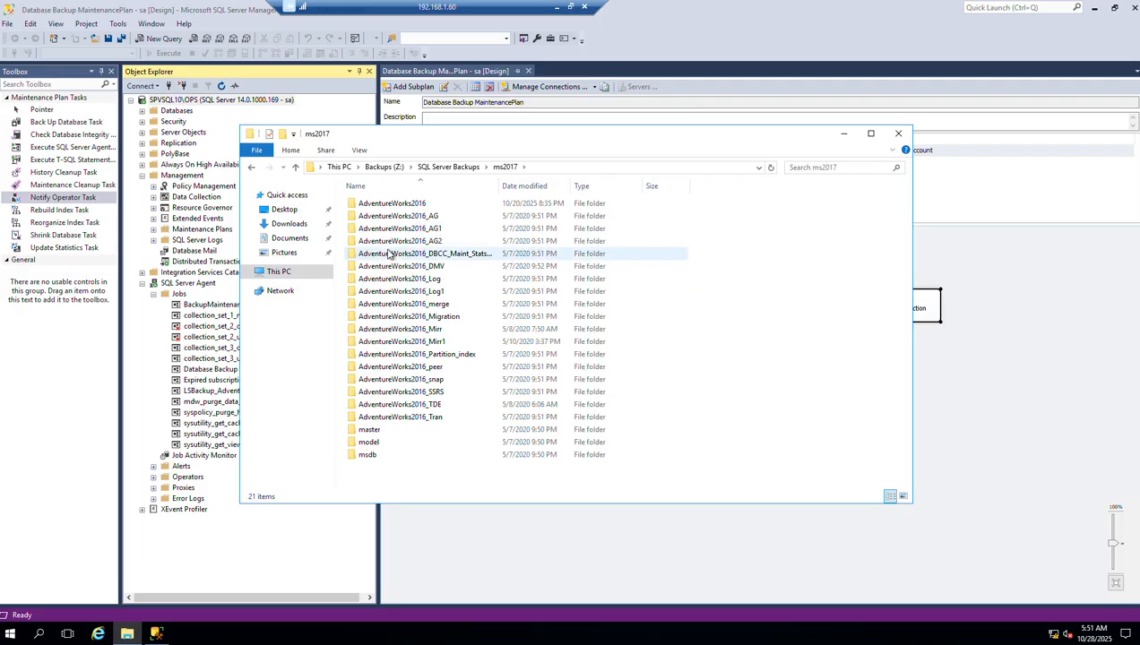
{"action": "double_click", "coordinate": [390, 242]}
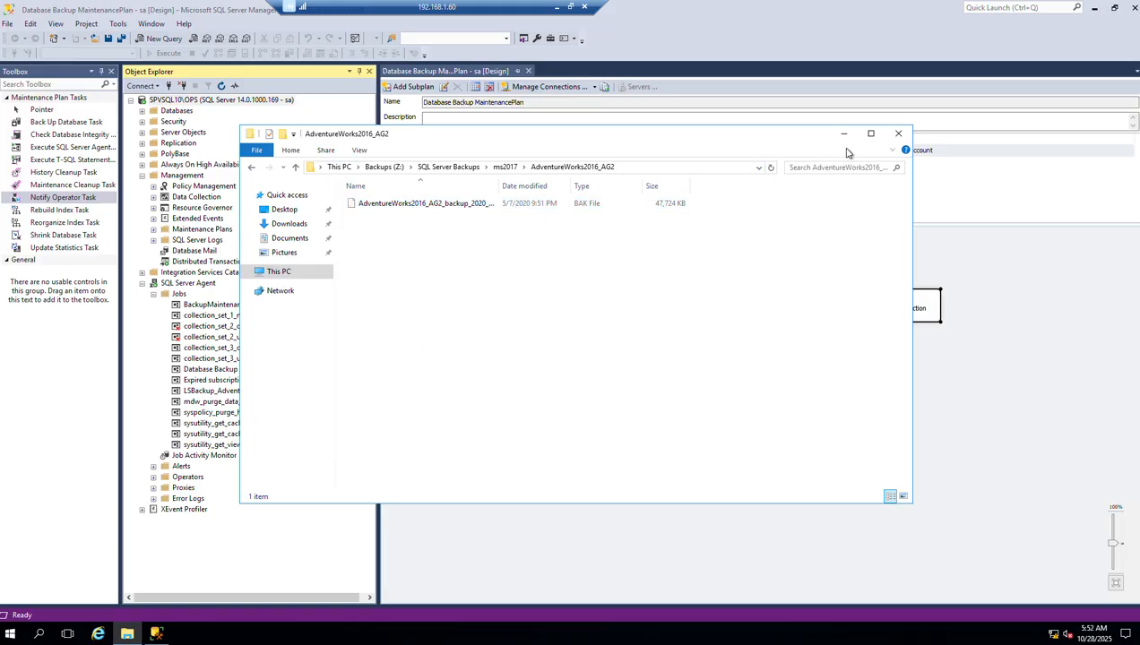
Switch back to SQL Server Management Studio and start the Database Backup MaintenancePlan.Full Database Backup job
{"action": "left_click", "coordinate": [744, 77]}
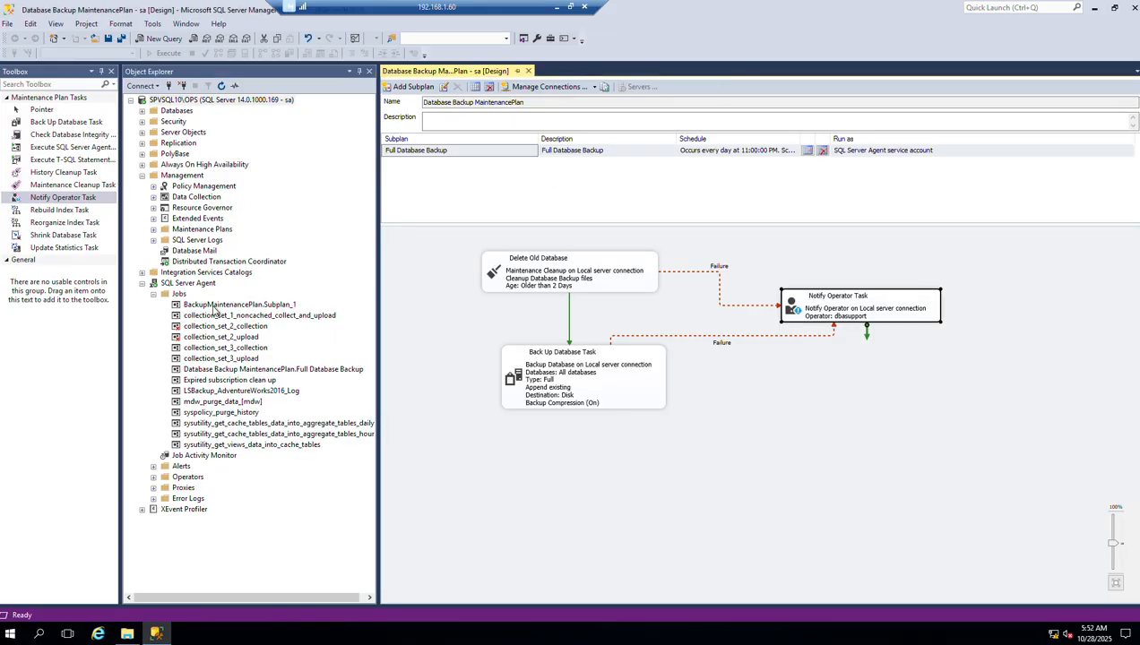
{"action": "right_click", "coordinate": [263, 368]}
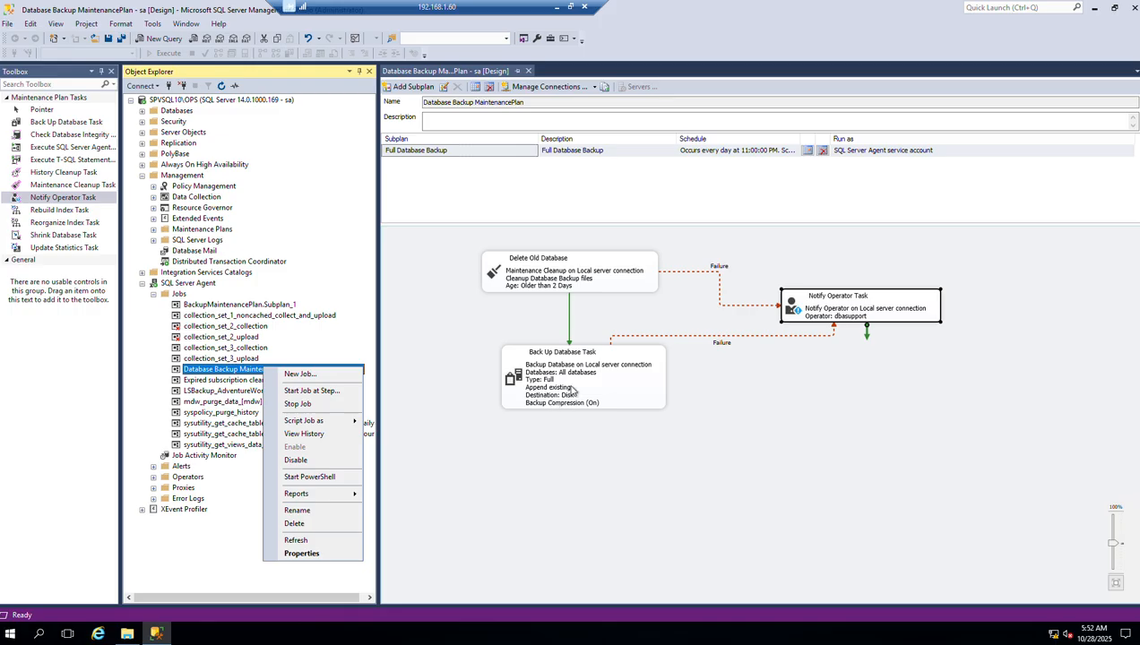
{"action": "left_click", "coordinate": [287, 391]}
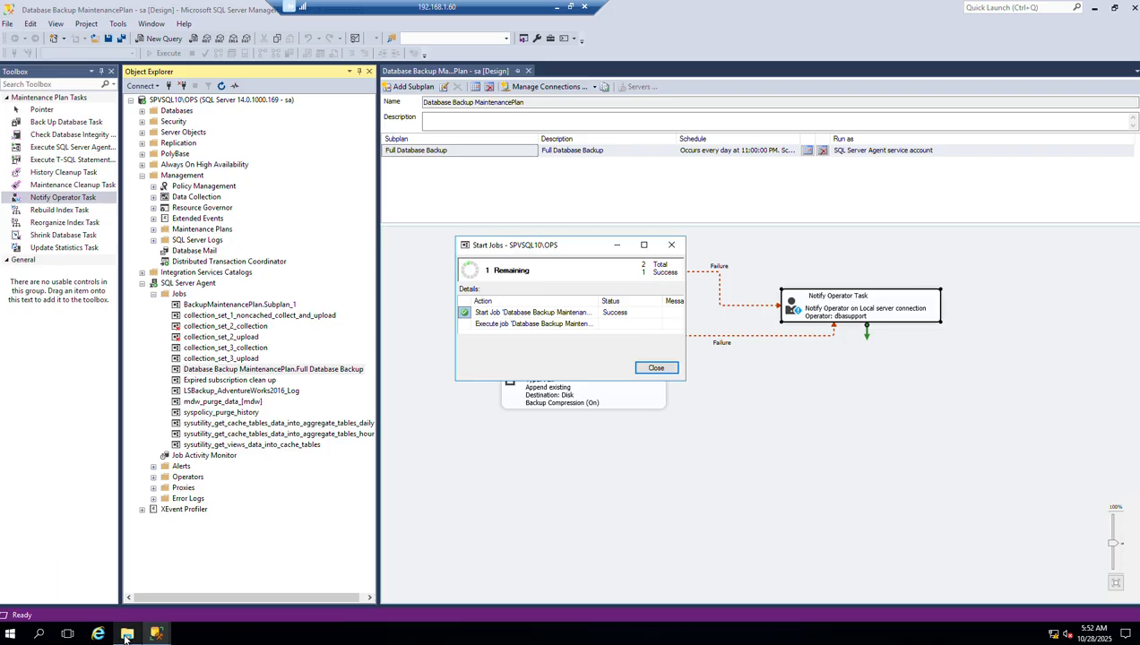
Switch to File Explorer to check the AdventureWorks2016_AG2 backup folder, and return to SQL Server Management Studio
{"action": "mouse_move", "coordinate": [126, 635]}
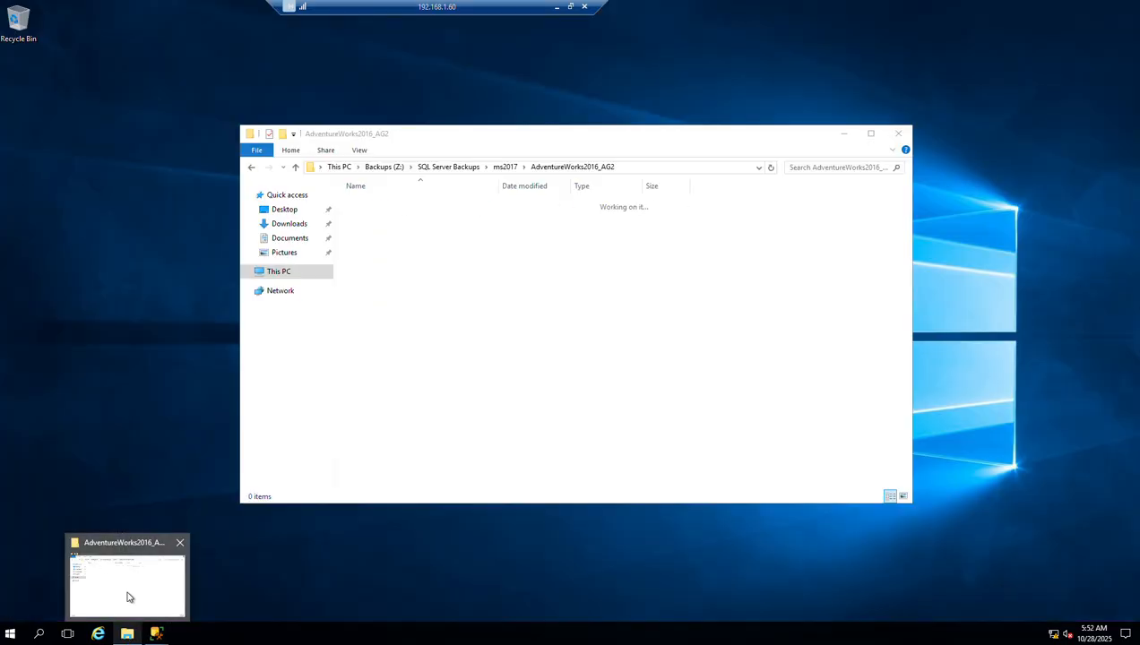
{"action": "left_click", "coordinate": [128, 595]}
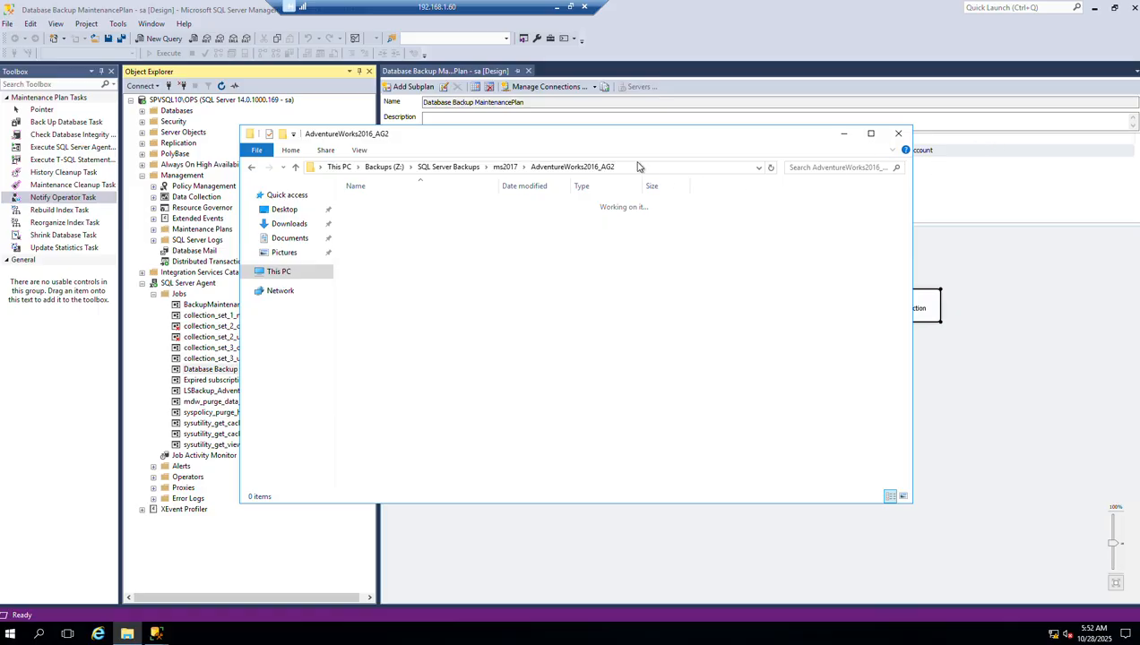
{"action": "left_click", "coordinate": [657, 76]}
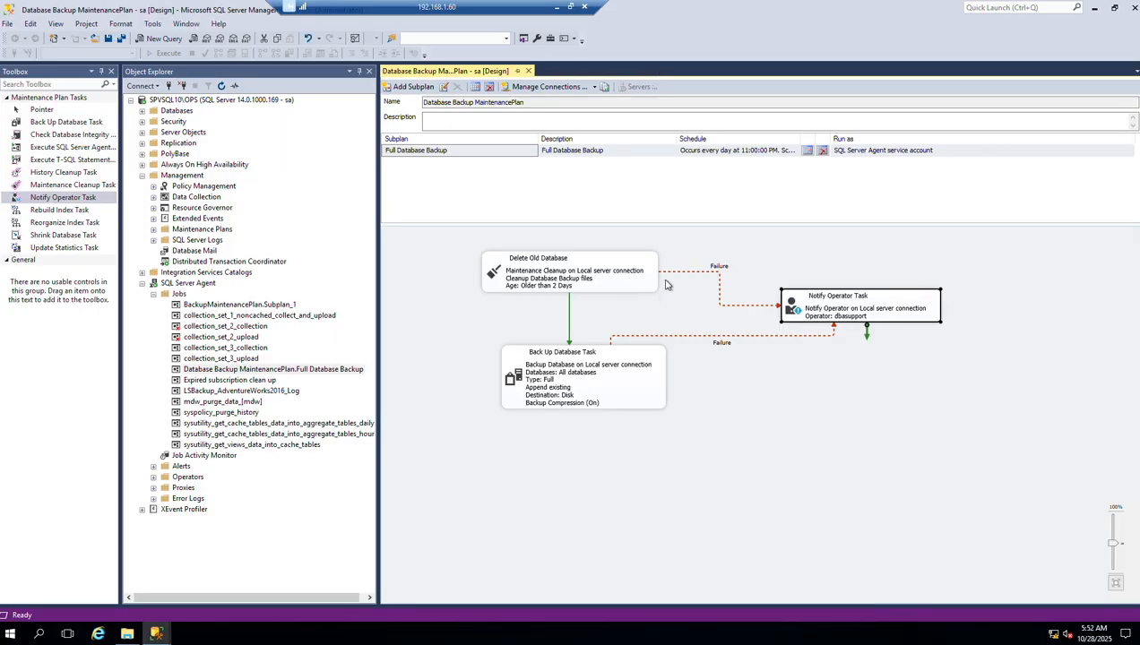
Add a subplan to the maintenance plan with Transaction Log Backup as both its name and description
{"action": "left_click", "coordinate": [414, 87]}
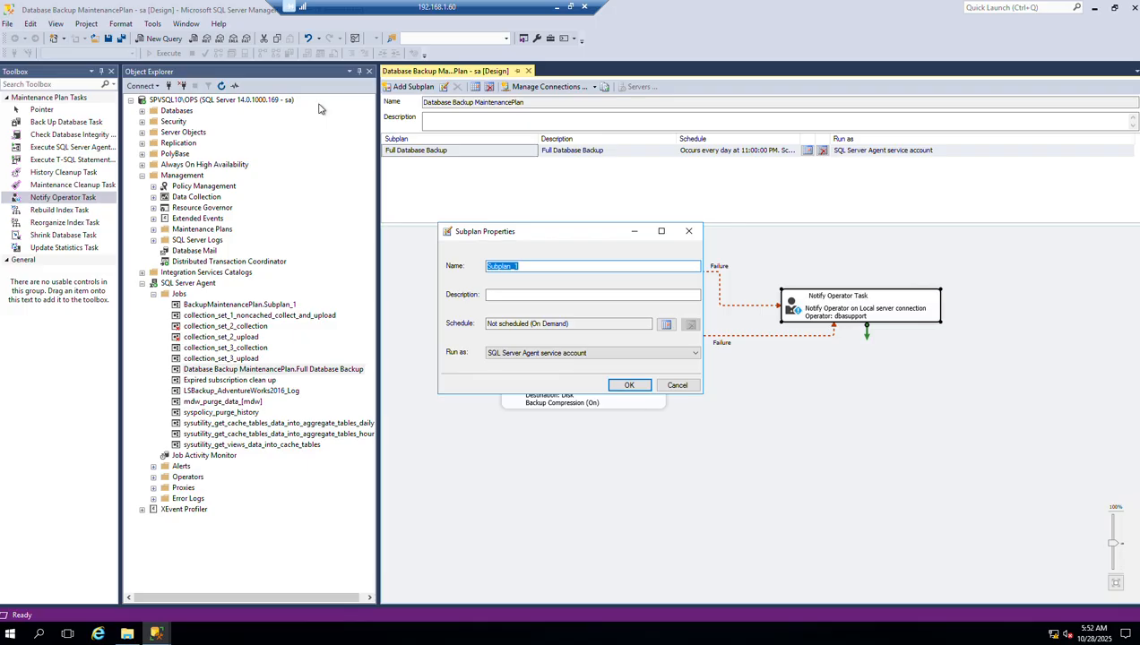
{"action": "type", "text": "D"}
{"action": "key", "text": "ctrl+a"}
{"action": "key", "text": "ctrl+c"}
{"action": "key", "text": "Tab"}
{"action": "key", "text": "ctrl+v"}
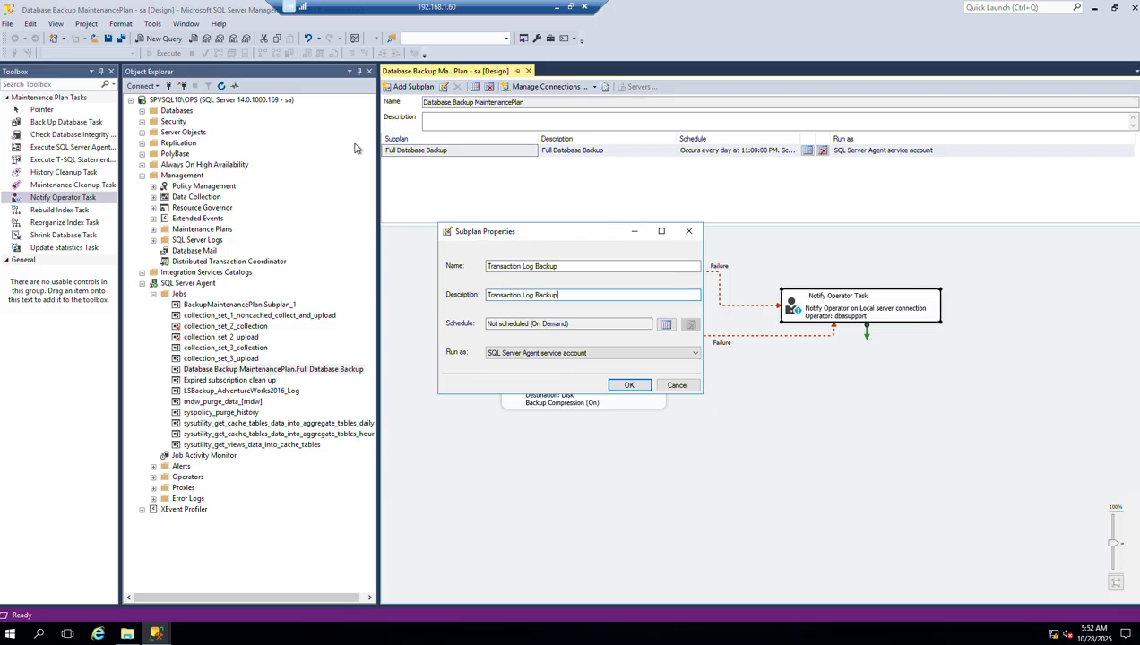
Schedule the new subplan to run daily, occurring every 1 hour, and save the subplan properties
{"action": "left_click", "coordinate": [668, 328]}
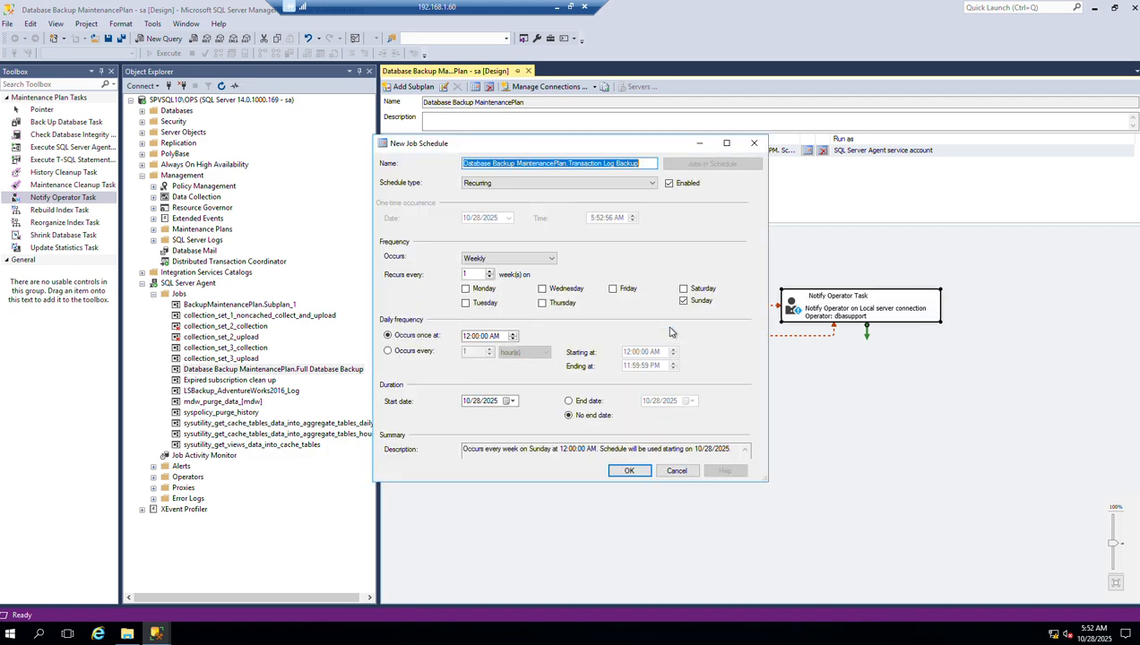
{"action": "left_click", "coordinate": [530, 260]}
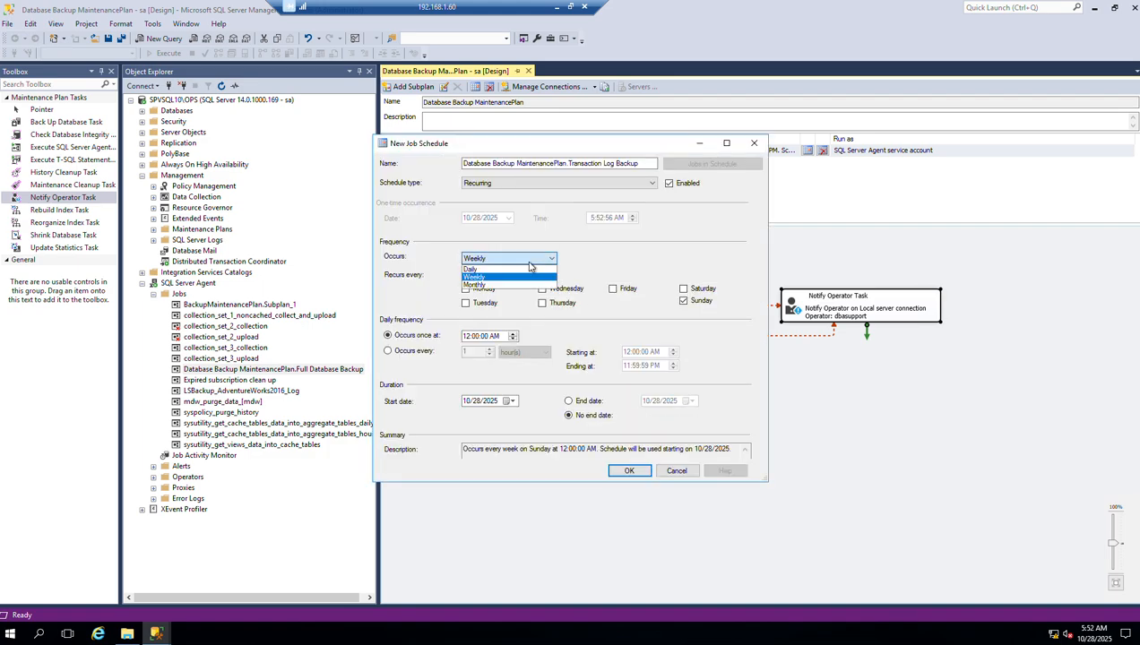
{"action": "left_click", "coordinate": [507, 270]}
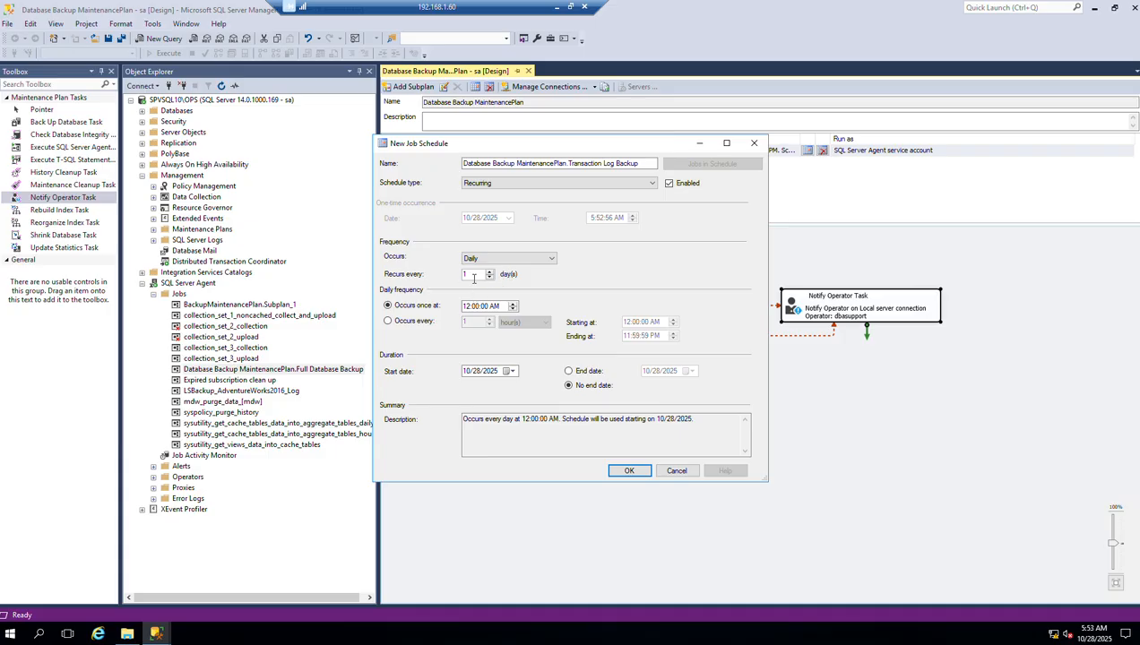
{"action": "left_click", "coordinate": [410, 321]}
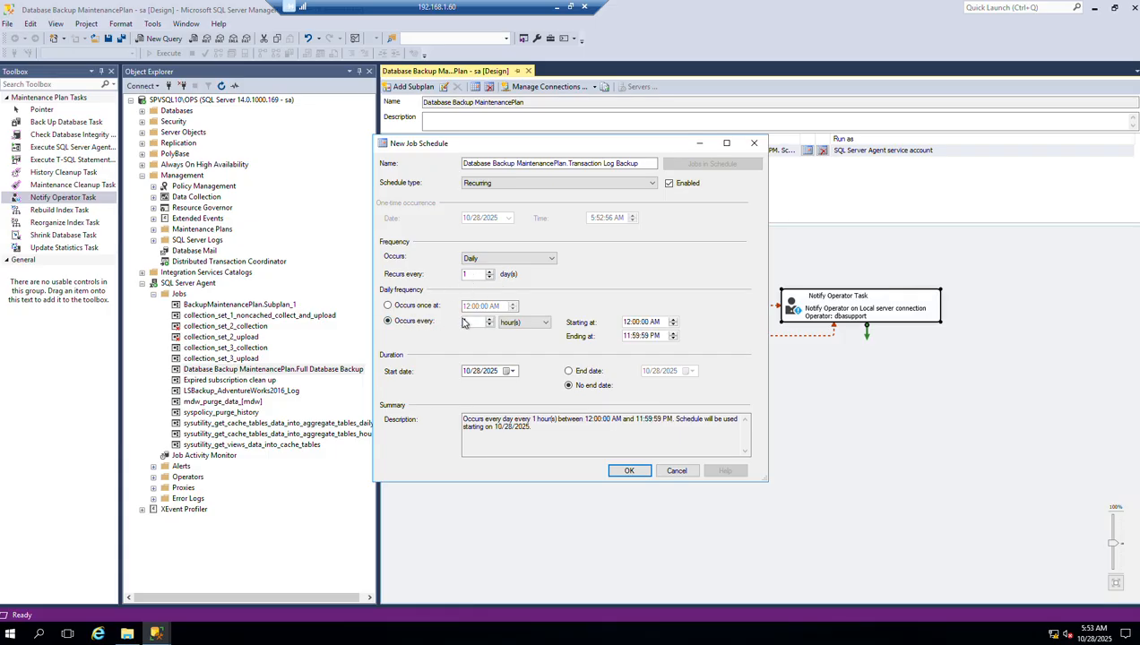
{"action": "left_click_drag", "start_coordinate": [476, 321], "coordinate": [455, 322]}
{"action": "left_click", "coordinate": [626, 472]}
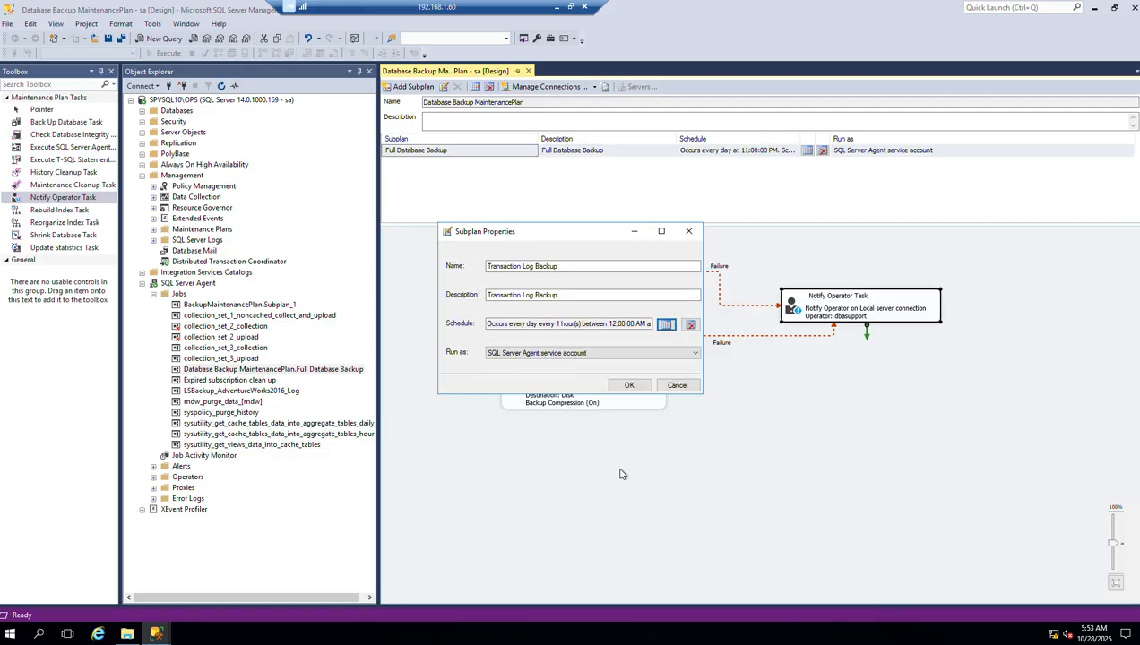
{"action": "left_click", "coordinate": [627, 386]}
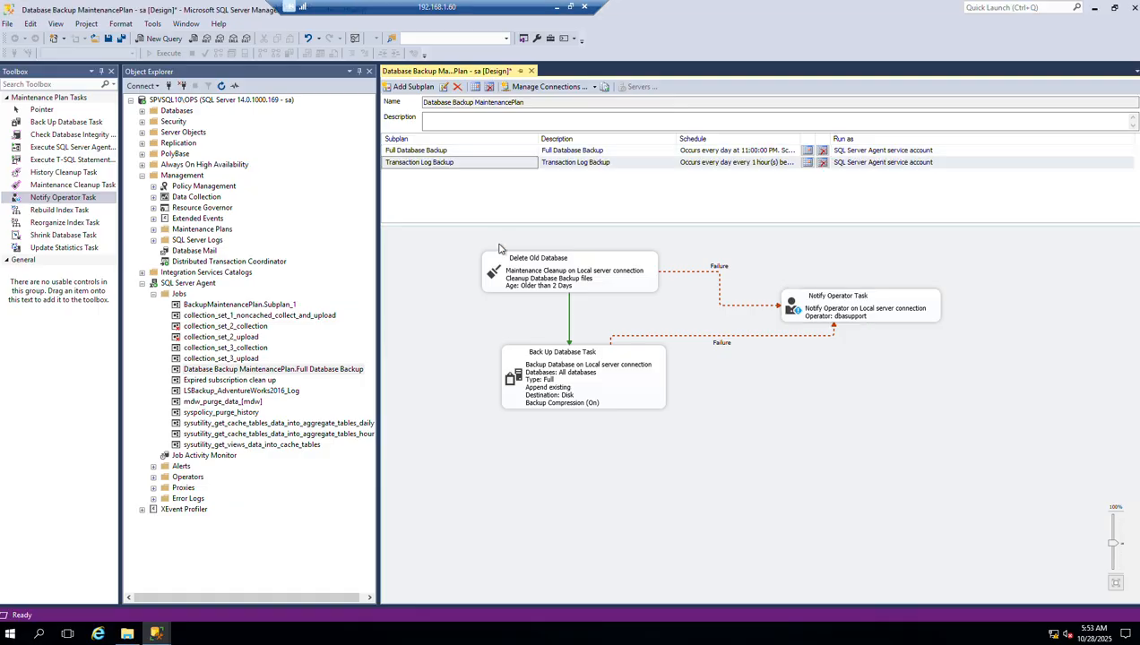
Copy all tasks and their failure and success links from the Full Database Backup subplan into the Transaction Log Backup subplan
{"action": "left_click", "coordinate": [466, 163]}
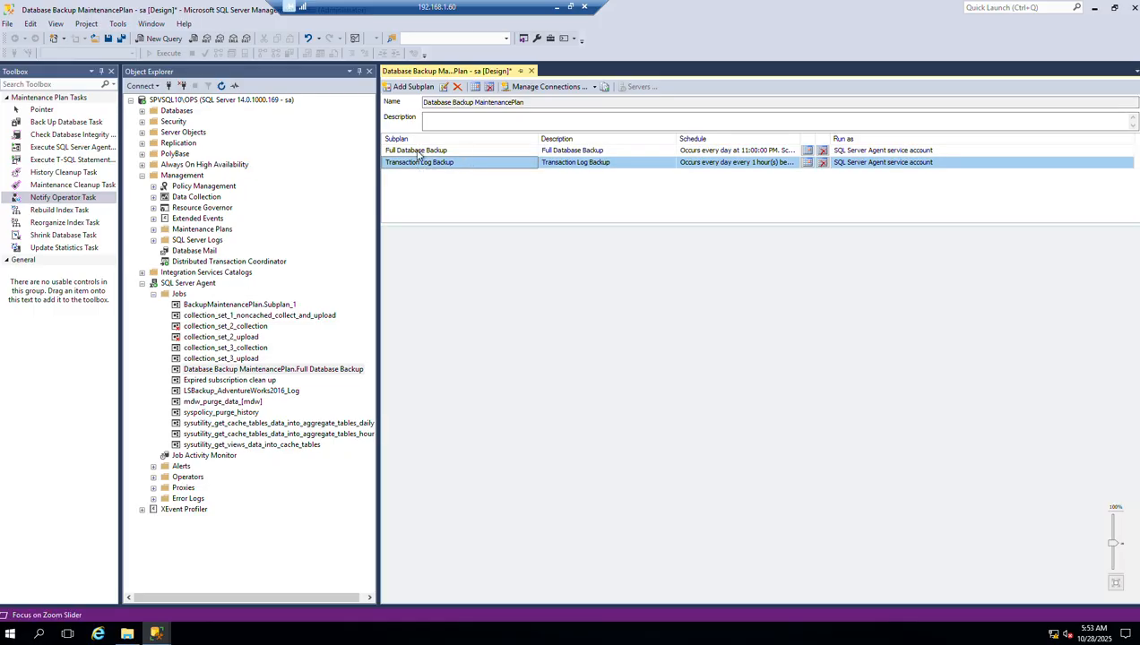
{"action": "left_click", "coordinate": [418, 151]}
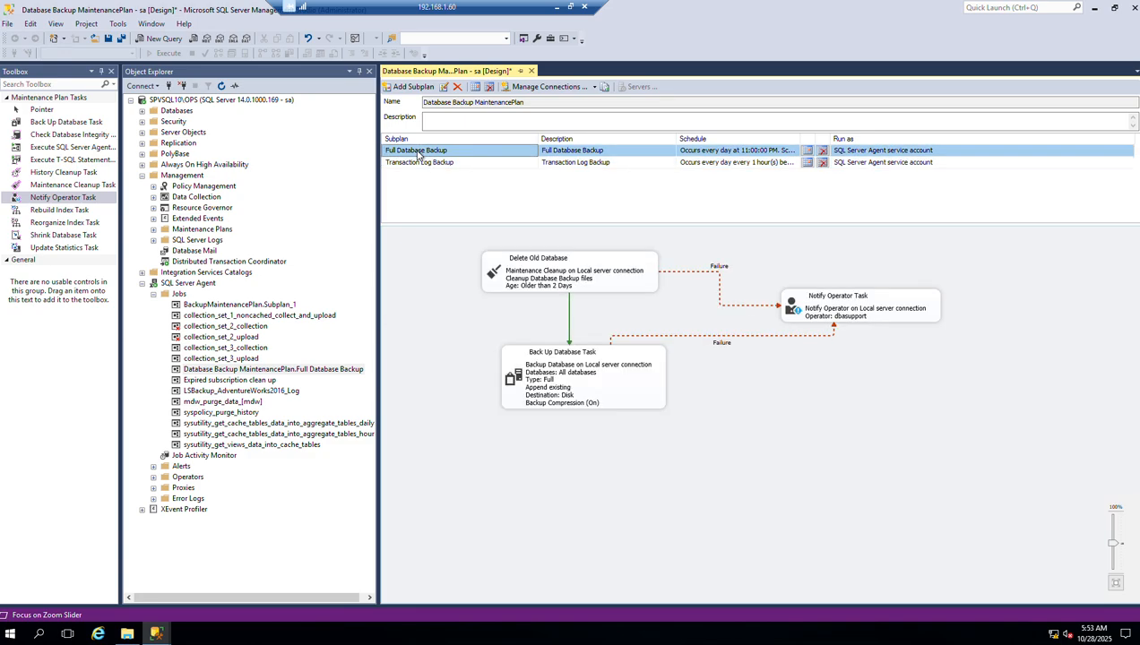
{"action": "left_click", "coordinate": [449, 245]}
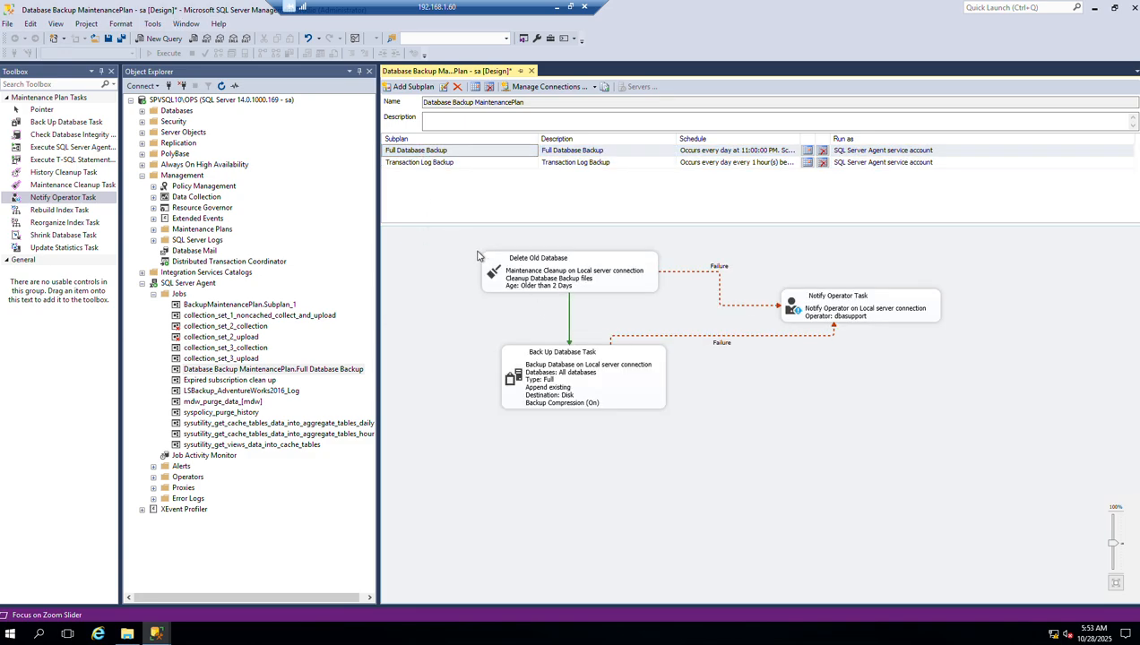
{"action": "left_click_drag", "start_coordinate": [466, 238], "coordinate": [1027, 448]}
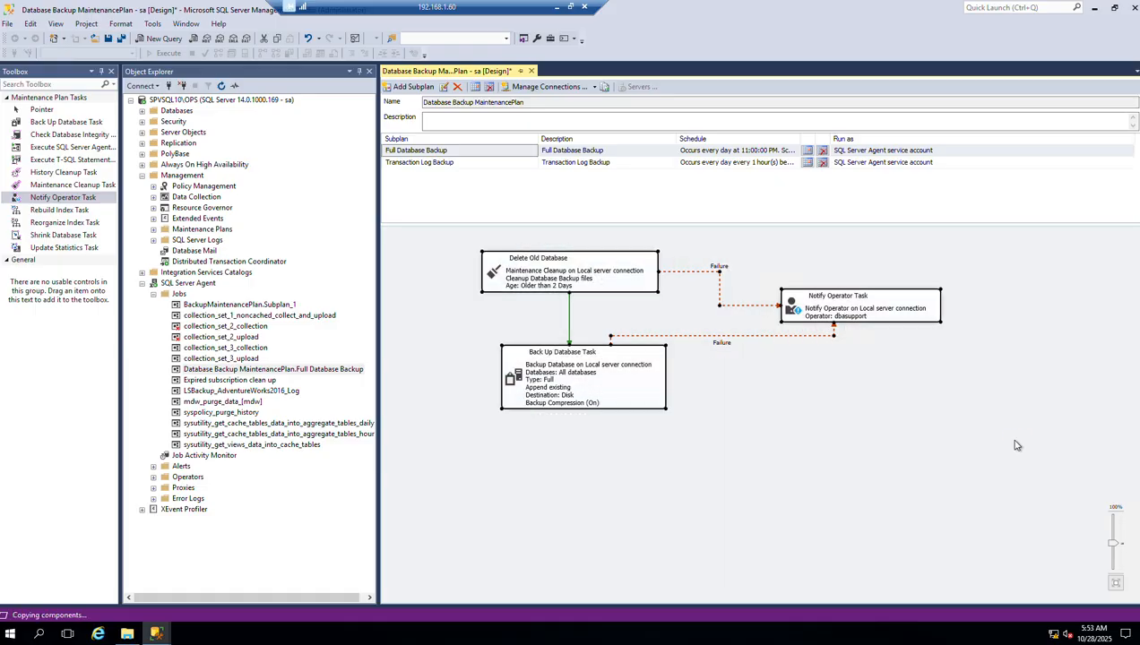
{"action": "left_click", "coordinate": [474, 163]}
{"action": "left_click", "coordinate": [487, 329]}
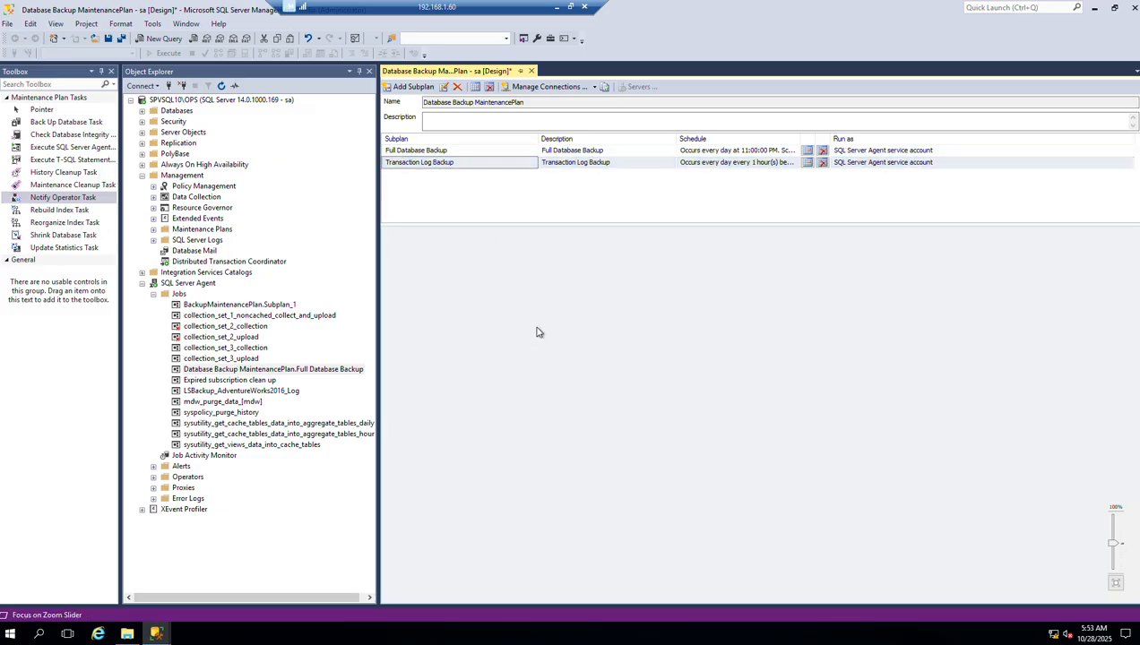
{"action": "right_click", "coordinate": [581, 308]}
{"action": "left_click", "coordinate": [634, 367]}
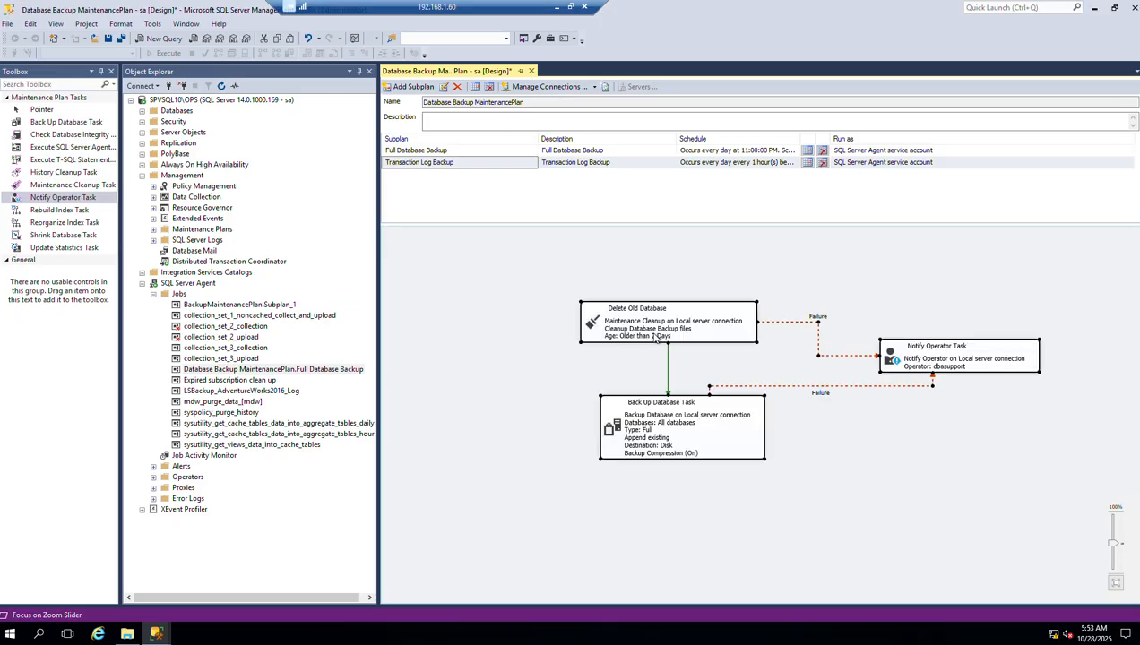
{"action": "left_click", "coordinate": [668, 280]}
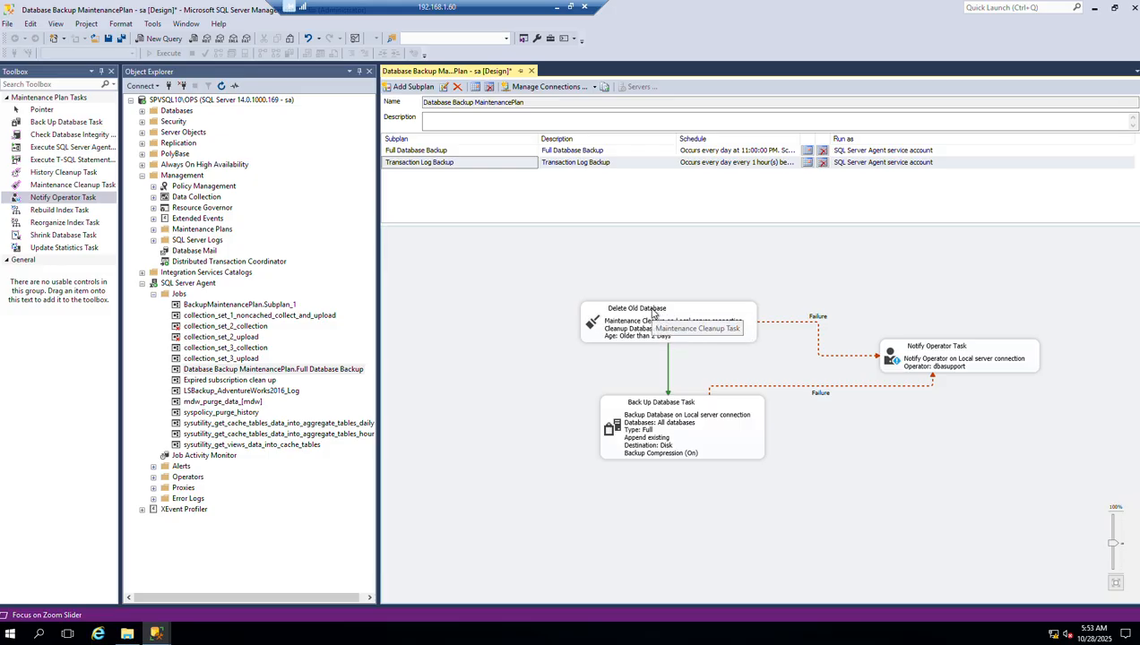
Rename the copied cleanup task as Delete Old Transaction log backups and open its settings
{"action": "left_click", "coordinate": [652, 313]}
{"action": "left_click", "coordinate": [652, 311]}
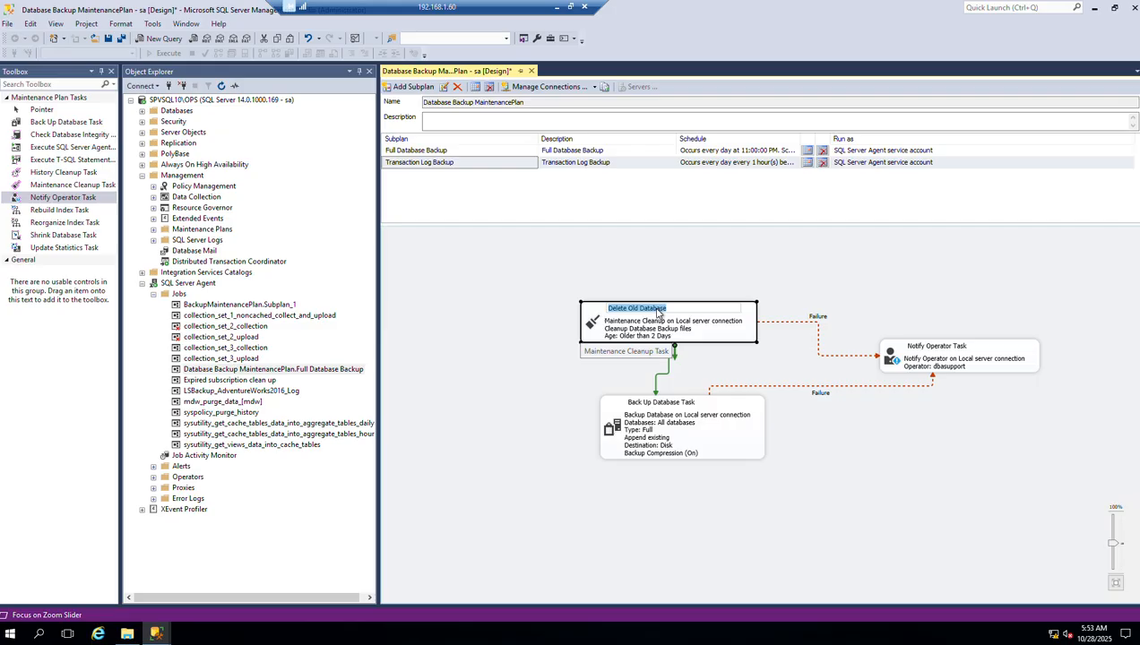
{"action": "left_click", "coordinate": [669, 312]}
{"action": "type", "text": "Transaction log"}
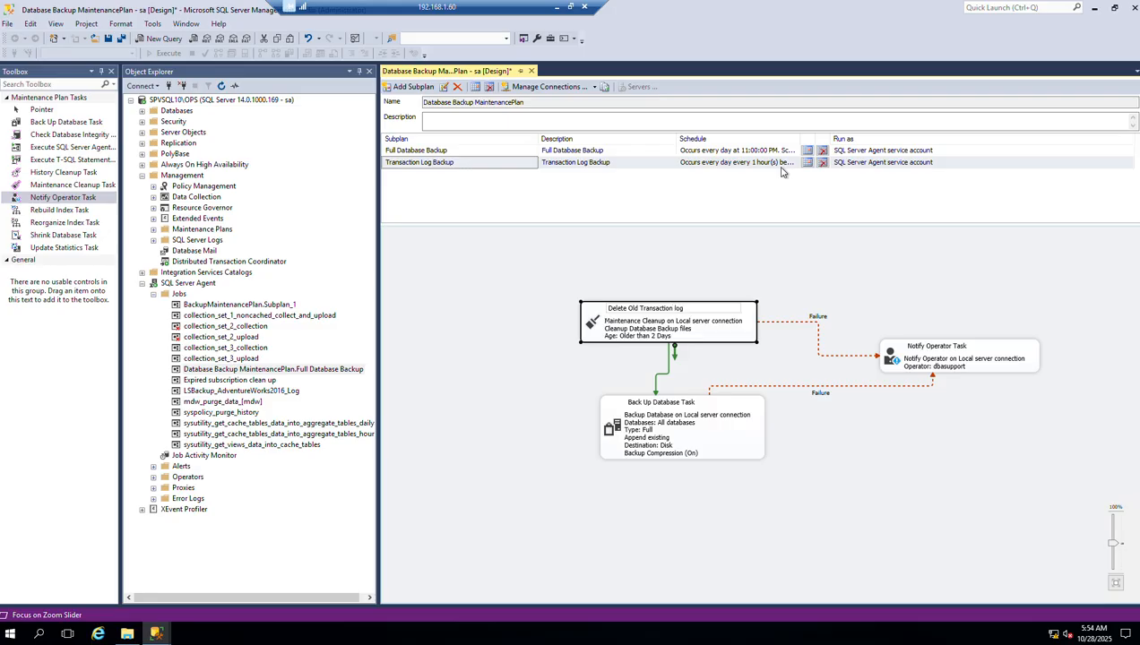
{"action": "key", "text": "Return"}
{"action": "left_click", "coordinate": [615, 245]}
{"action": "double_click", "coordinate": [654, 339]}
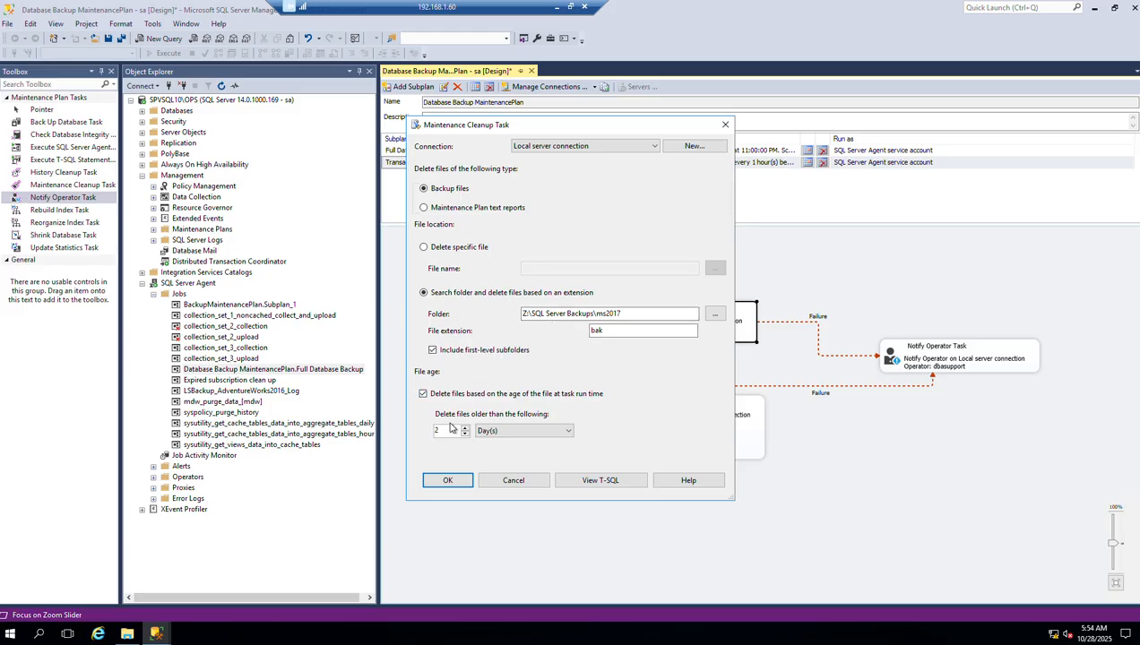
{"action": "left_click", "coordinate": [709, 317]}
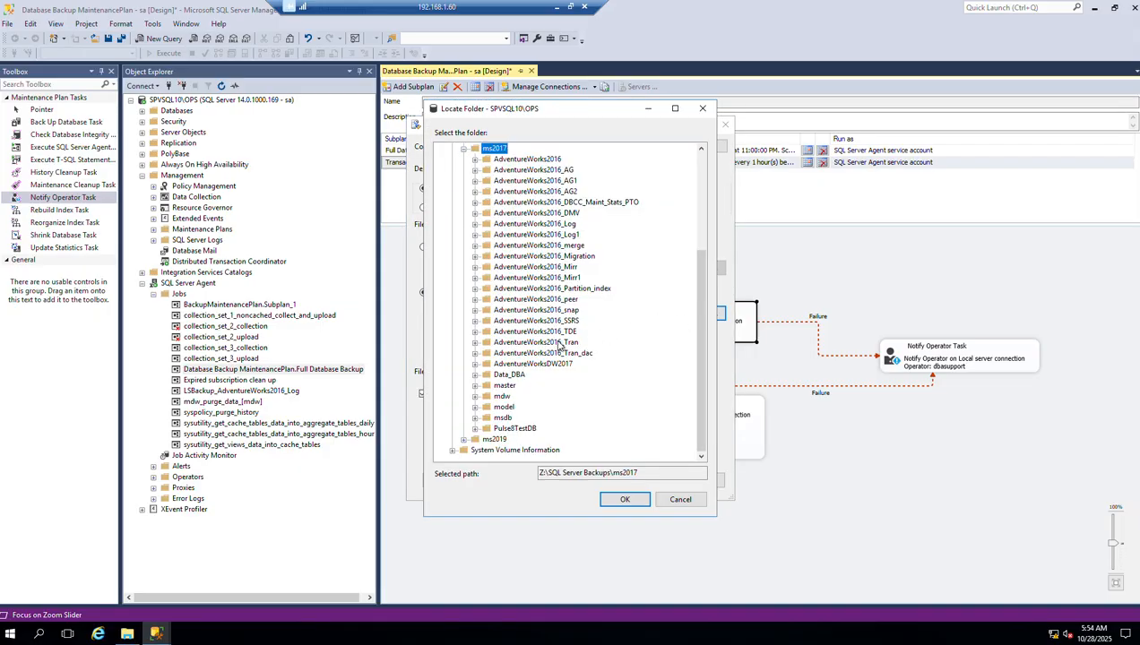
{"action": "scroll", "coordinate": [560, 345], "scroll_direction": "up", "scroll_amount": 4}
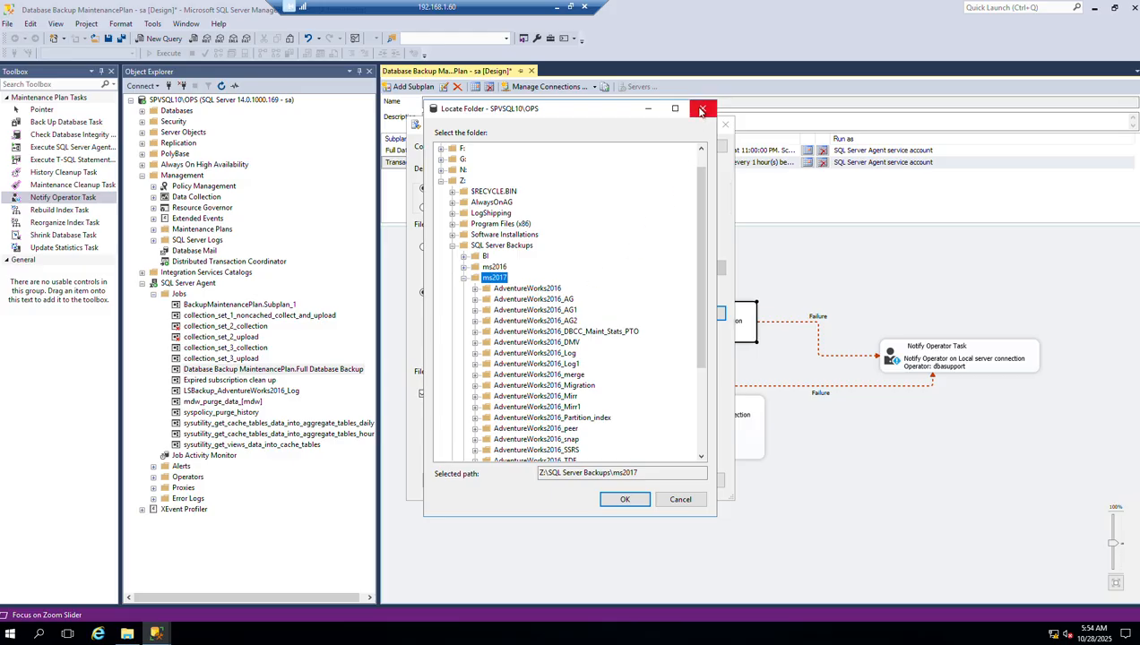
{"action": "left_click", "coordinate": [684, 502]}
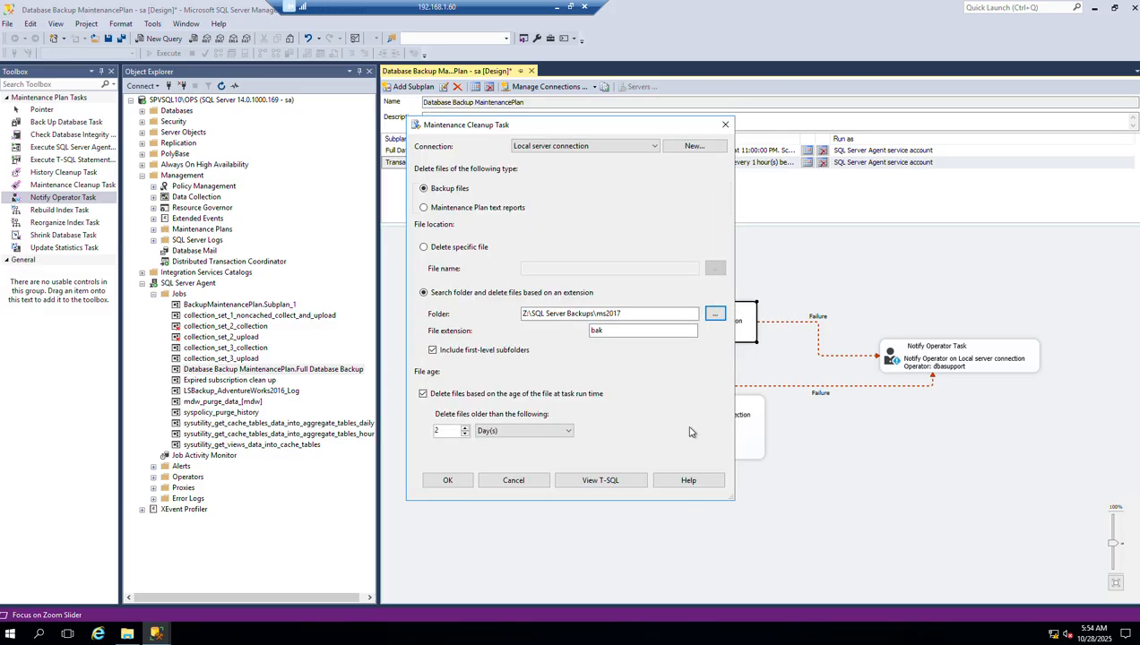
Set the cleanup task's file extension to trn and save its settings
{"action": "double_click", "coordinate": [601, 329]}
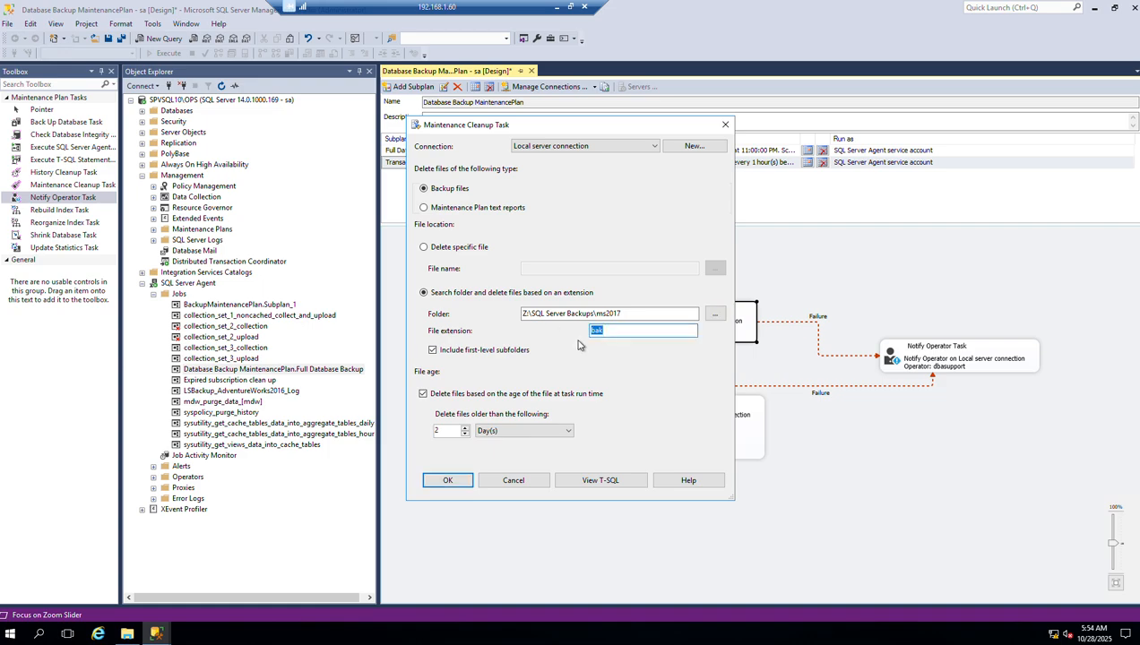
{"action": "type", "text": "trn"}
{"action": "left_click", "coordinate": [450, 481]}
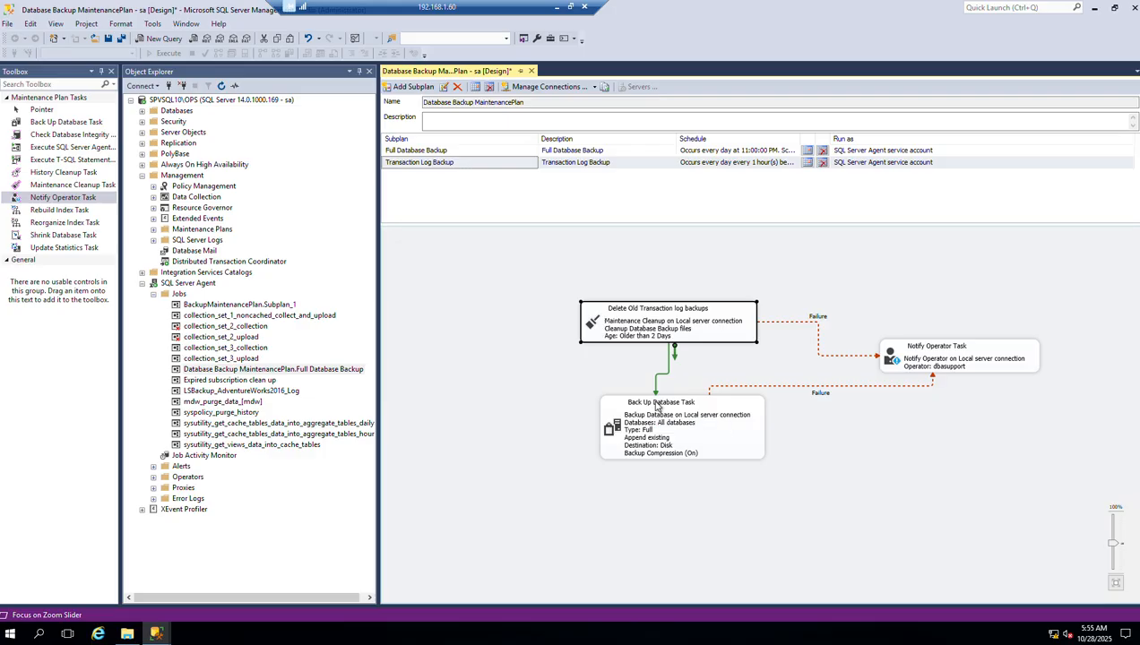
Set the copied Back Up Database Task's backup type to Transaction Log and select all databases
{"action": "left_click", "coordinate": [656, 406]}
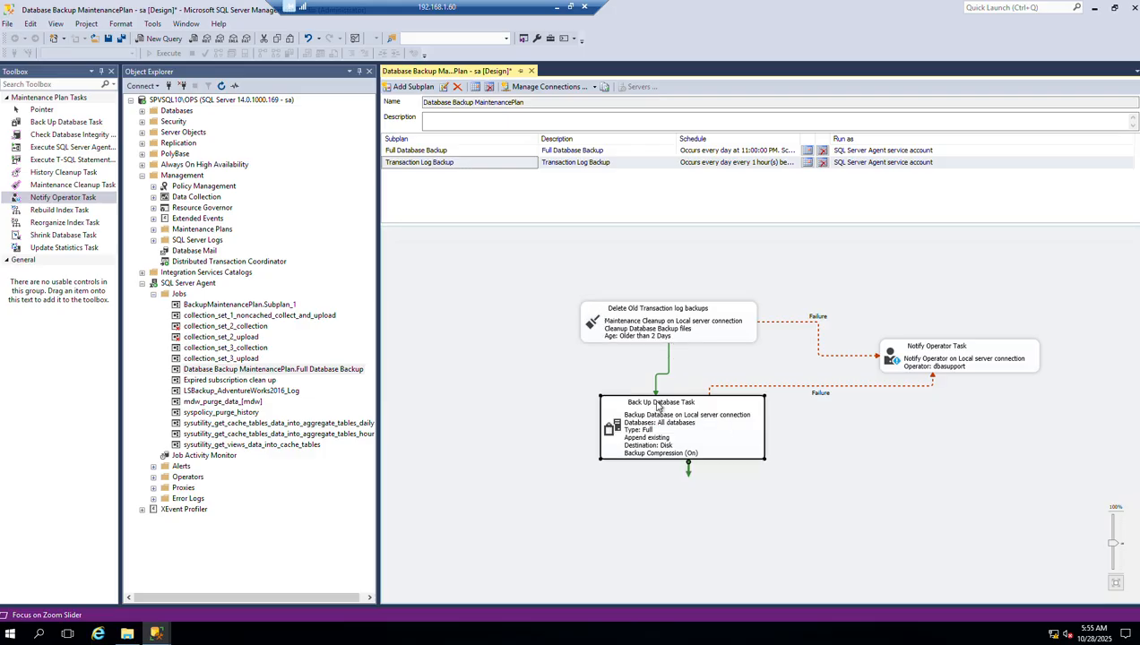
{"action": "double_click", "coordinate": [658, 406]}
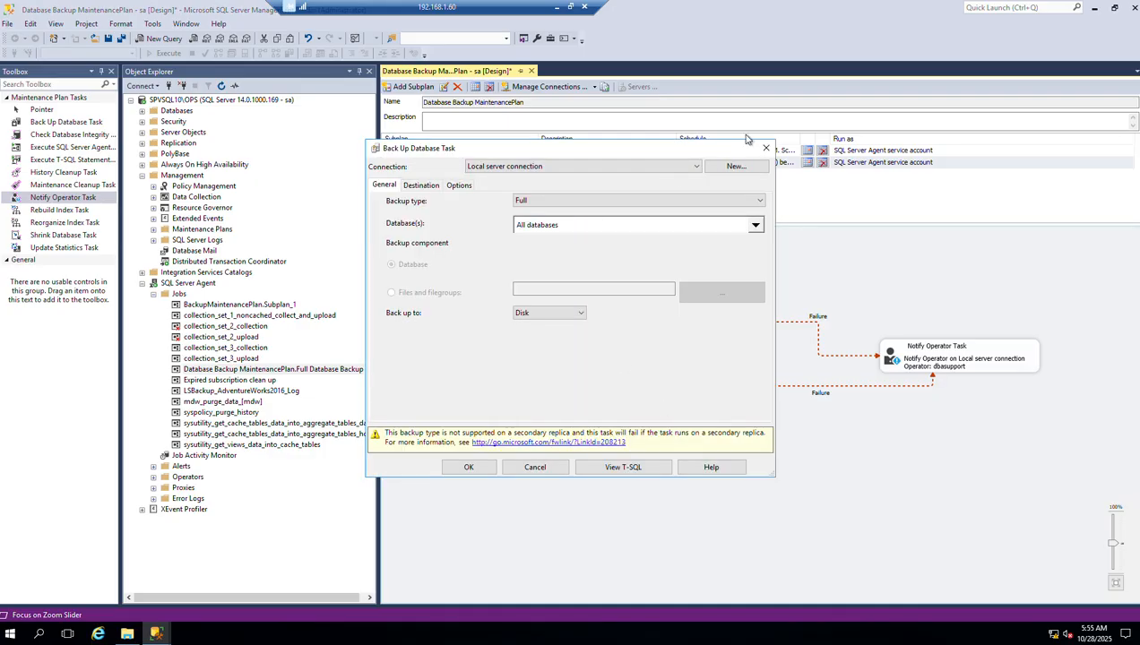
{"action": "left_click", "coordinate": [646, 201]}
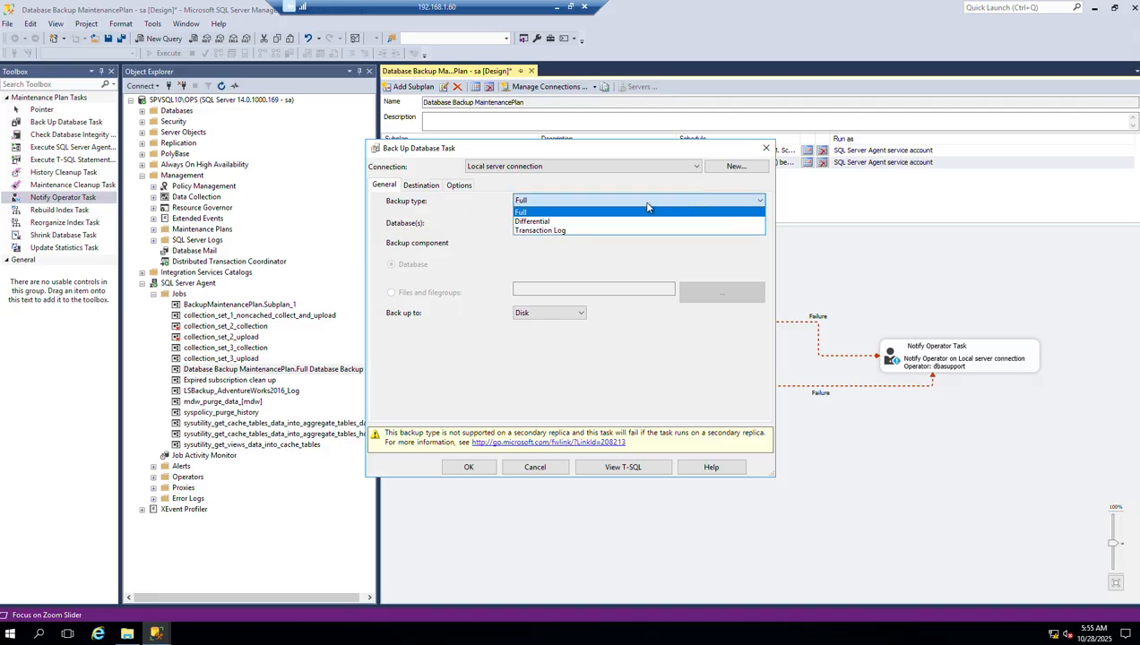
{"action": "left_click", "coordinate": [546, 230]}
{"action": "left_click", "coordinate": [554, 225]}
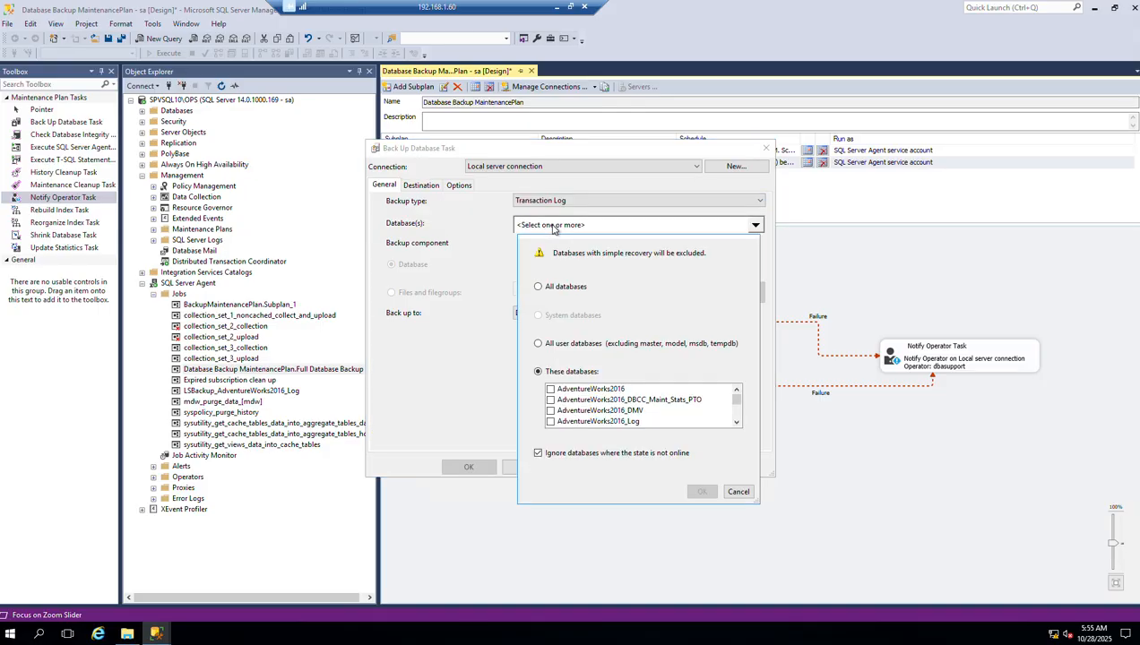
{"action": "left_click", "coordinate": [538, 286]}
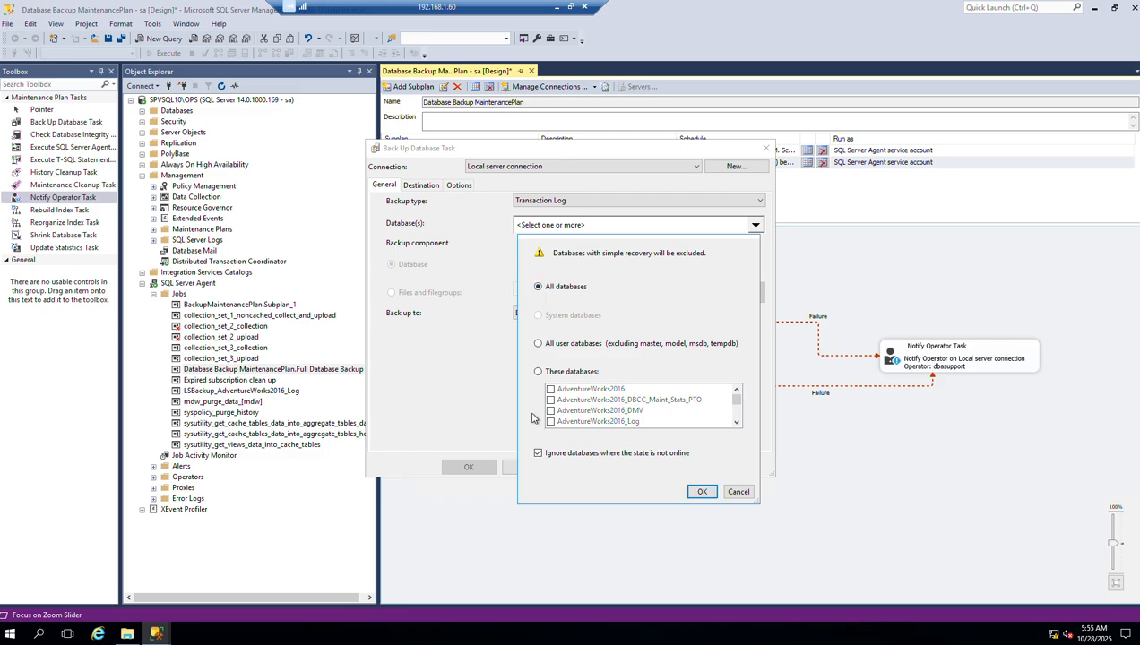
{"action": "left_click", "coordinate": [702, 492]}
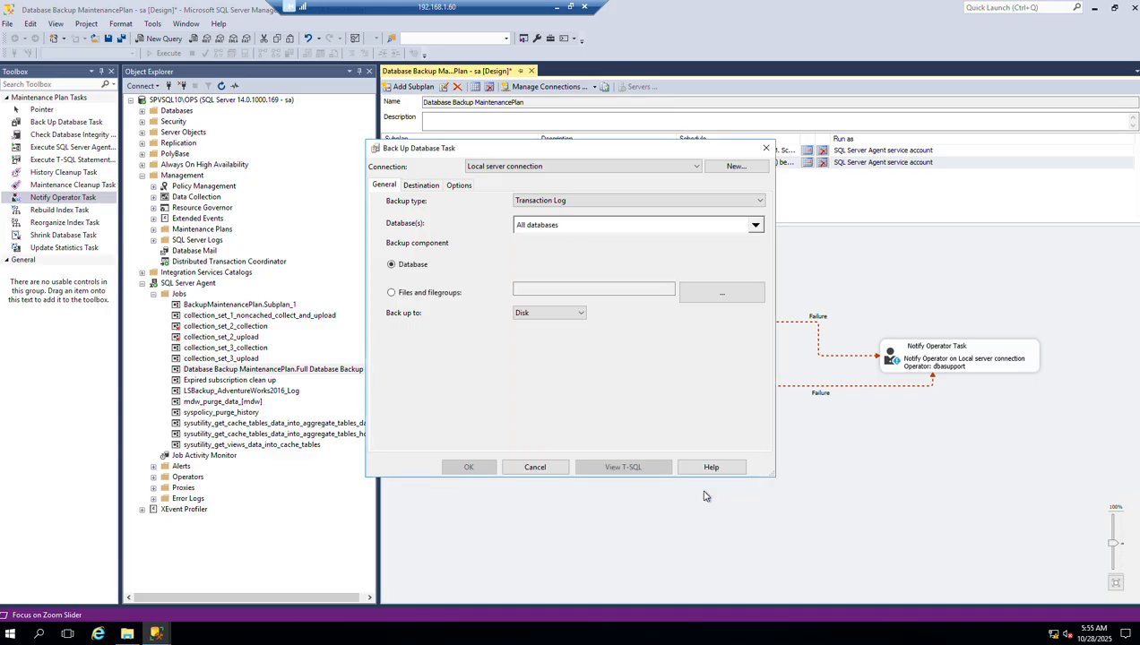
Review the backup task's destination folder, file extension and backup options, and save its settings
{"action": "left_click", "coordinate": [421, 185]}
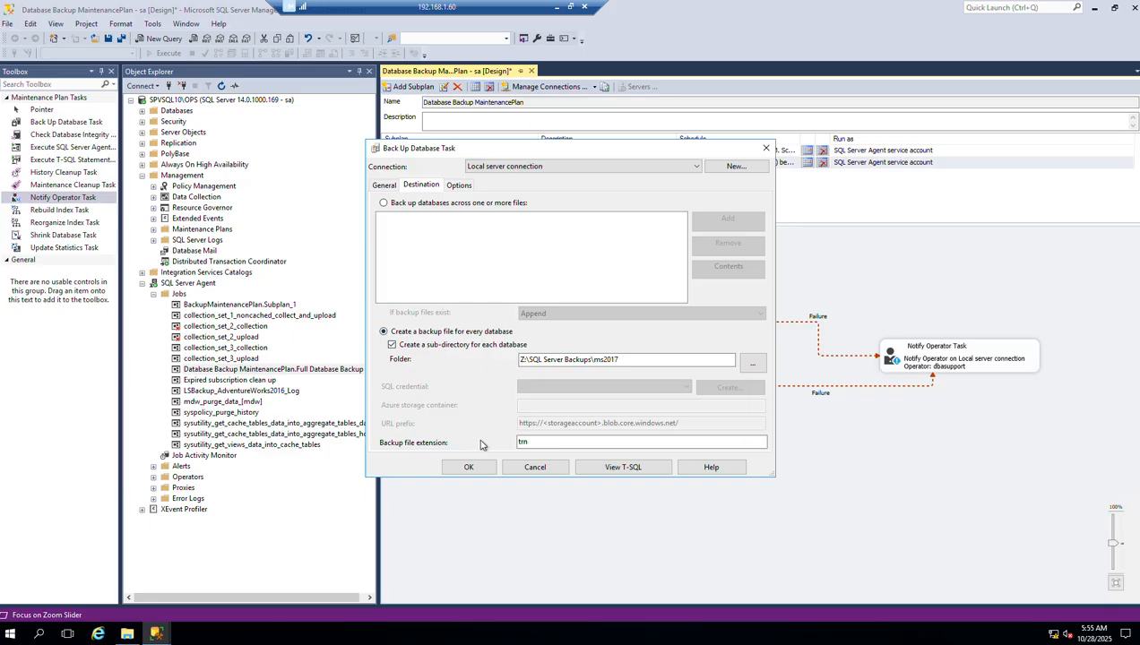
{"action": "left_click", "coordinate": [459, 185]}
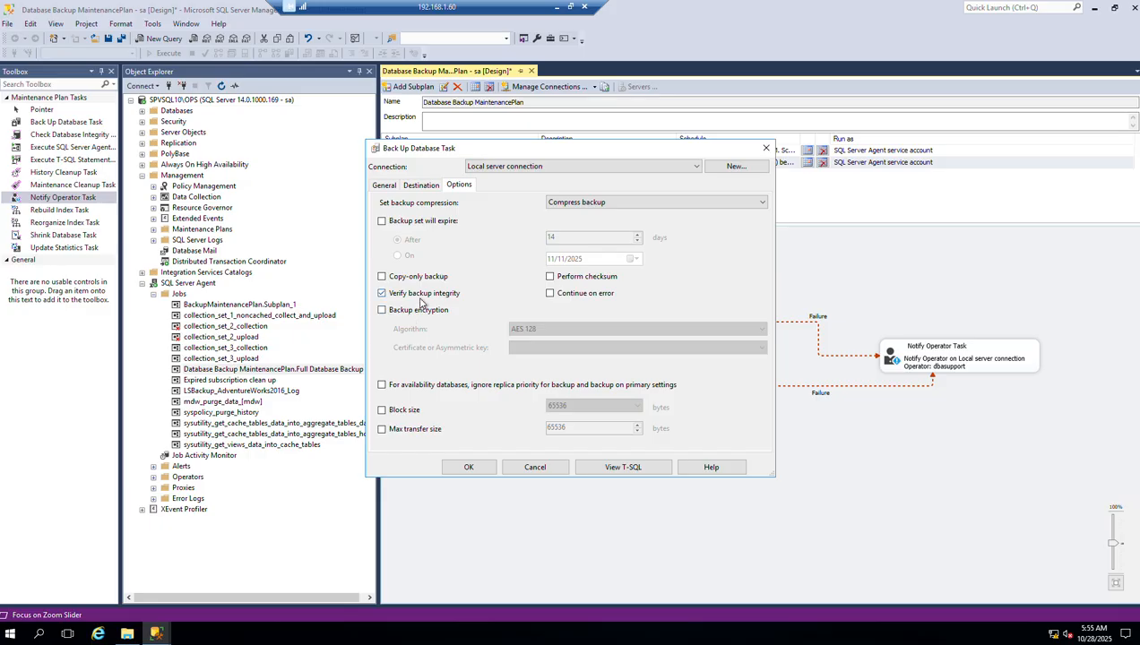
{"action": "left_click", "coordinate": [476, 467]}
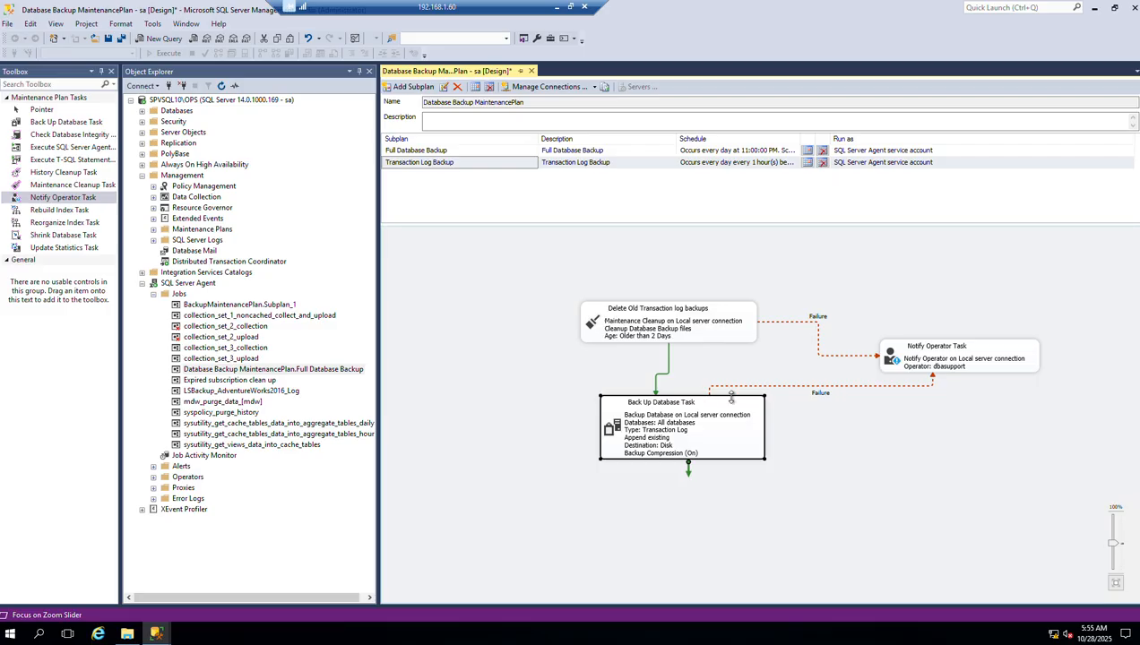
Rename the copied Back Up Database Task as Back Up Database Transaction logs
{"action": "left_click", "coordinate": [676, 403]}
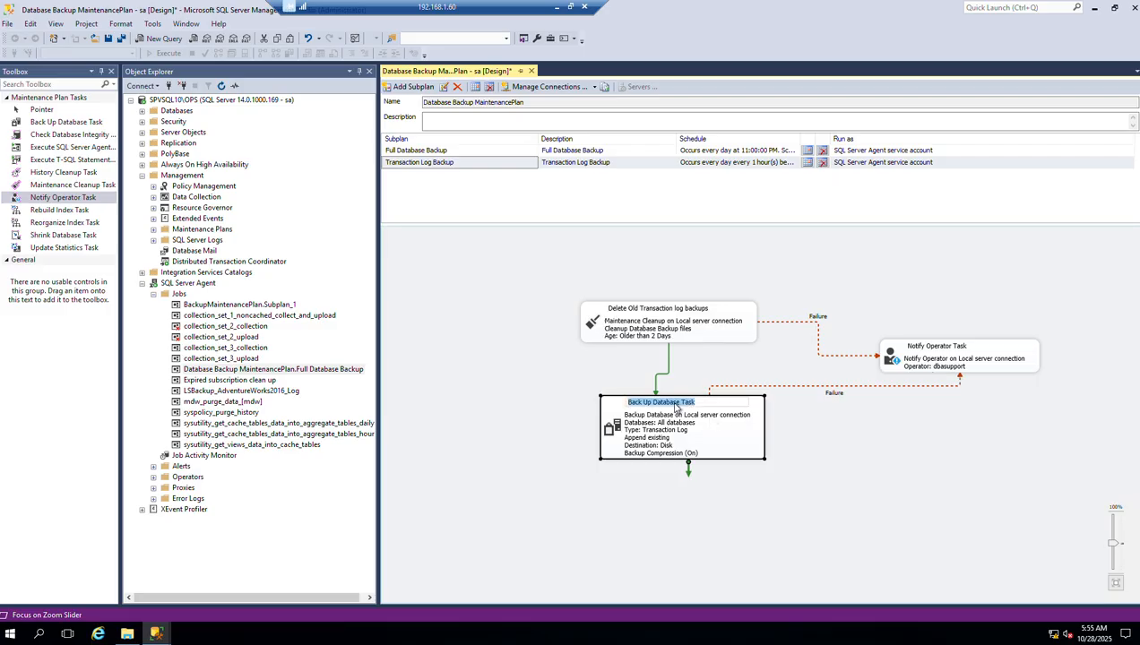
{"action": "left_click", "coordinate": [674, 405]}
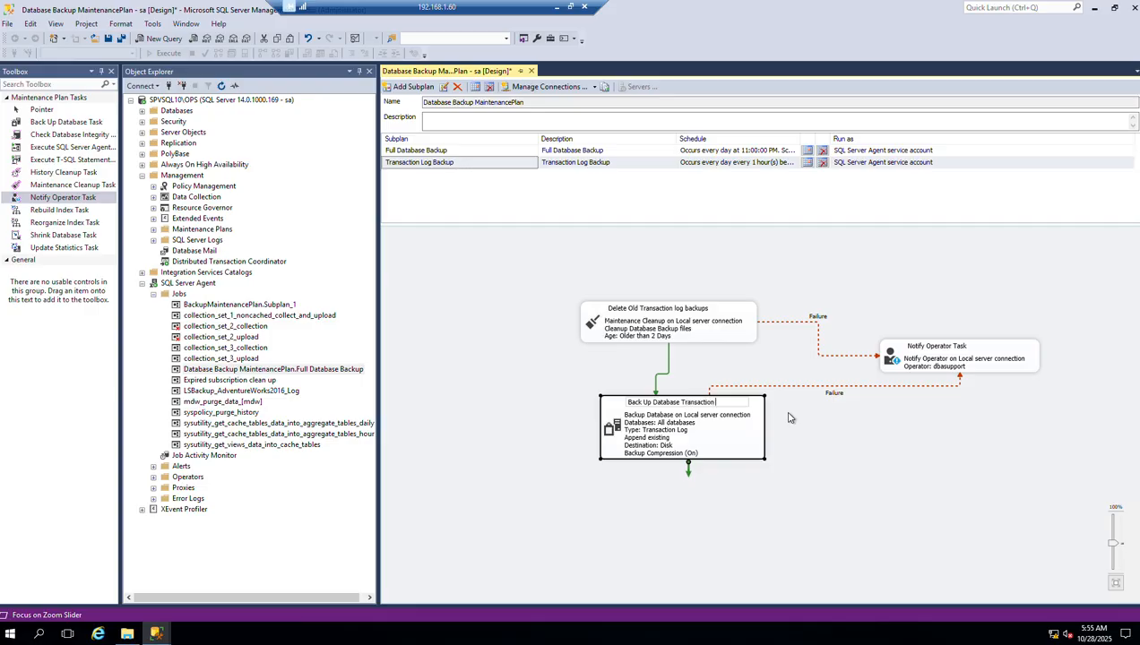
{"action": "left_click", "coordinate": [841, 414]}
Change the Notify Operator Task's message subject to "Transaction Log Backup Failure"
{"action": "double_click", "coordinate": [954, 375]}
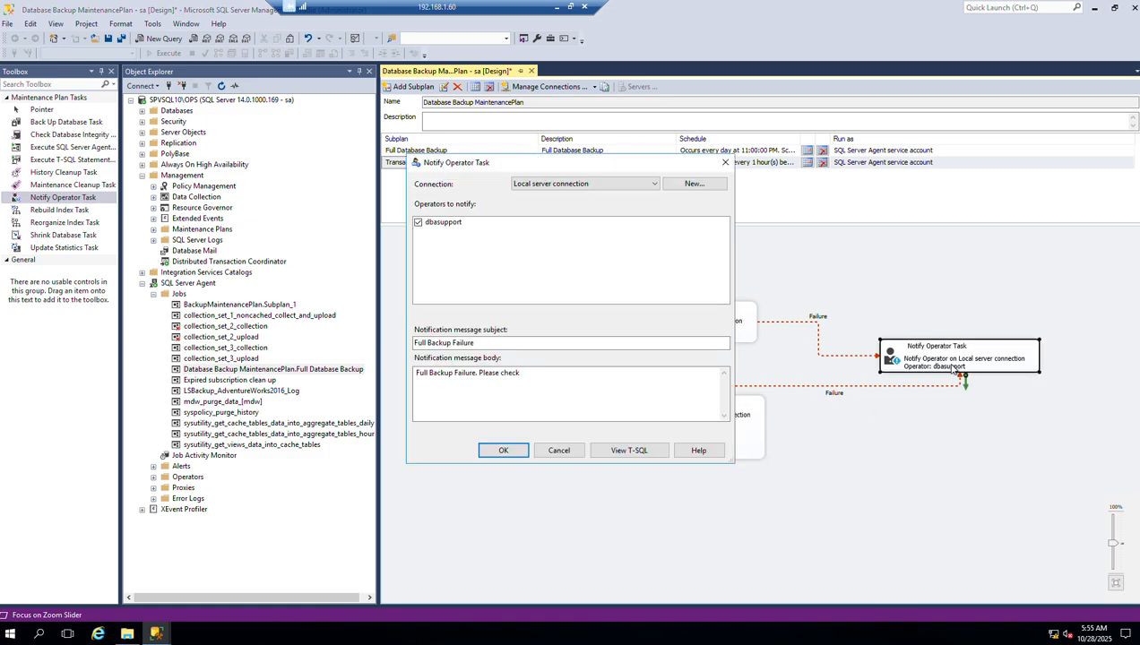
{"action": "left_click", "coordinate": [482, 342]}
{"action": "left_click_drag", "start_coordinate": [427, 342], "coordinate": [413, 342]}
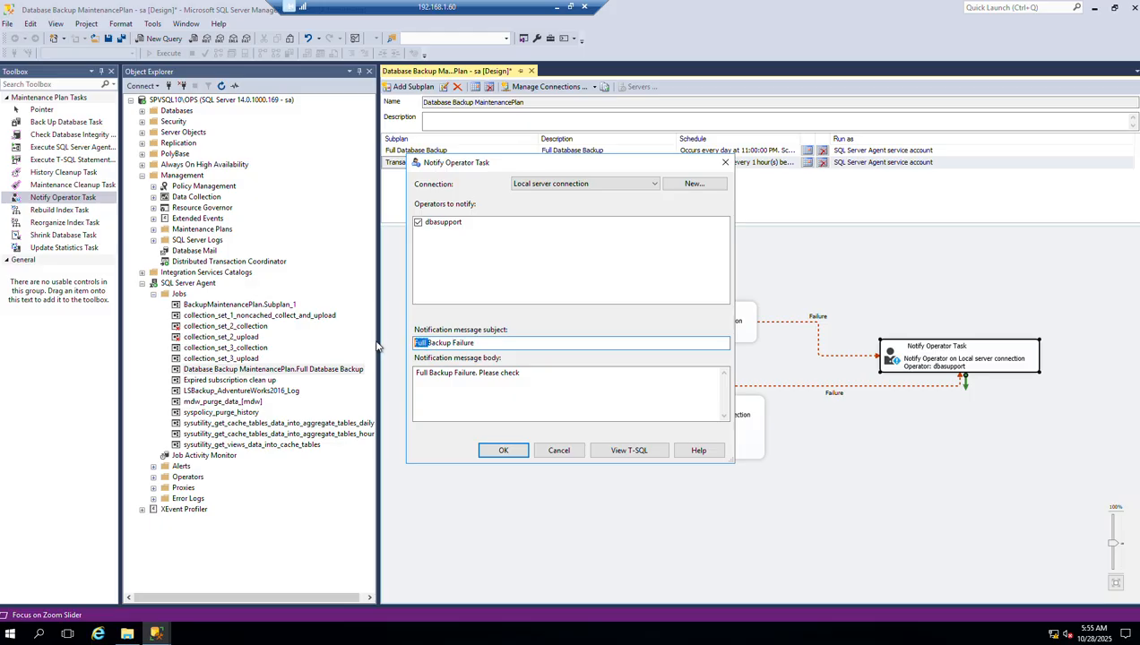
{"action": "key", "text": "BackSpace"}
{"action": "type", "text": "Trsn"}
{"action": "key", "text": "BackSpace"}
{"action": "key", "text": "BackSpace"}
{"action": "type", "text": "ansaction Log"}
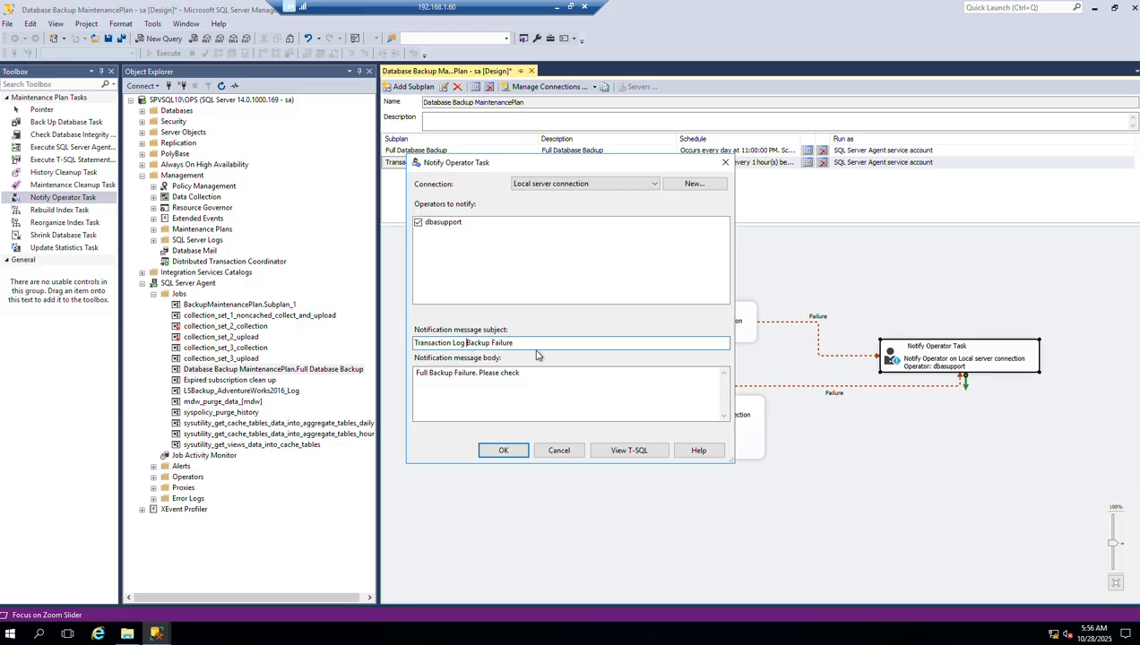
Change the notification message body to "Please check the transaction Log Backup Failure." and save the Notify Operator Task's settings
{"action": "key", "text": "ctrl+a"}
{"action": "key", "text": "ctrl+c"}
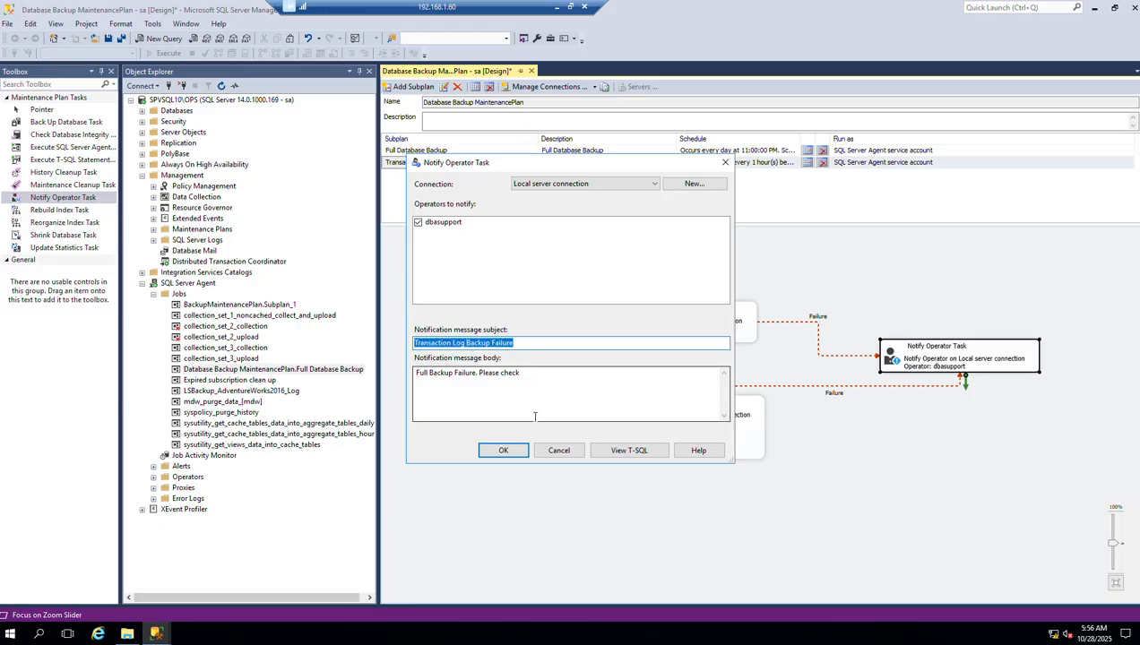
{"action": "left_click", "coordinate": [482, 373]}
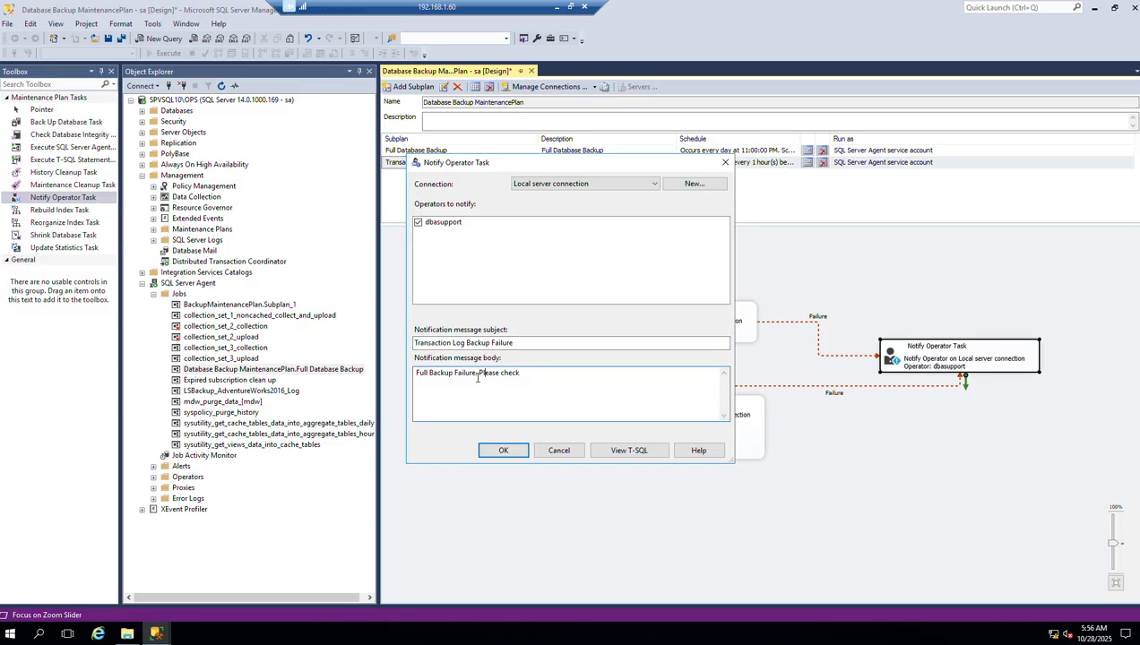
{"action": "left_click_drag", "start_coordinate": [478, 373], "coordinate": [350, 373]}
{"action": "key", "text": "ctrl+v"}
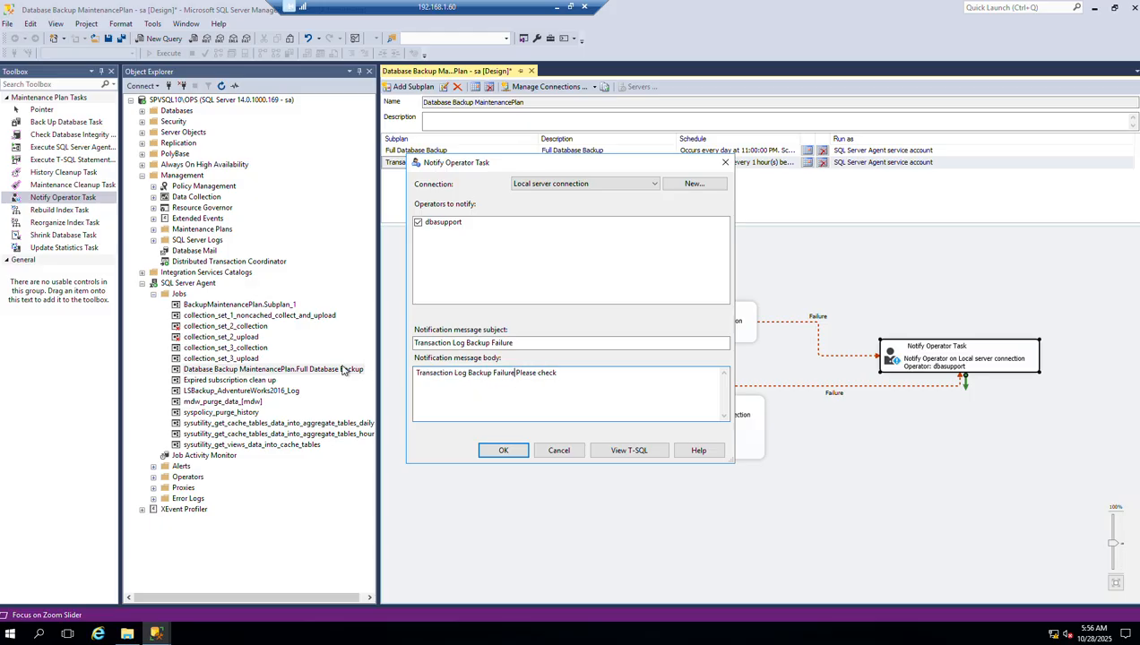
{"action": "type", "text": "."}
{"action": "left_click_drag", "start_coordinate": [578, 386], "coordinate": [519, 369]}
{"action": "key", "text": "ctrl+c"}
{"action": "key", "text": "BackSpace"}
{"action": "left_click", "coordinate": [416, 373]}
{"action": "key", "text": "ctrl+v"}
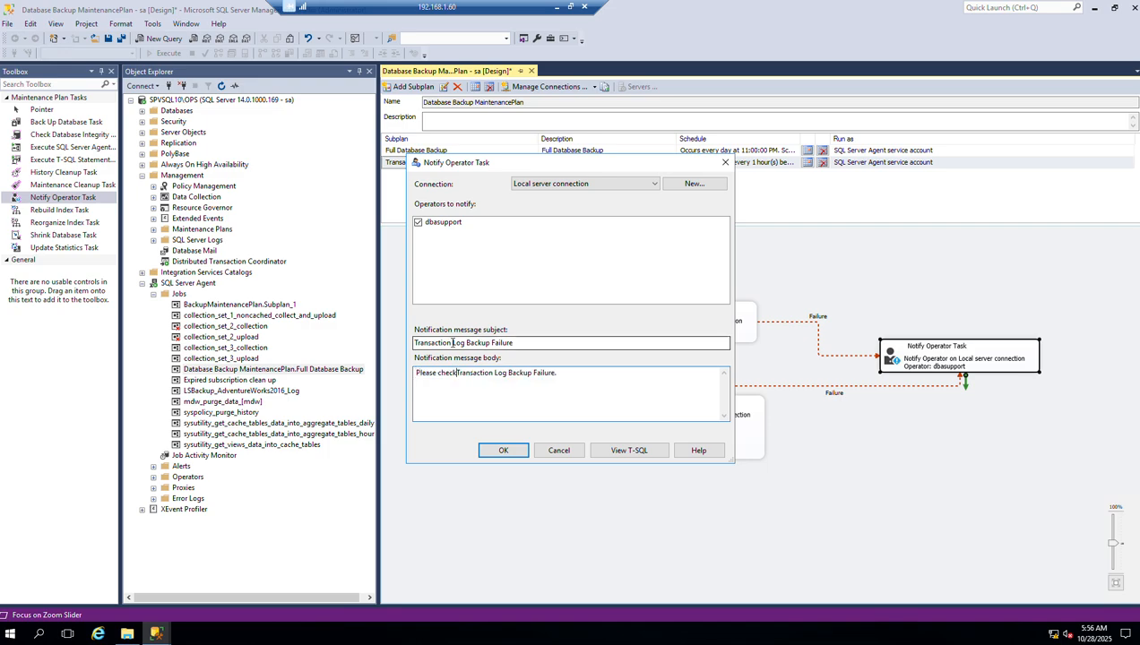
{"action": "type", "text": "the"}
{"action": "key", "text": "Delete"}
{"action": "type", "text": "t"}
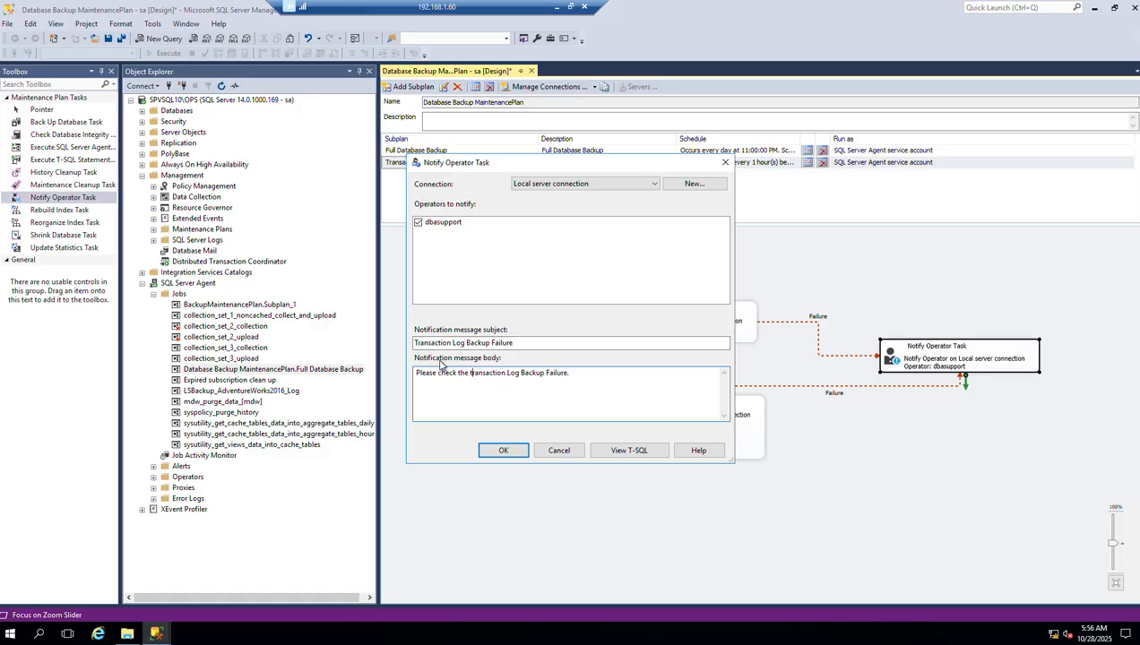
{"action": "left_click", "coordinate": [501, 450]}
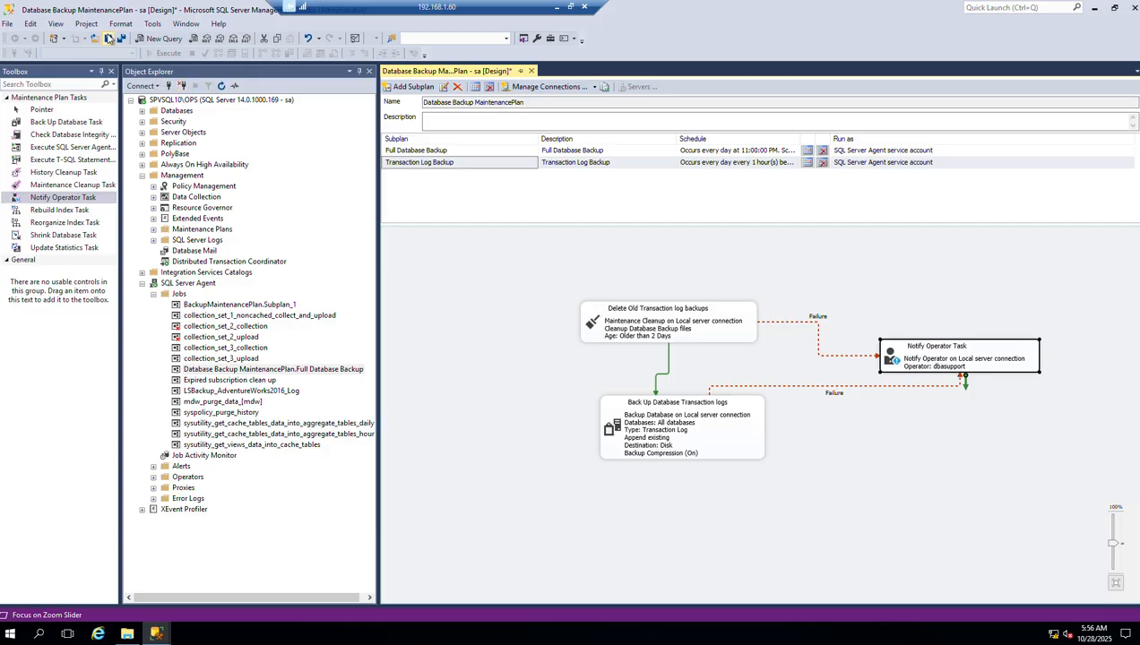
Save the maintenance plan, refresh the SQL Server Agent jobs and select the plan's Transaction Log Backup job
{"action": "left_click", "coordinate": [107, 38]}
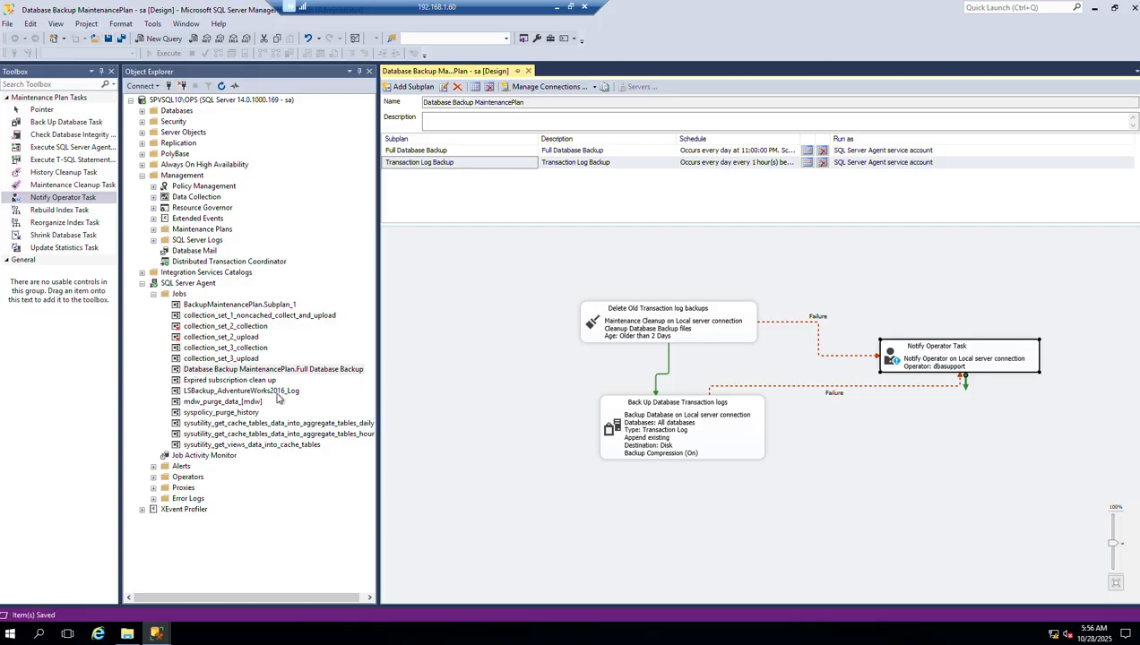
{"action": "left_click", "coordinate": [177, 296]}
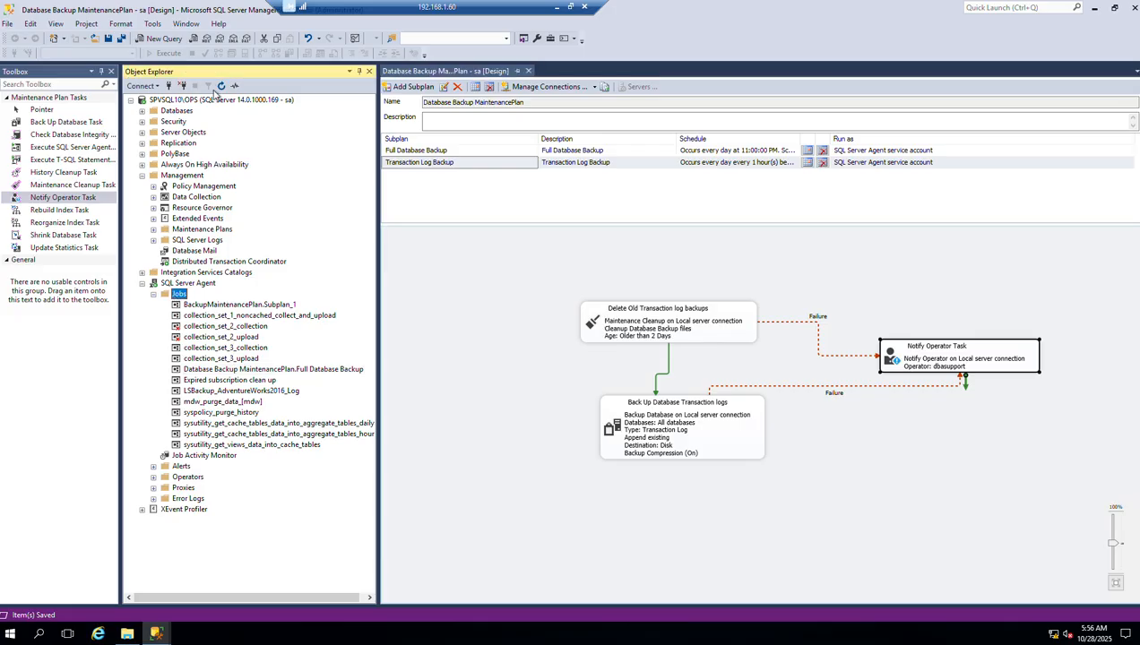
{"action": "left_click", "coordinate": [221, 87]}
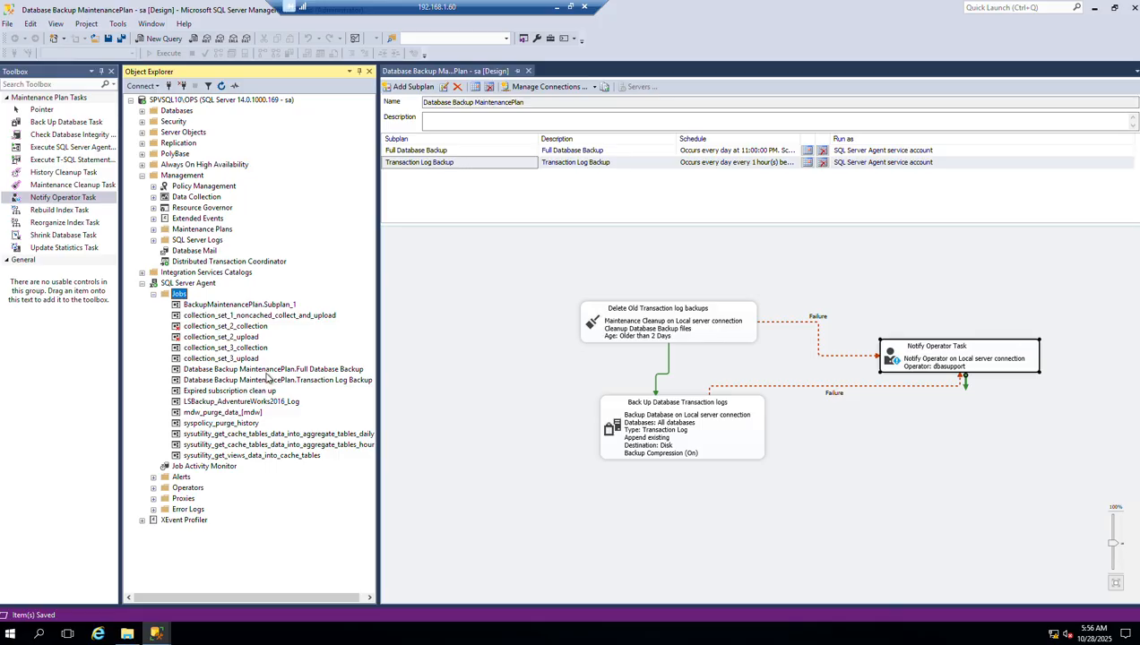
{"action": "left_click", "coordinate": [283, 381]}
Switch to File Explorer, refresh the AdventureWorks2016_AG2 backup folder to check its contents, and return to the maintenance plan in SQL Server Management Studio
{"action": "left_click", "coordinate": [126, 634]}
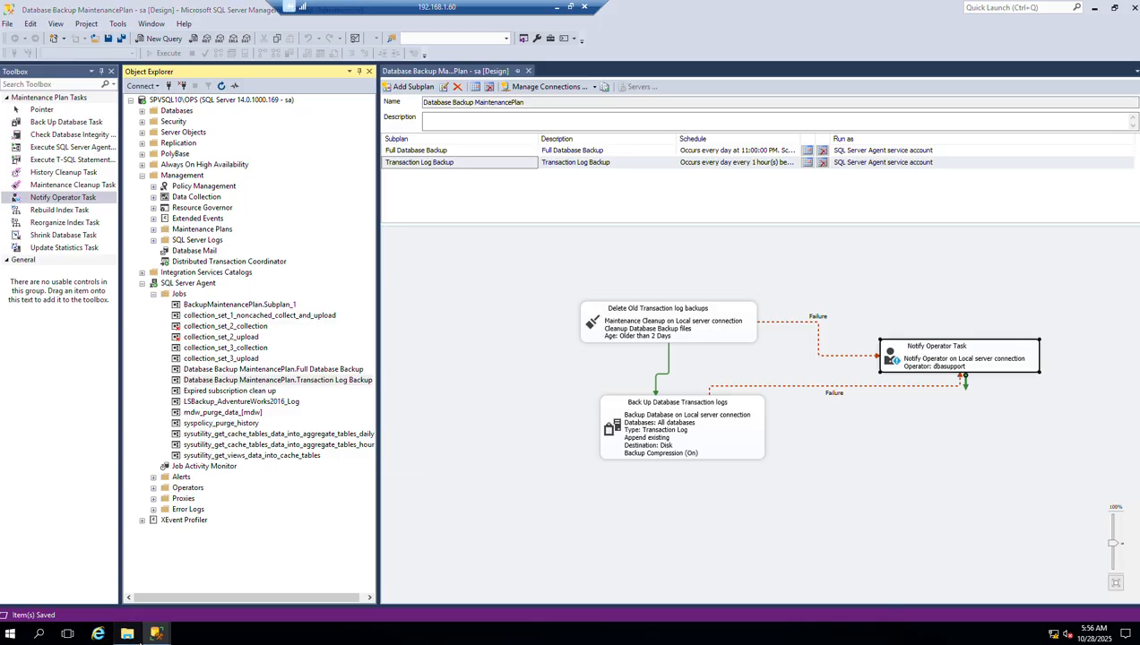
{"action": "right_click", "coordinate": [479, 299]}
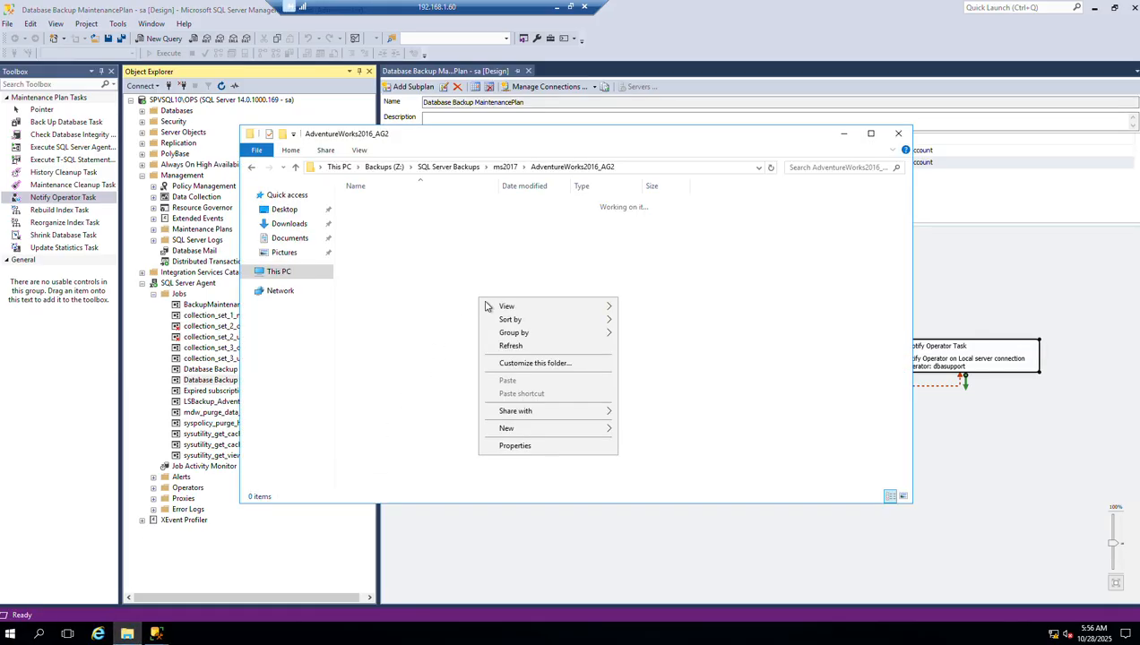
{"action": "left_click", "coordinate": [505, 346]}
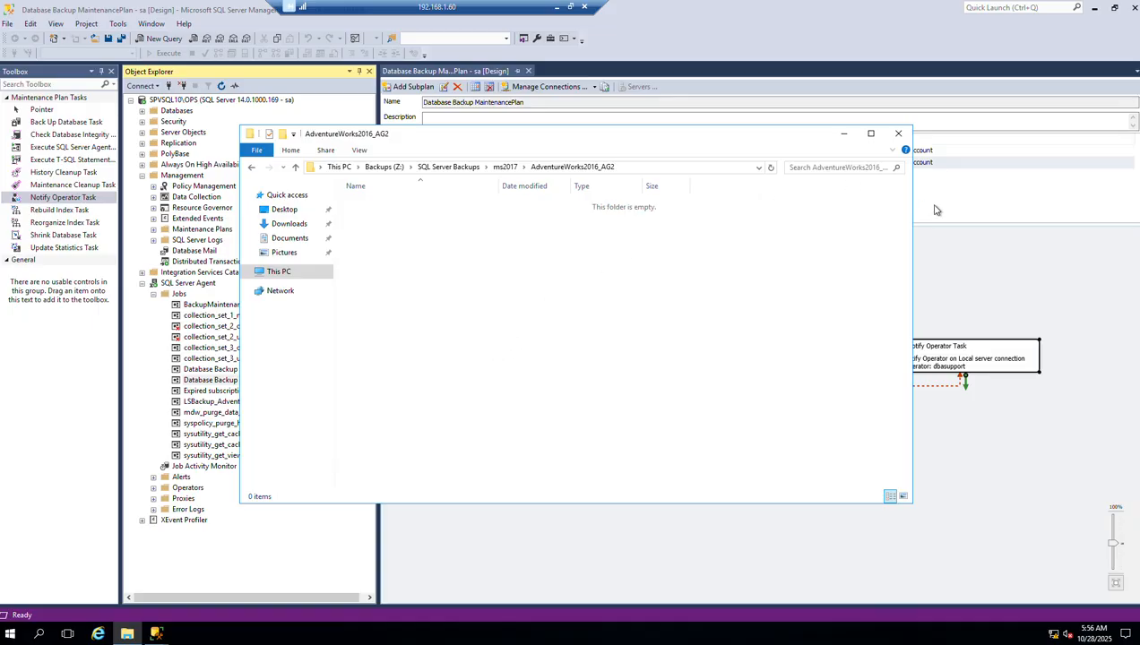
{"action": "left_click", "coordinate": [967, 255]}
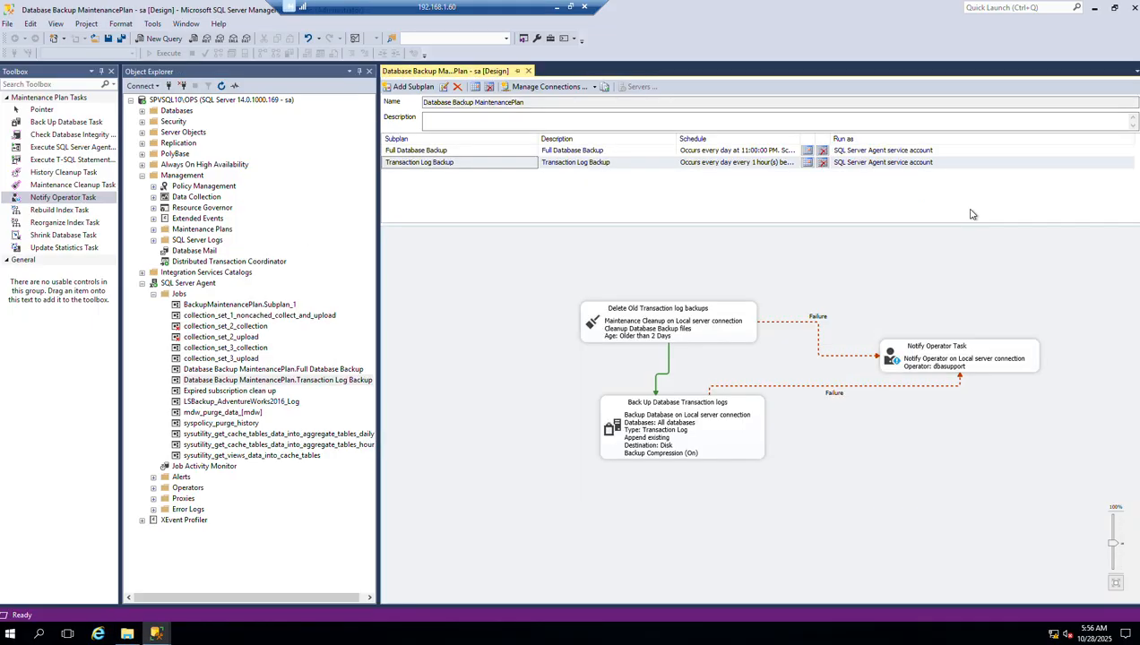